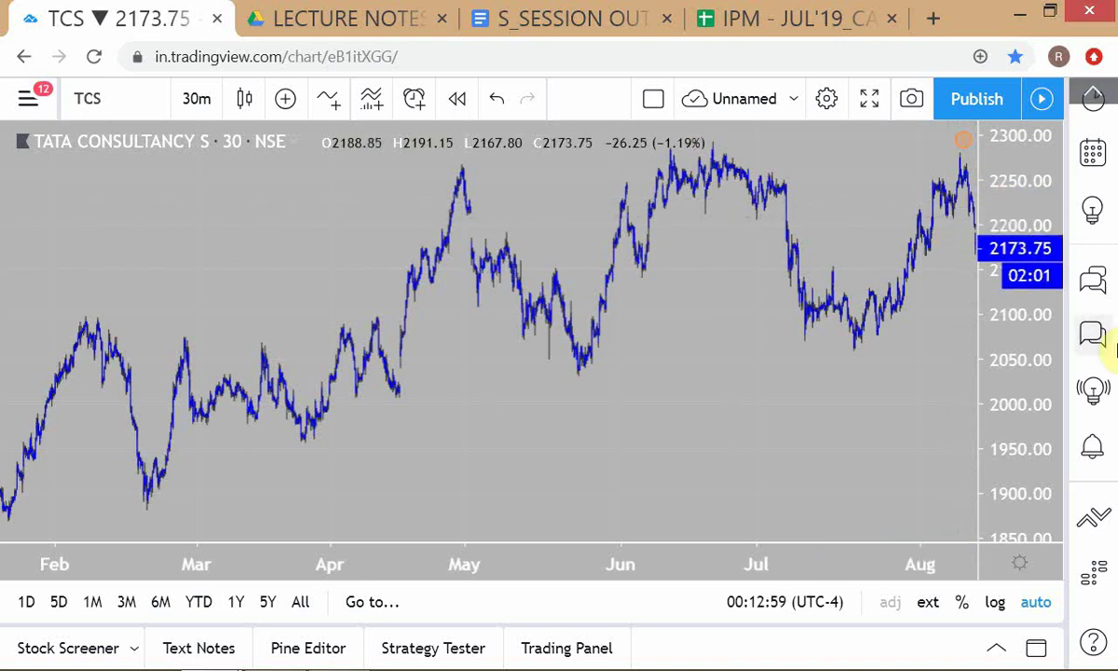
{"action": "key", "text": "alt+Tab"}
{"action": "key", "text": "alt+Tab"}
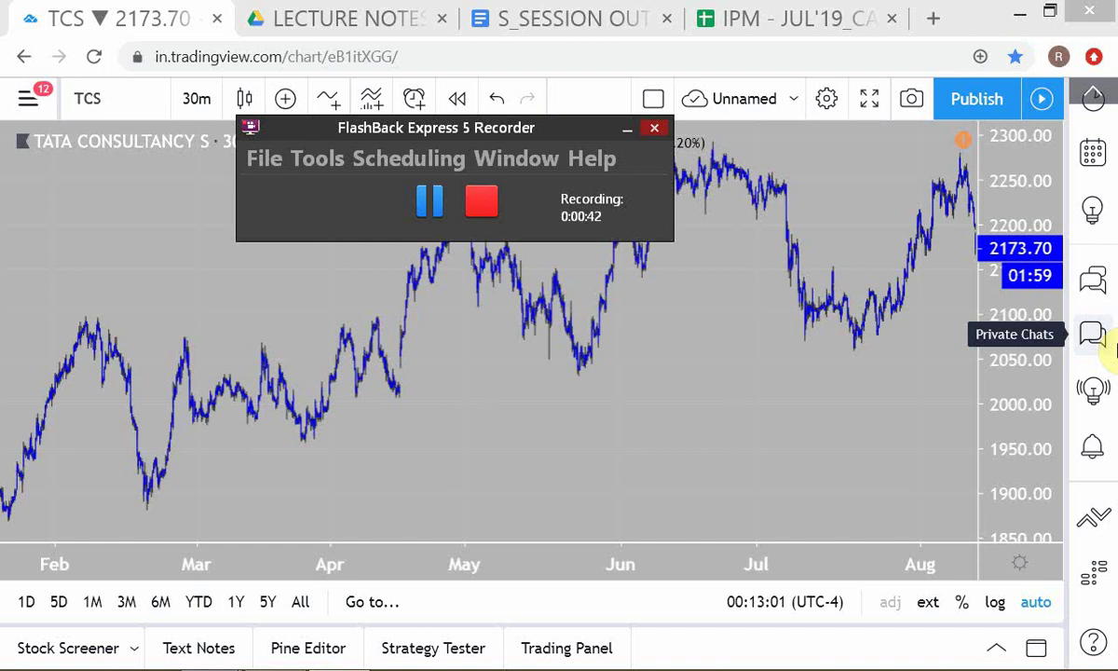
{"action": "left_click", "coordinate": [733, 115]}
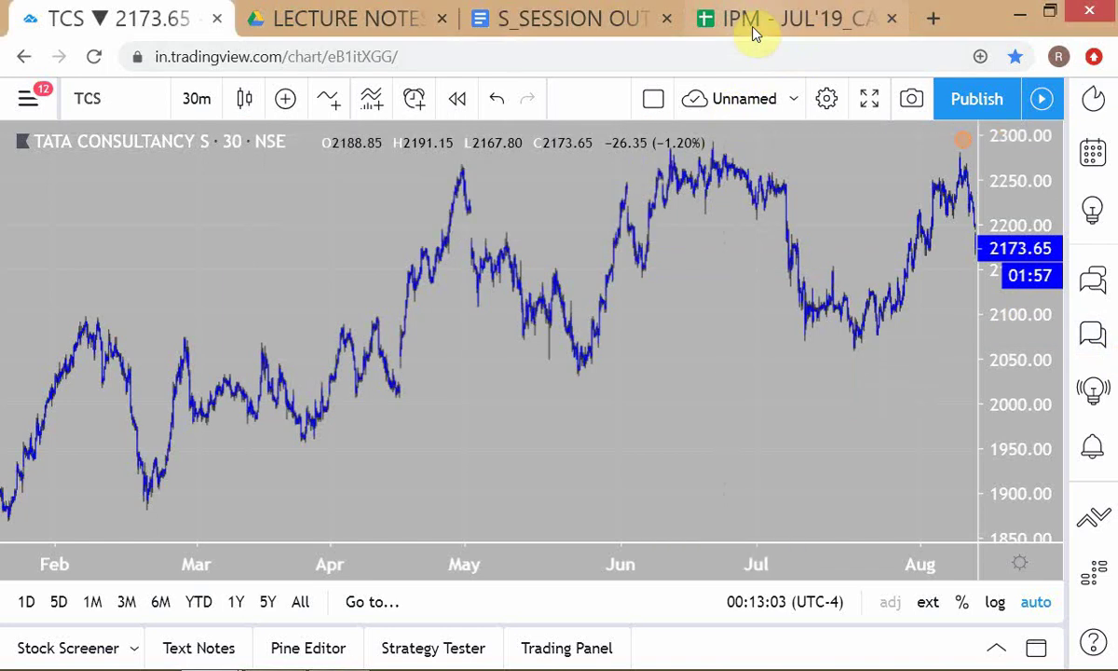
- Switch to the IPM - JUL'19_CALC spreadsheet in Google Sheets and open its CALC sheet
{"action": "left_click", "coordinate": [755, 28]}
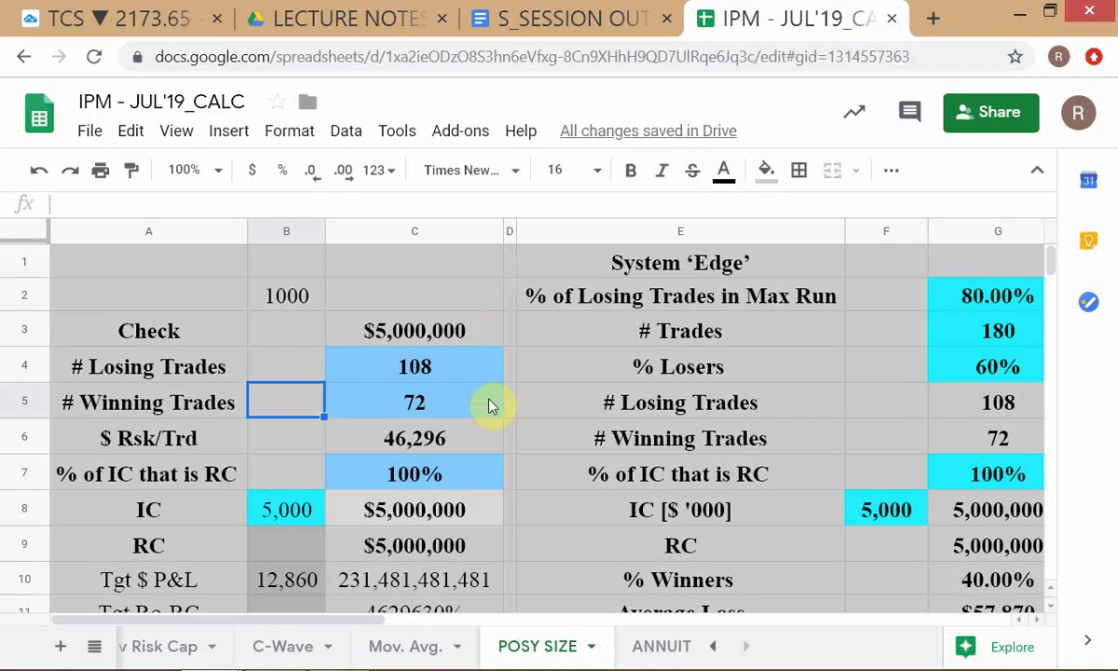
{"action": "left_click", "coordinate": [712, 647]}
{"action": "left_click", "coordinate": [712, 648]}
{"action": "left_click", "coordinate": [712, 648]}
{"action": "left_click", "coordinate": [712, 648]}
{"action": "left_click", "coordinate": [712, 648]}
{"action": "left_click", "coordinate": [712, 648]}
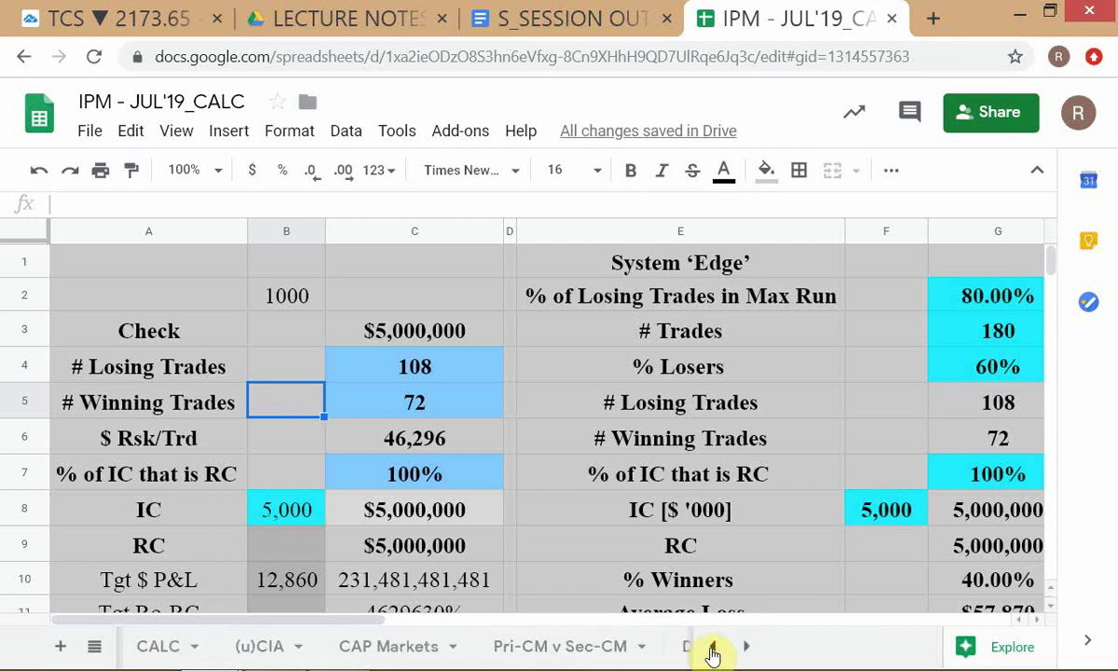
{"action": "left_click", "coordinate": [712, 647]}
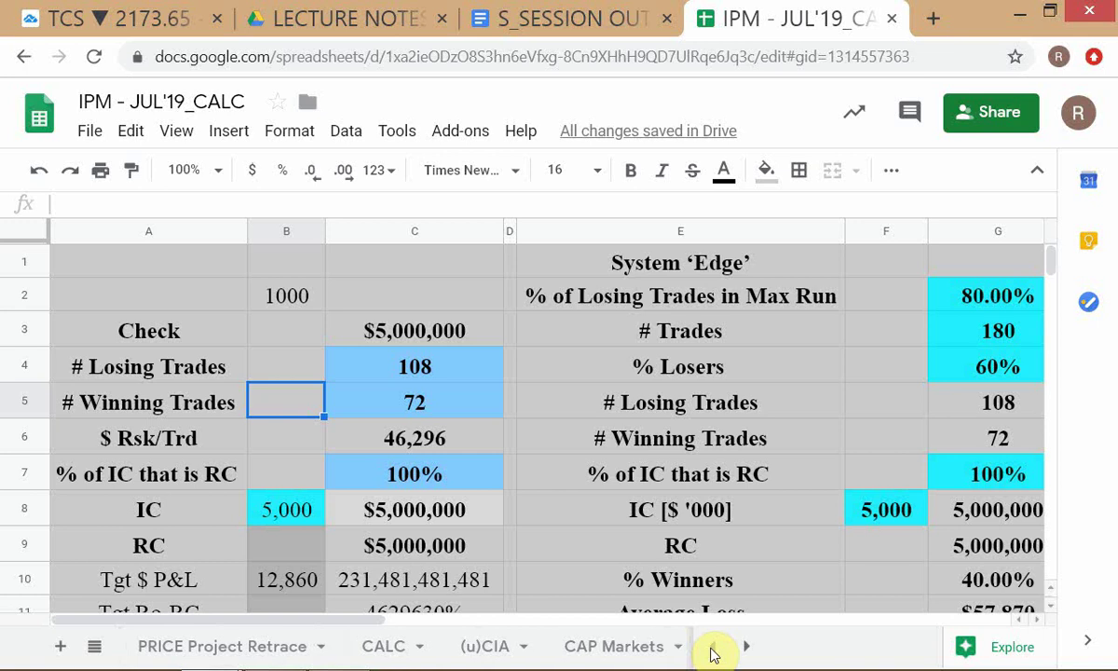
{"action": "left_click", "coordinate": [375, 655]}
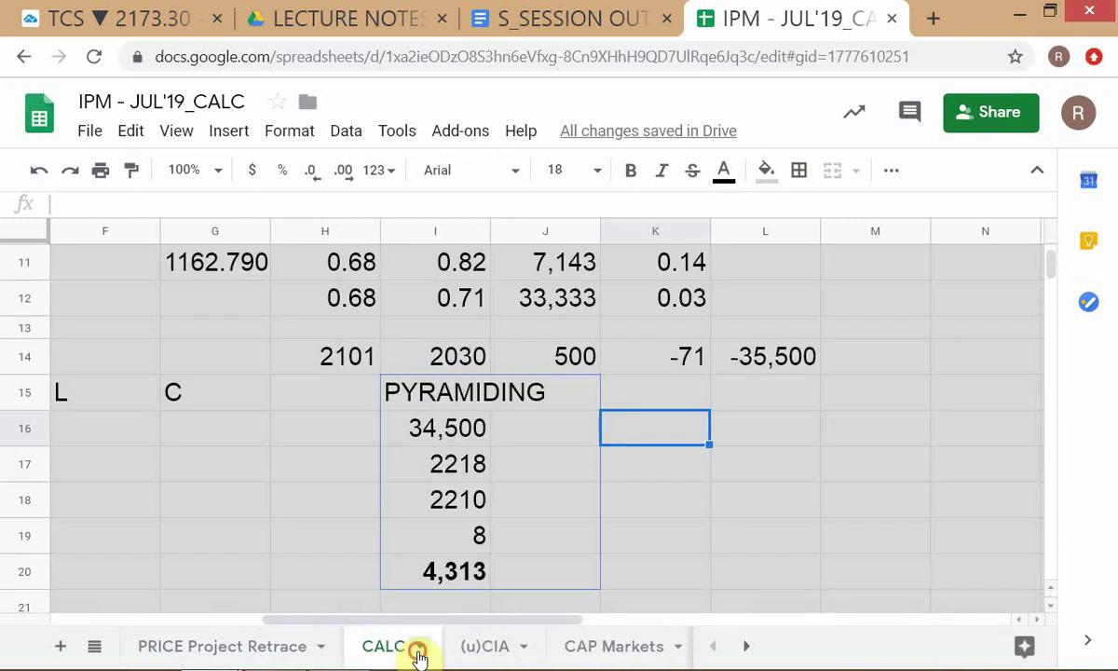
- Rename the CALC sheet as CALC_IPM19
{"action": "left_click", "coordinate": [419, 650]}
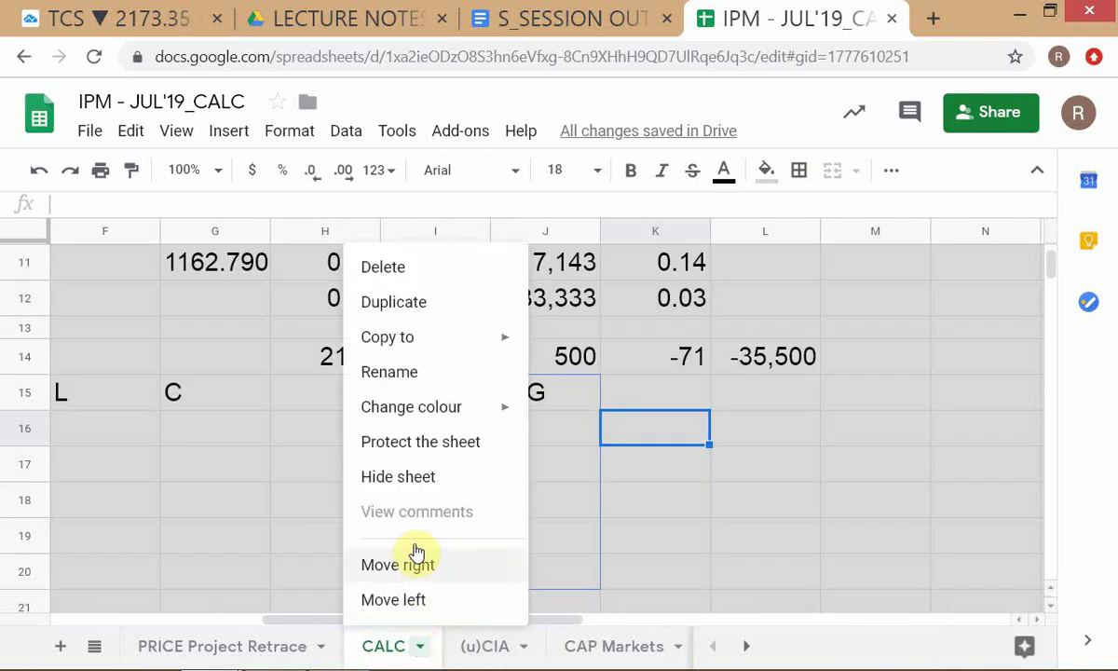
{"action": "left_click", "coordinate": [391, 373]}
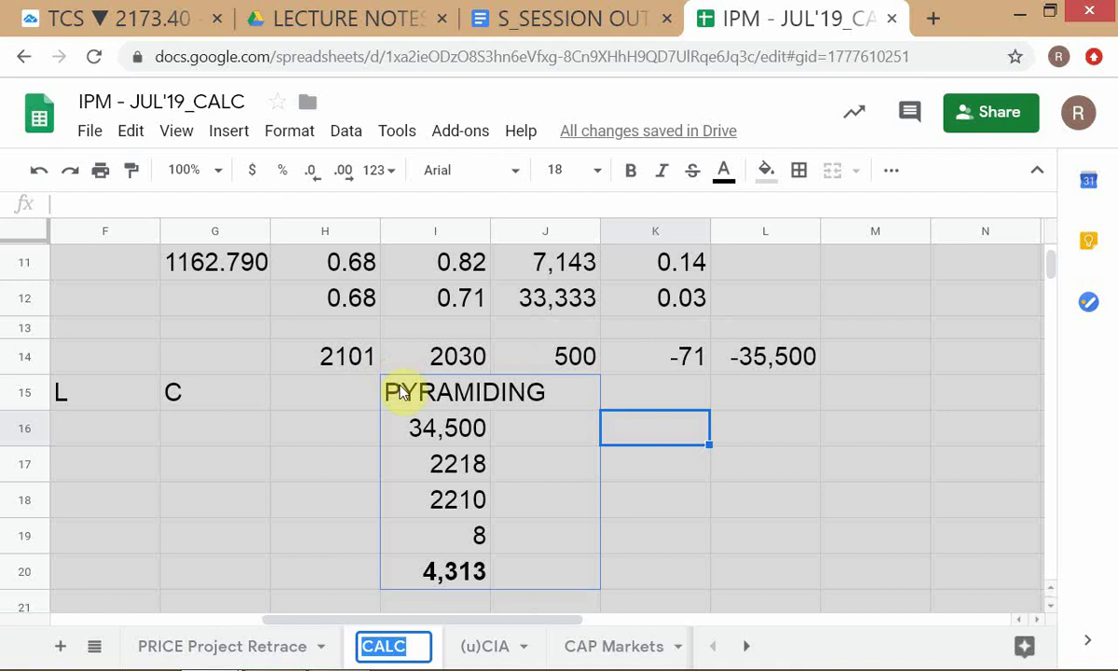
{"action": "key", "text": "Right"}
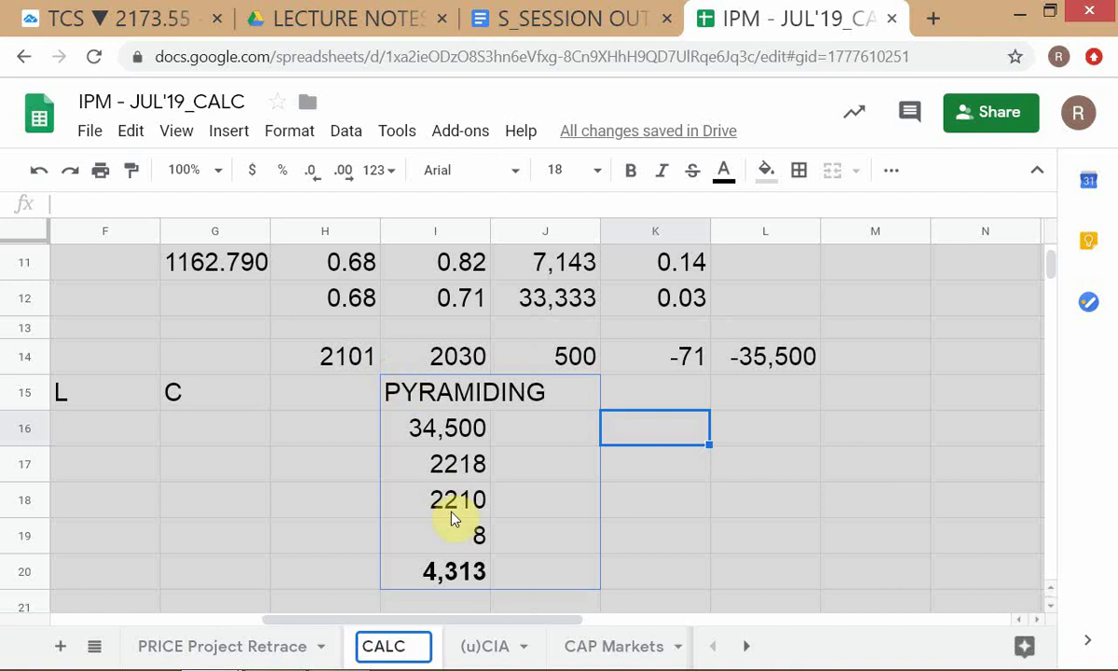
{"action": "type", "text": "_ipm"}
{"action": "key", "text": "BackSpace"}
{"action": "key", "text": "BackSpace"}
{"action": "key", "text": "BackSpace"}
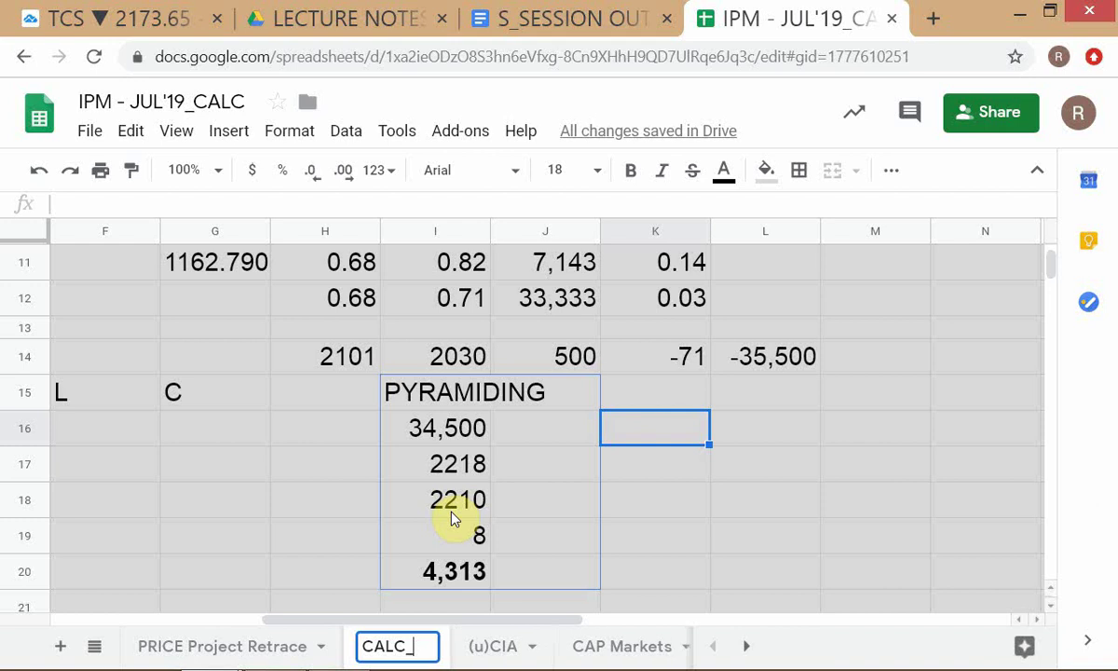
{"action": "type", "text": "IPM"}
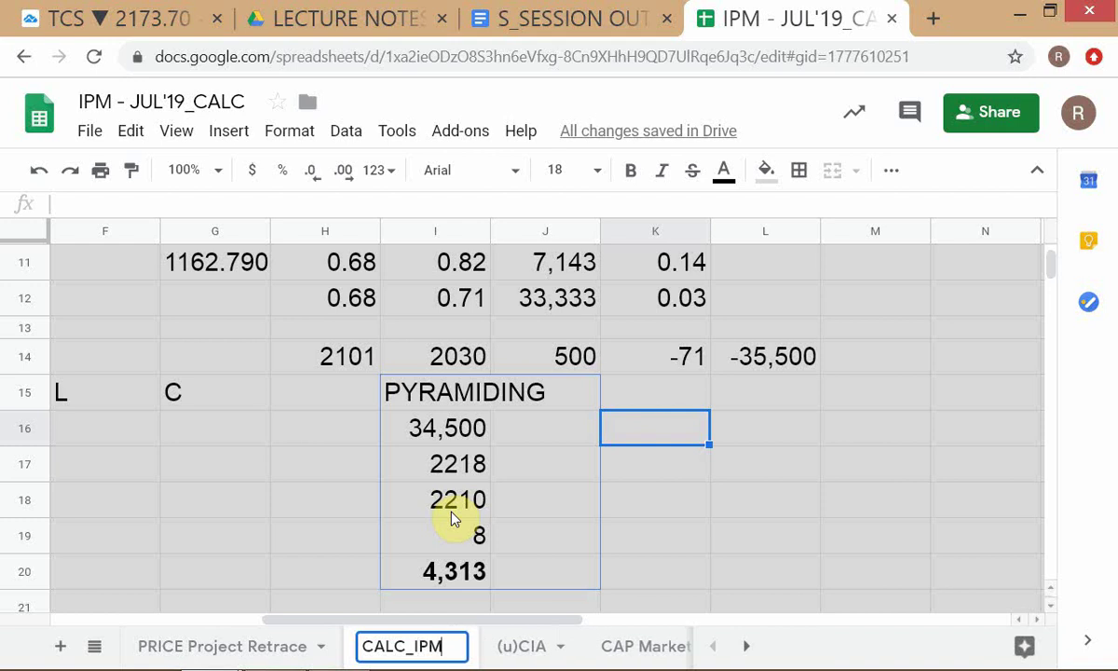
{"action": "type", "text": "19"}
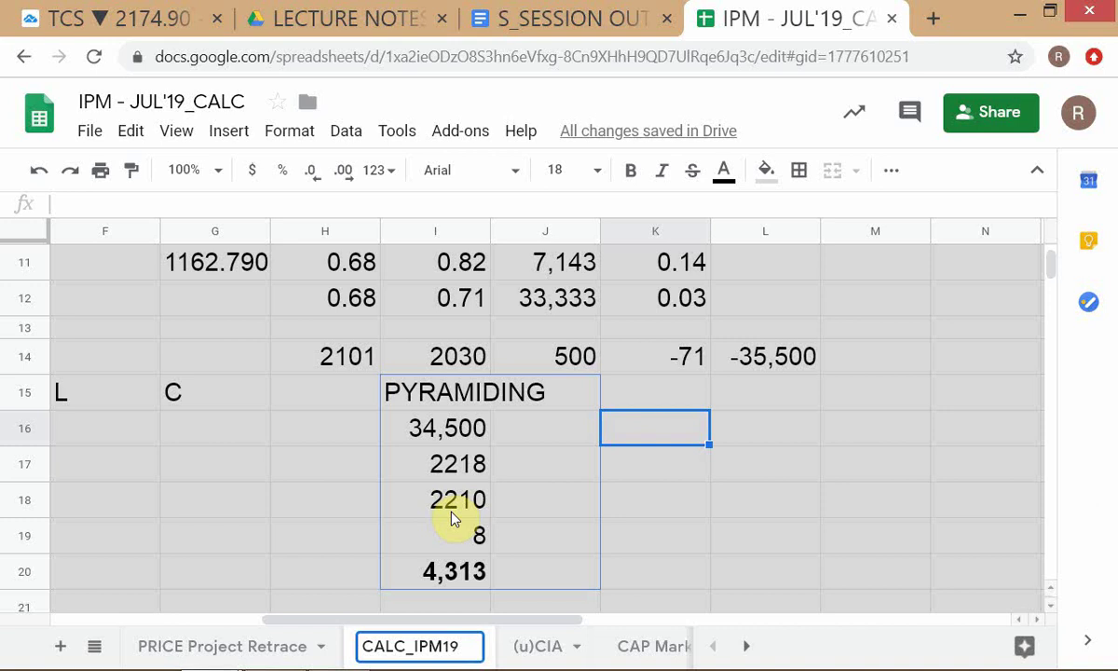
{"action": "key", "text": "Return"}
- Examine the formulas in cells I16 and I20 of the PYRAMIDING block
{"action": "scroll", "coordinate": [514, 482], "scroll_direction": "down", "scroll_amount": 1}
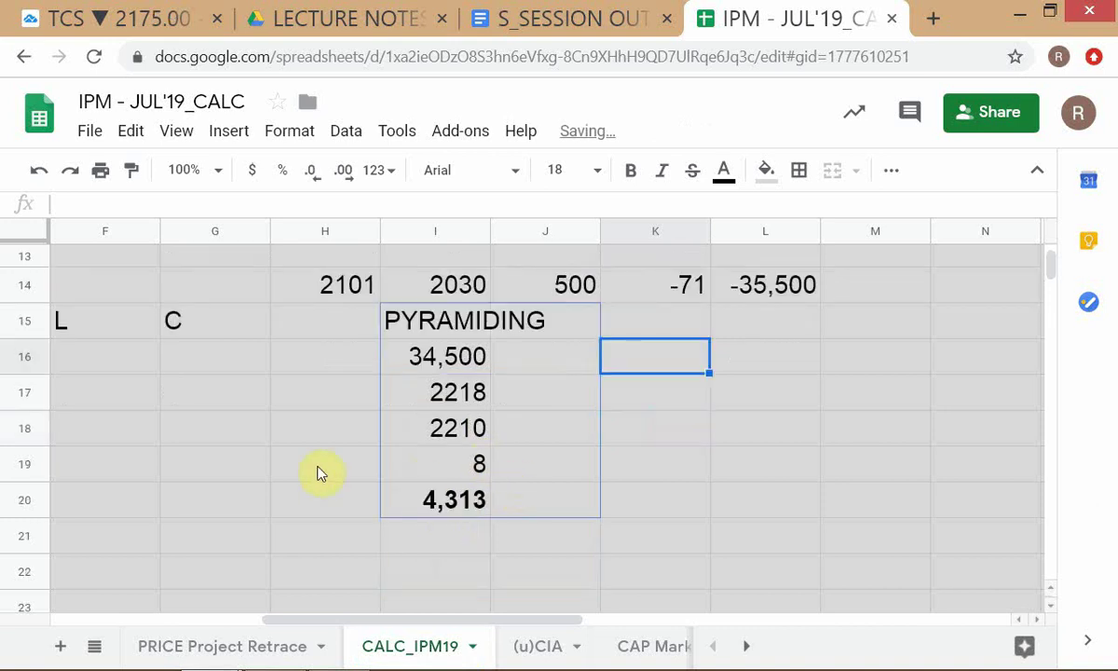
{"action": "scroll", "coordinate": [373, 475], "scroll_direction": "up", "scroll_amount": 1}
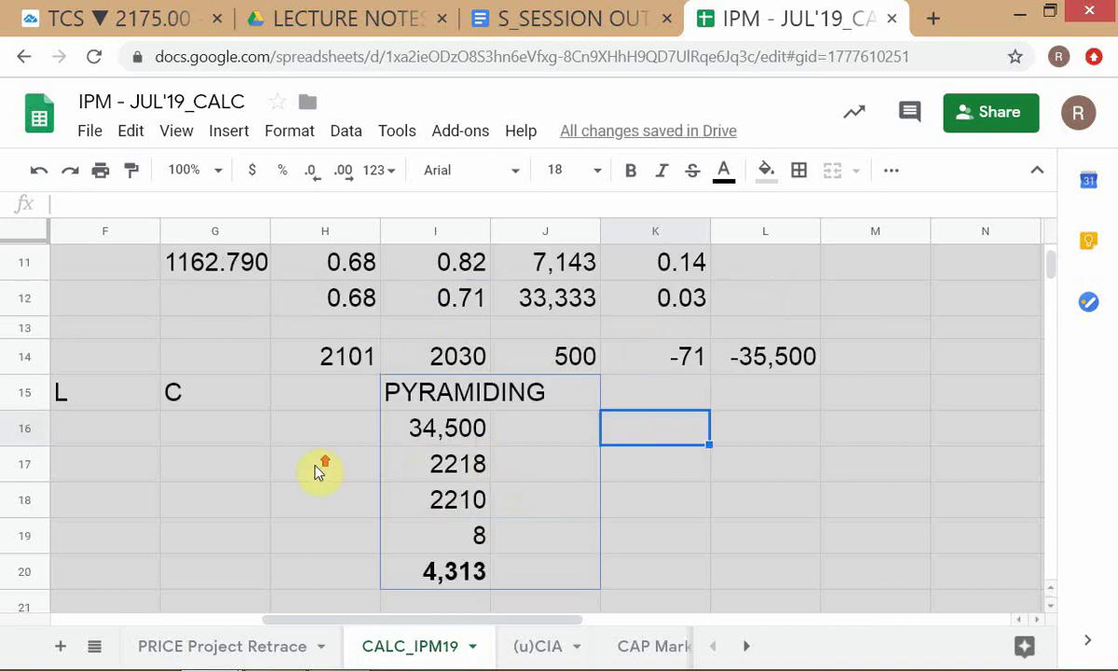
{"action": "left_click", "coordinate": [434, 437]}
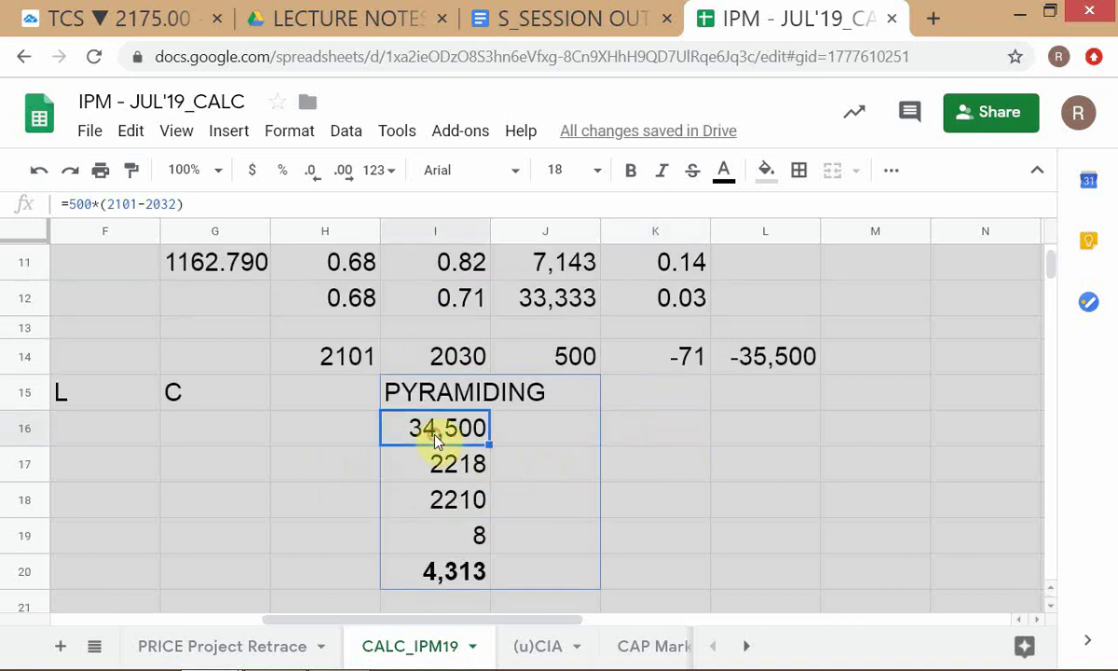
{"action": "left_click", "coordinate": [408, 572]}
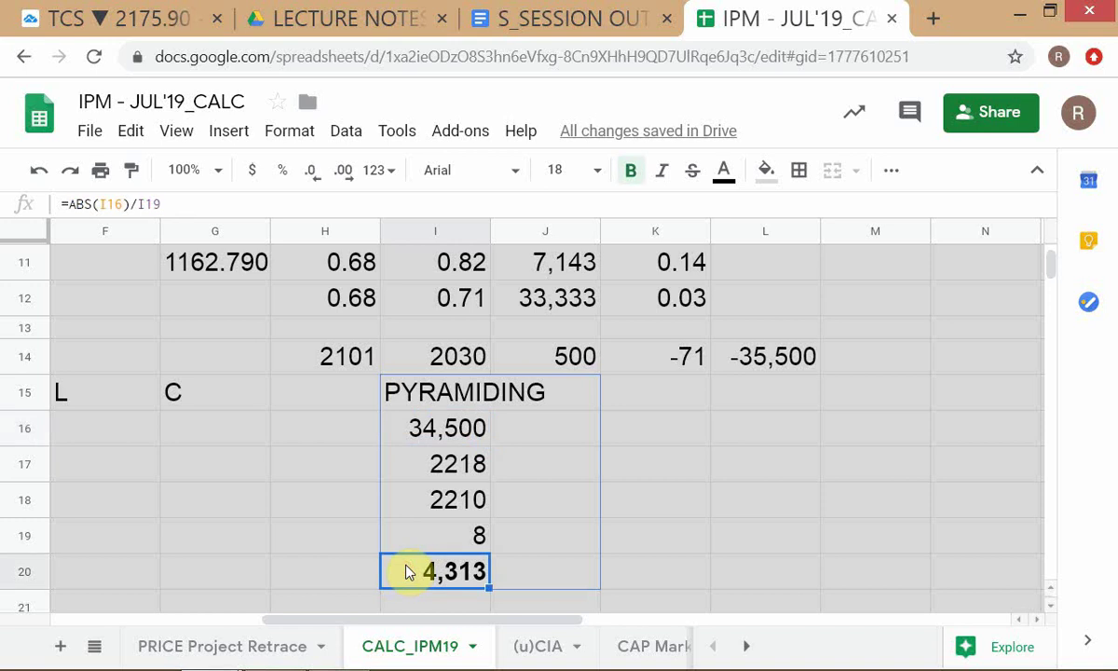
{"action": "left_click", "coordinate": [411, 431]}
{"action": "double_click", "coordinate": [409, 429]}
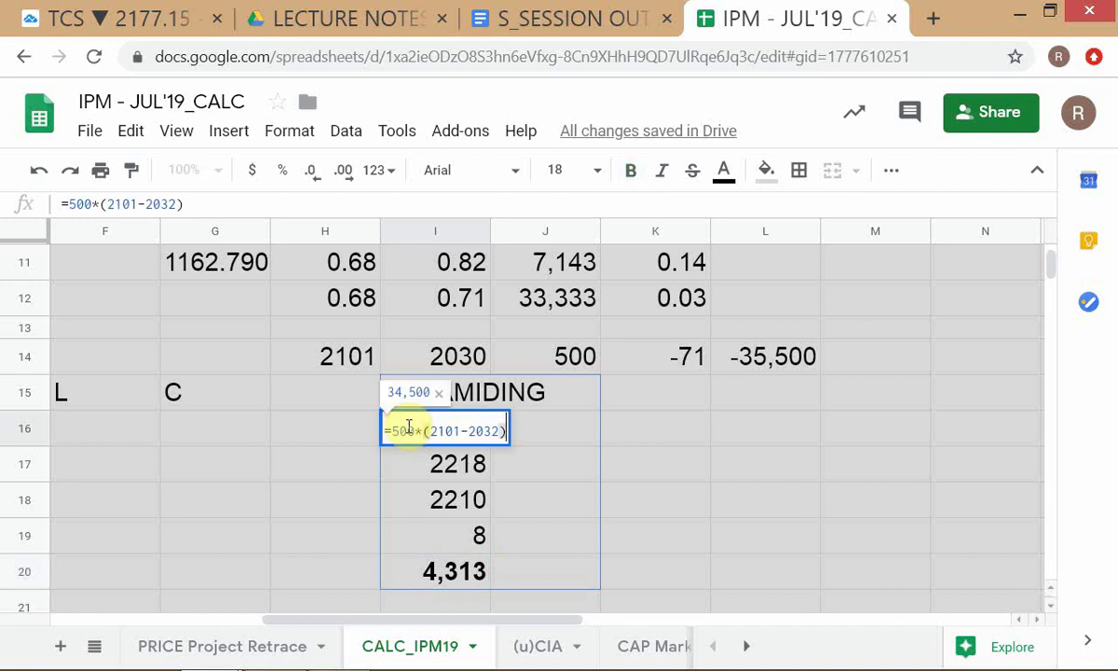
{"action": "left_click", "coordinate": [501, 432]}
- Check the TCS position and its sell stop order in the Interactive Brokers trading platform, and return to the spreadsheet
{"action": "key", "text": "alt+Tab"}
{"action": "key", "text": "alt+Tab"}
{"action": "key", "text": "alt+Tab"}
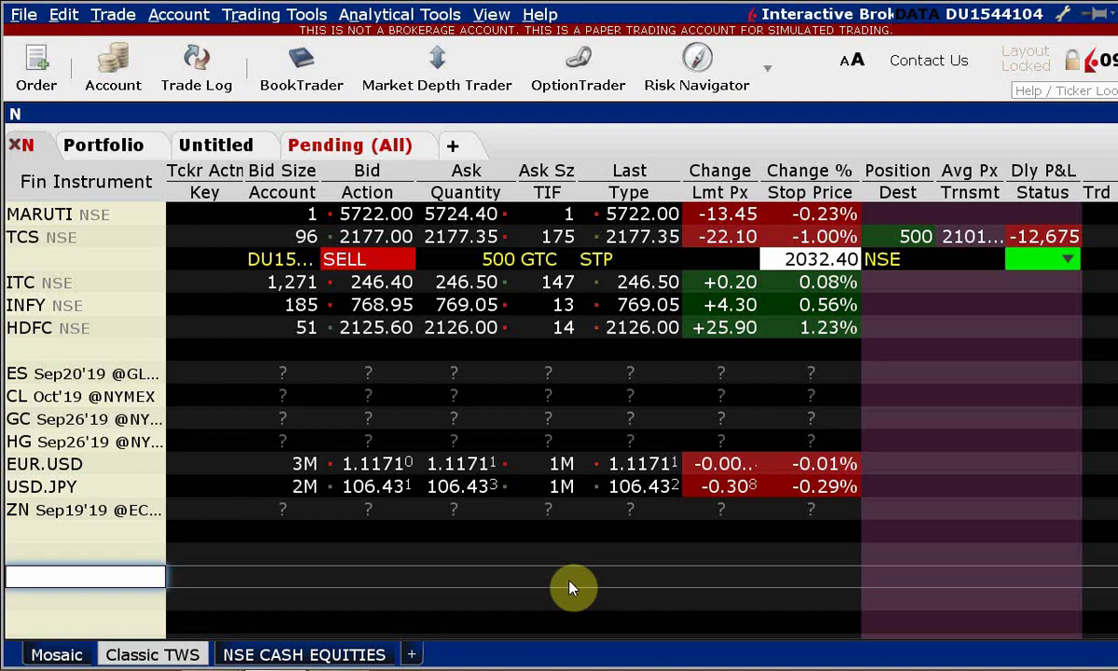
{"action": "key", "text": "alt+Tab"}
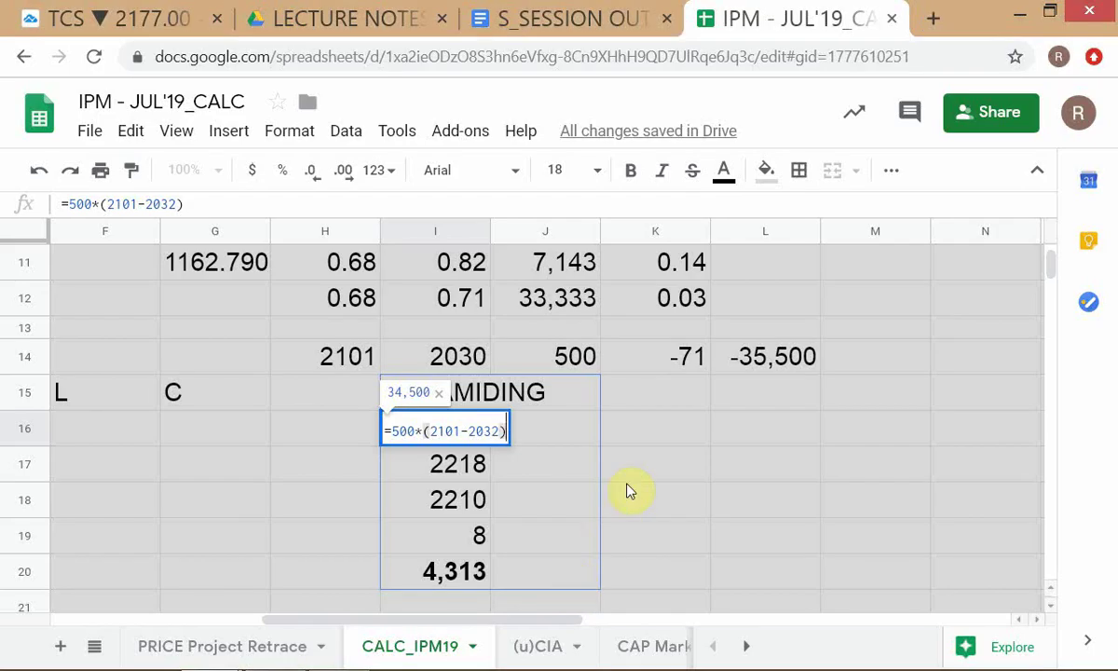
- Close the formula editing in cell I16 and review the risk amount calculated there again
{"action": "key", "text": "Return"}
{"action": "left_click", "coordinate": [340, 447]}
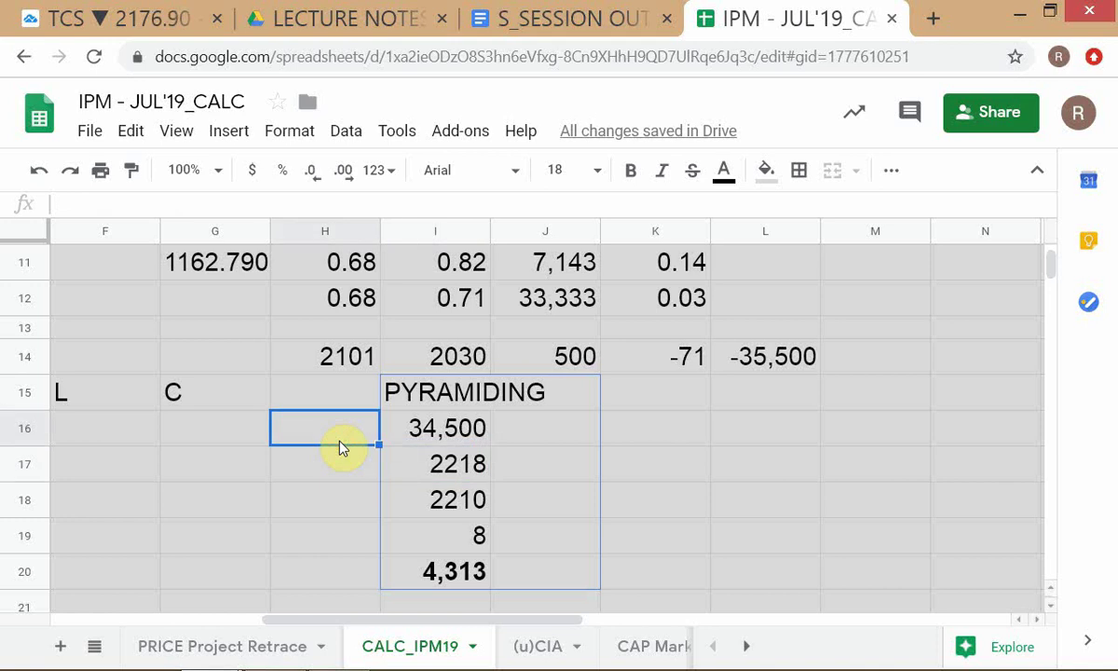
{"action": "left_click", "coordinate": [287, 399]}
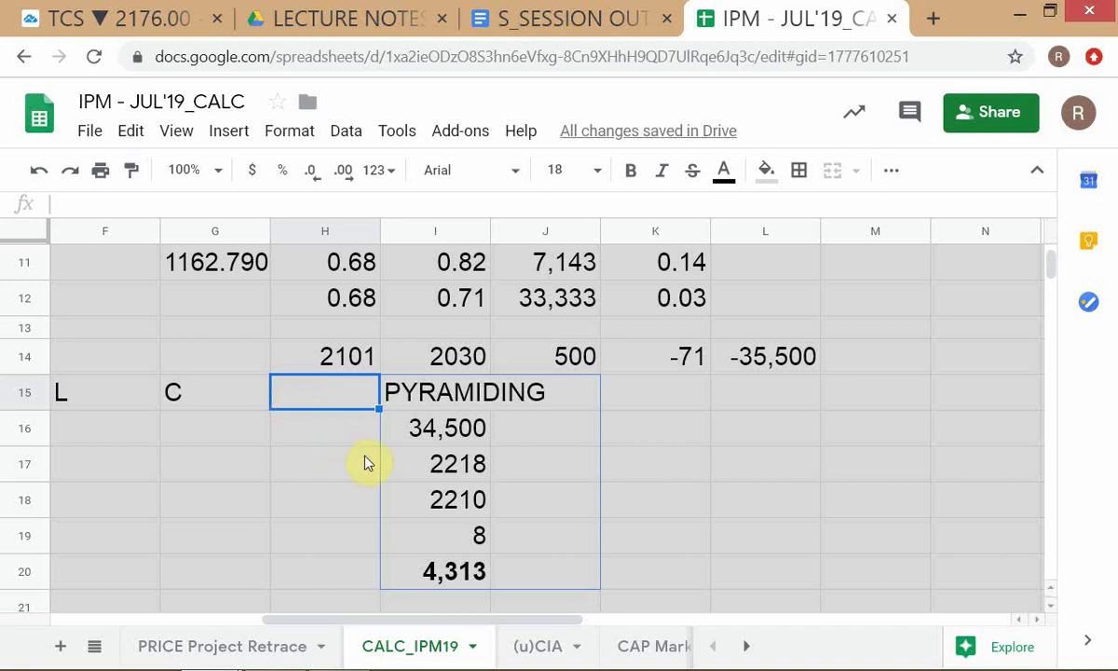
{"action": "left_click", "coordinate": [430, 431]}
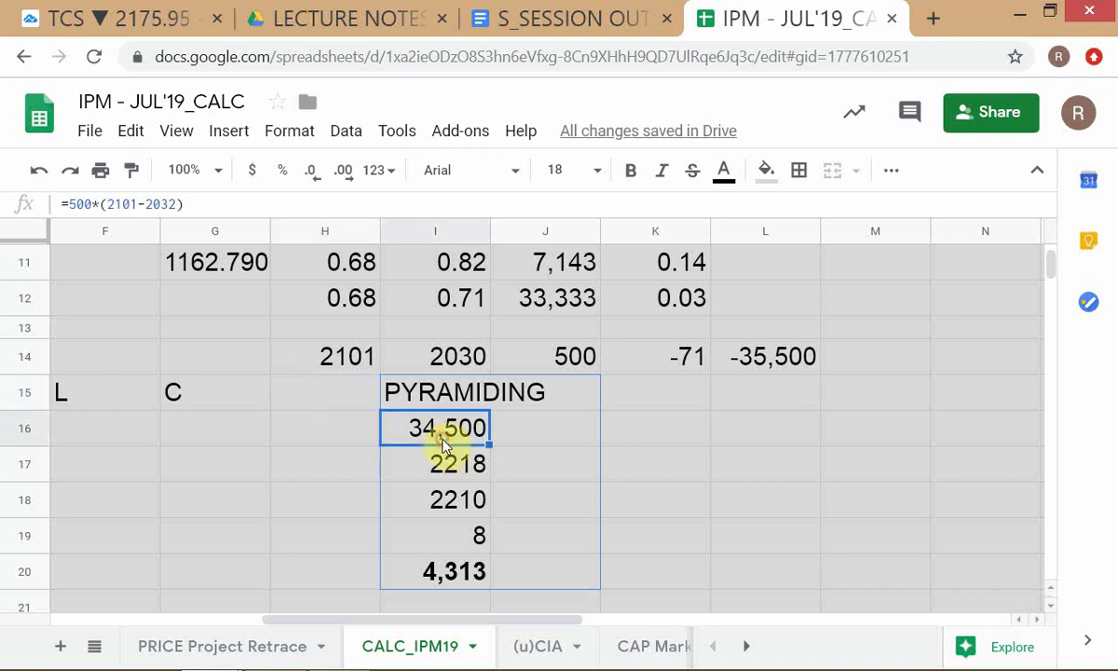
{"action": "left_click", "coordinate": [317, 418]}
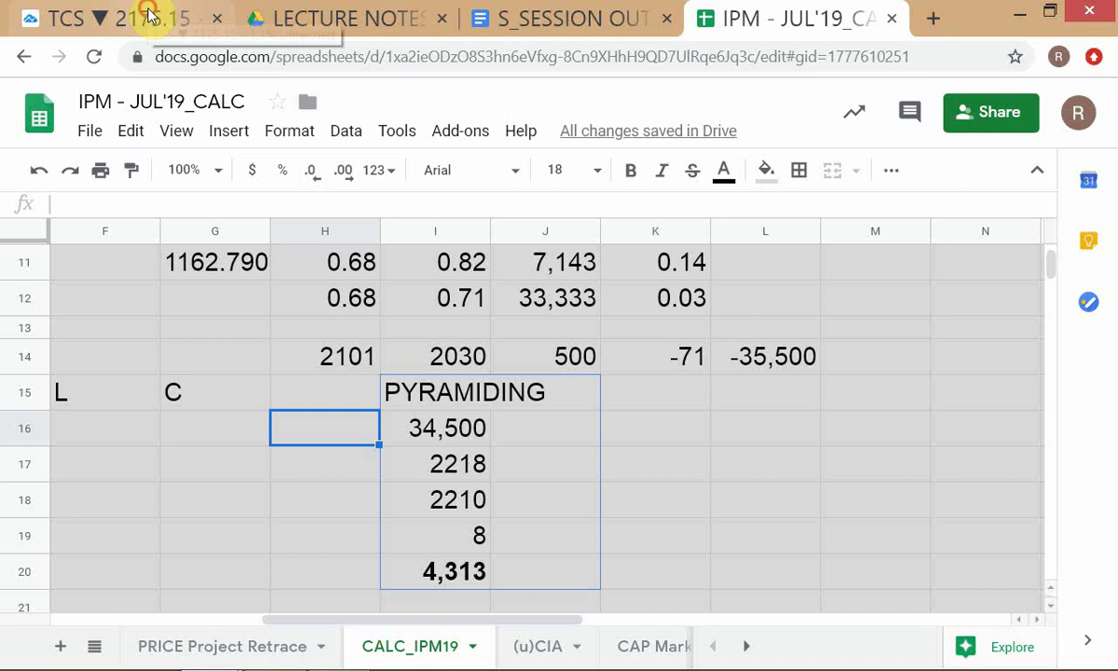
- Examine the TCS 30-minute price chart in TradingView and the TCS stop order in the Interactive Brokers trading platform
{"action": "left_click", "coordinate": [177, 19]}
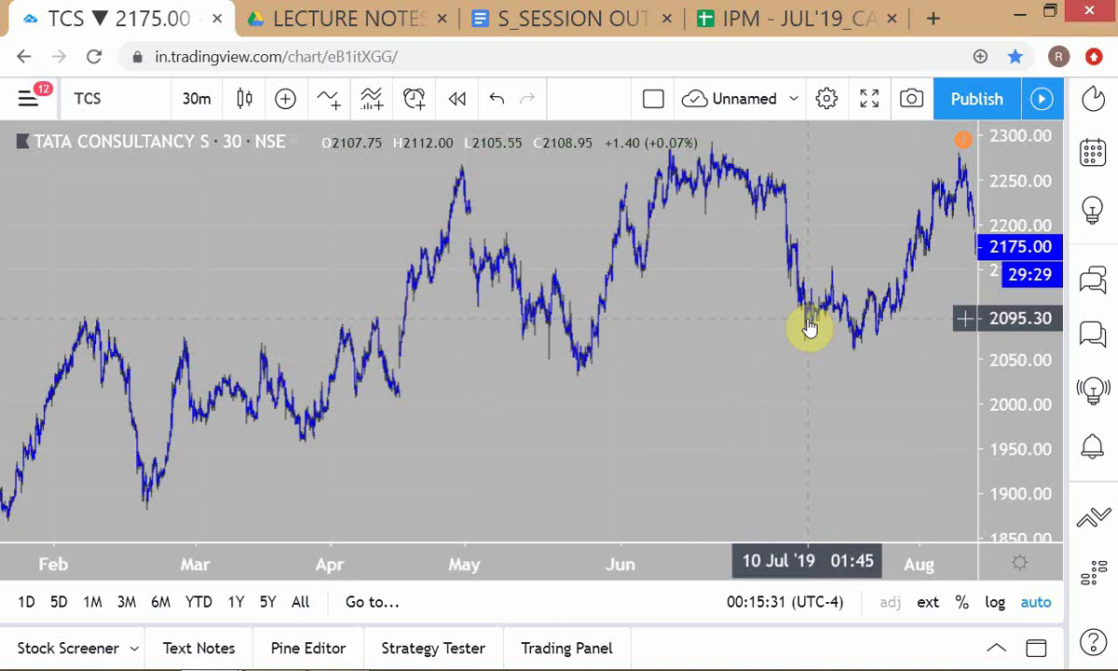
{"action": "key", "text": "alt+Tab"}
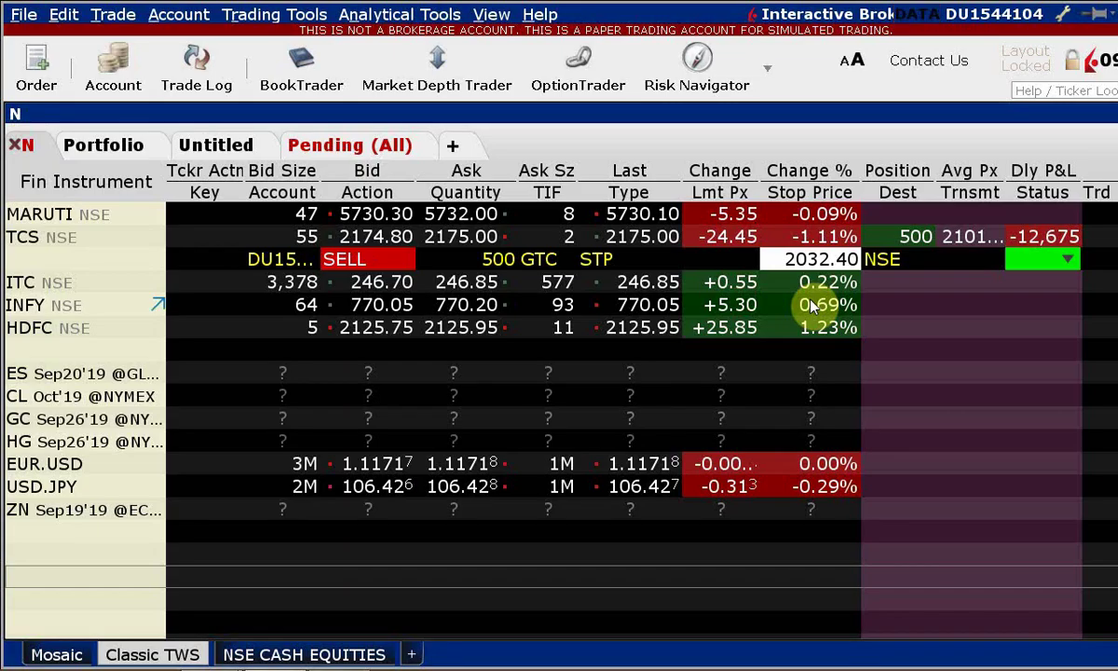
{"action": "key", "text": "alt+Tab"}
- In the S_SESSION OUTLINE document, add below the TCS example: “PYRAMIDING” - SHOULD BE DONE WITHOUT INCREASING THE TOTAL RISK FOR THAT SYSTEM
{"action": "left_click", "coordinate": [554, 21]}
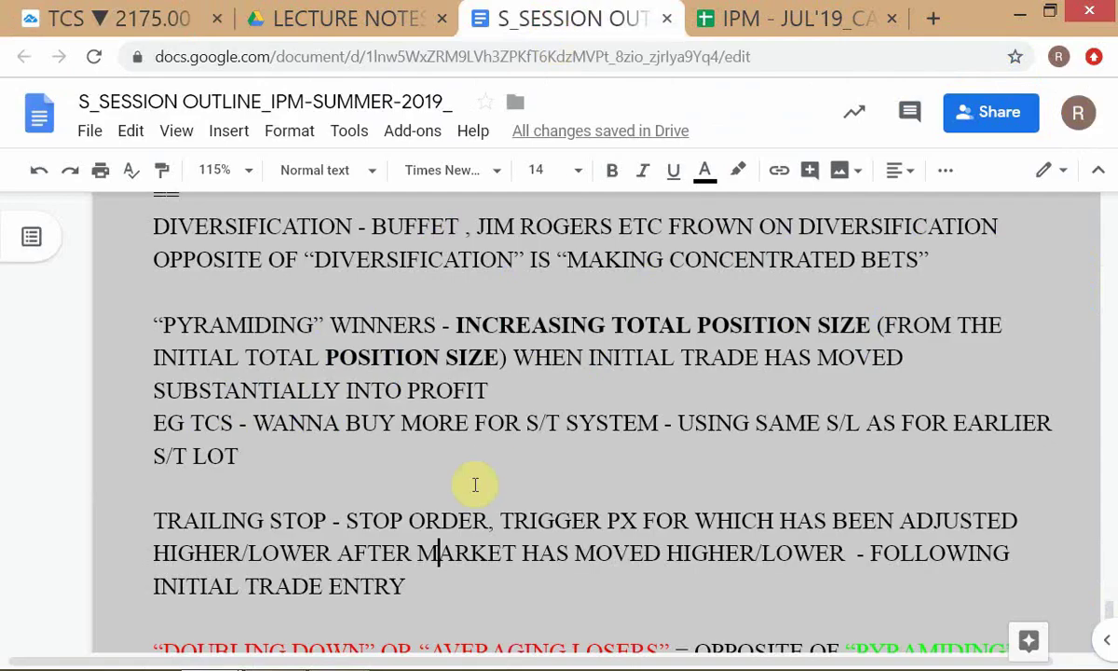
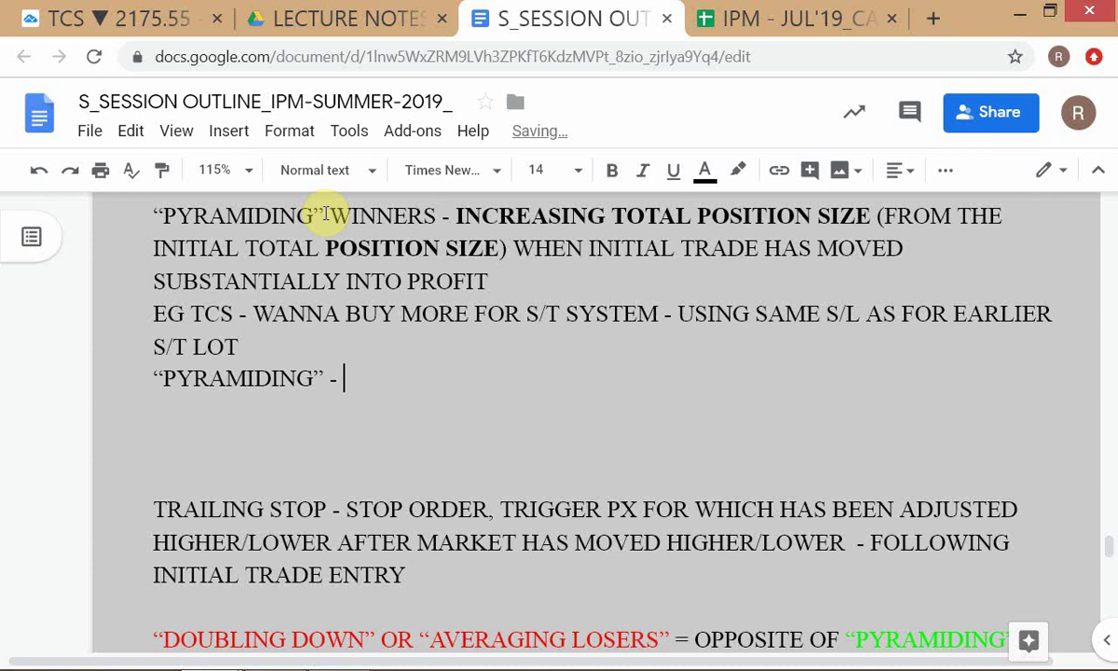
{"action": "type", "text": "SHOULD BE D"}
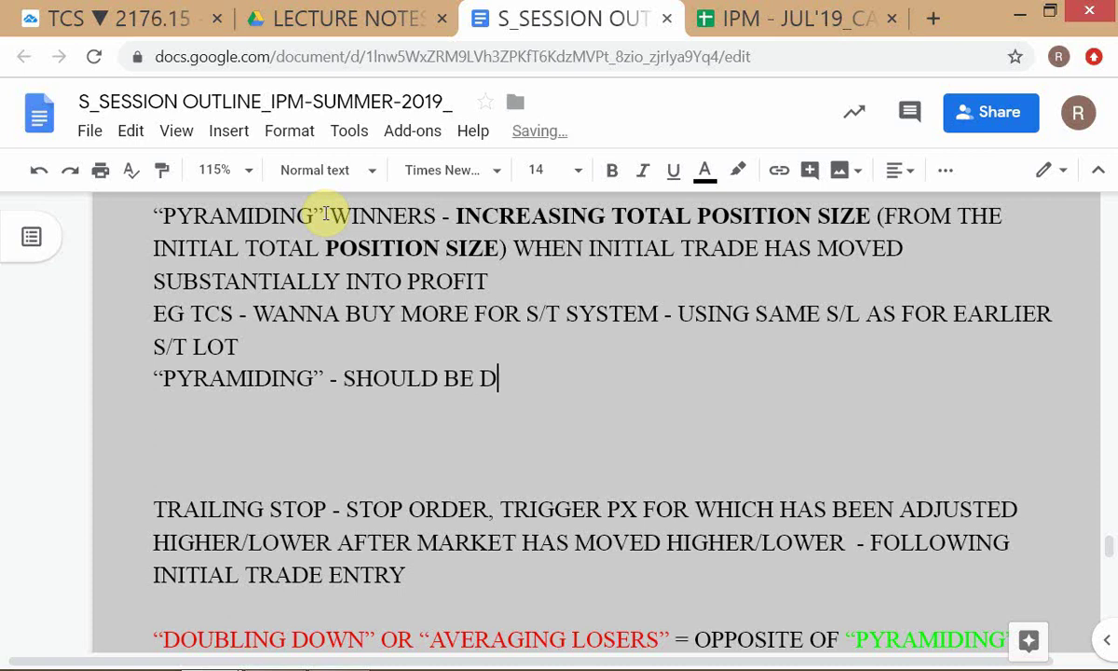
{"action": "type", "text": "ONE "}
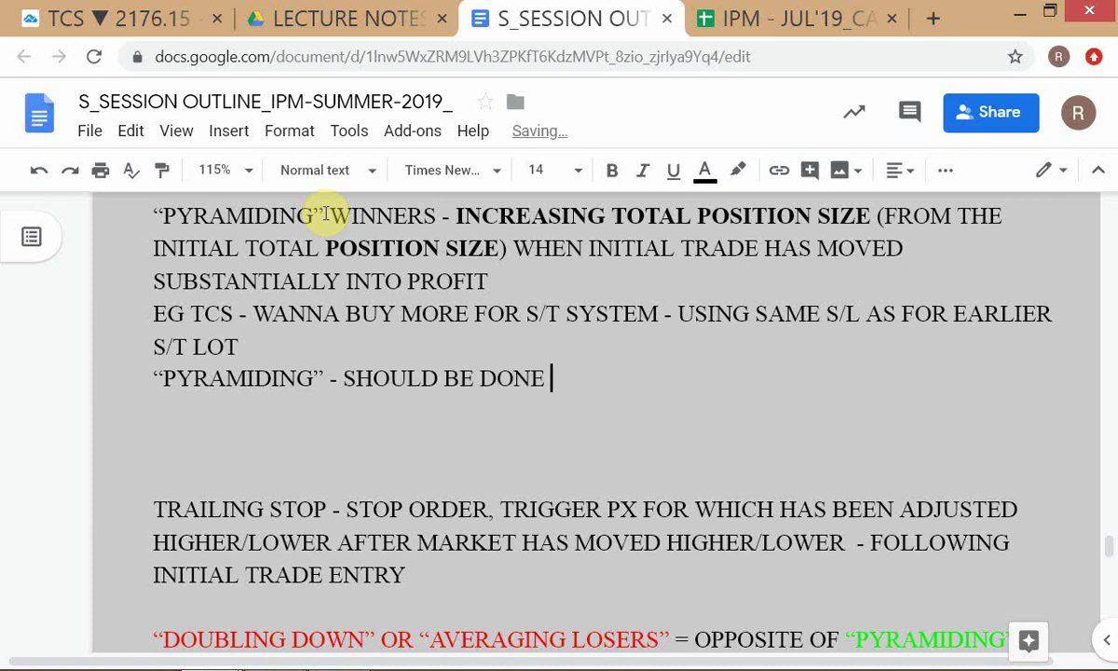
{"action": "type", "text": "WITHO"}
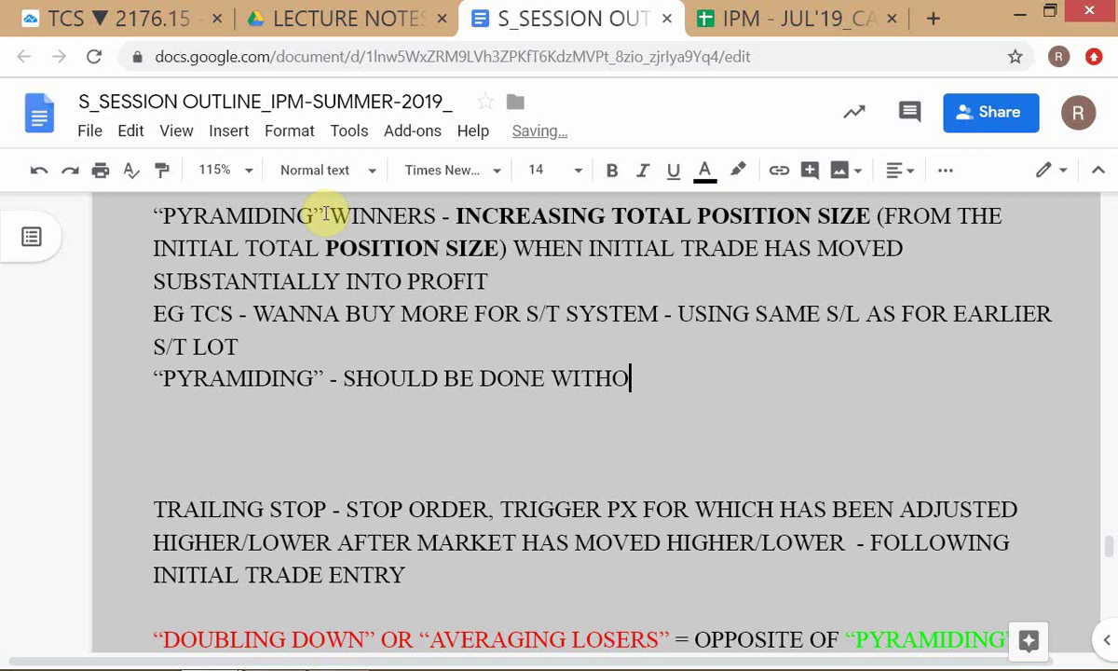
{"action": "type", "text": "UT INCREASING"}
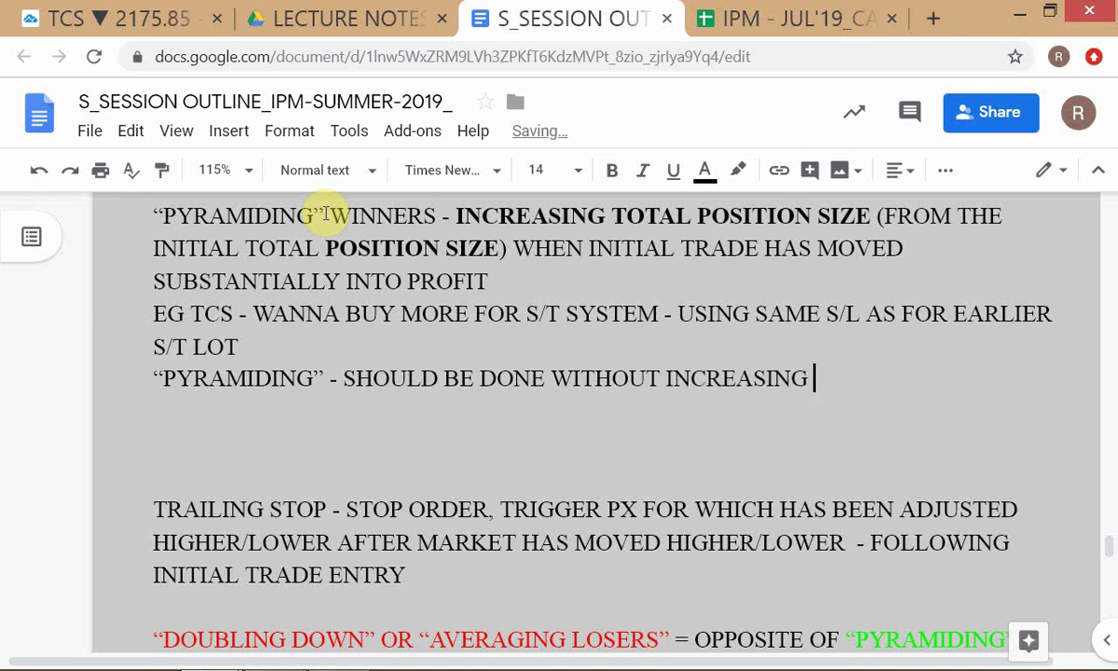
{"action": "type", "text": " THE T"}
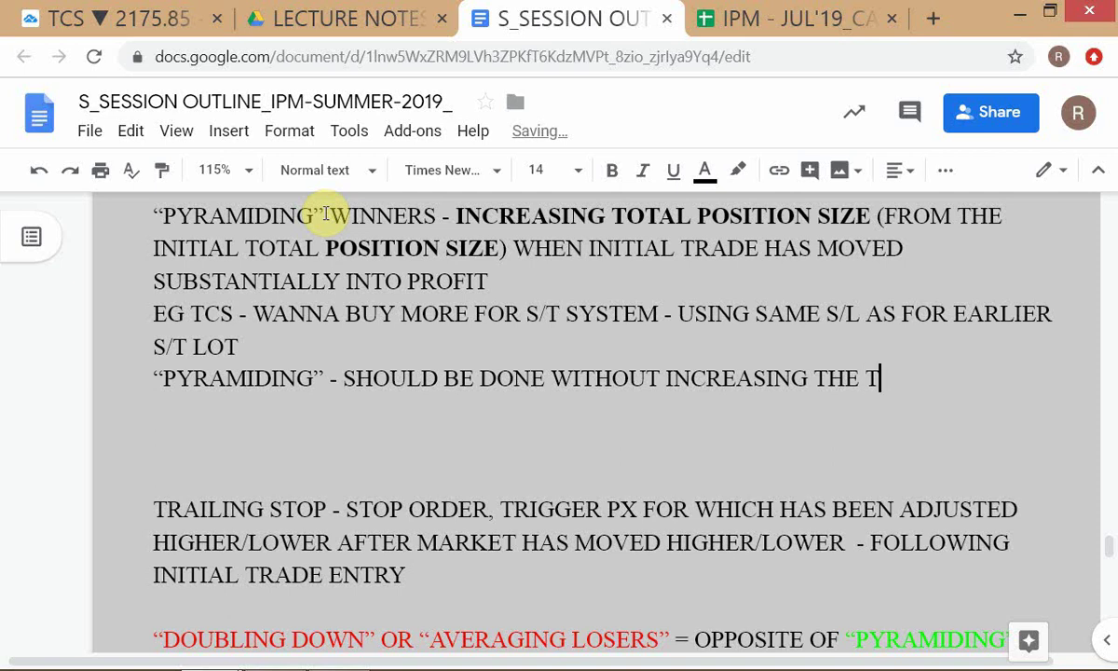
{"action": "type", "text": "OTAL RI"}
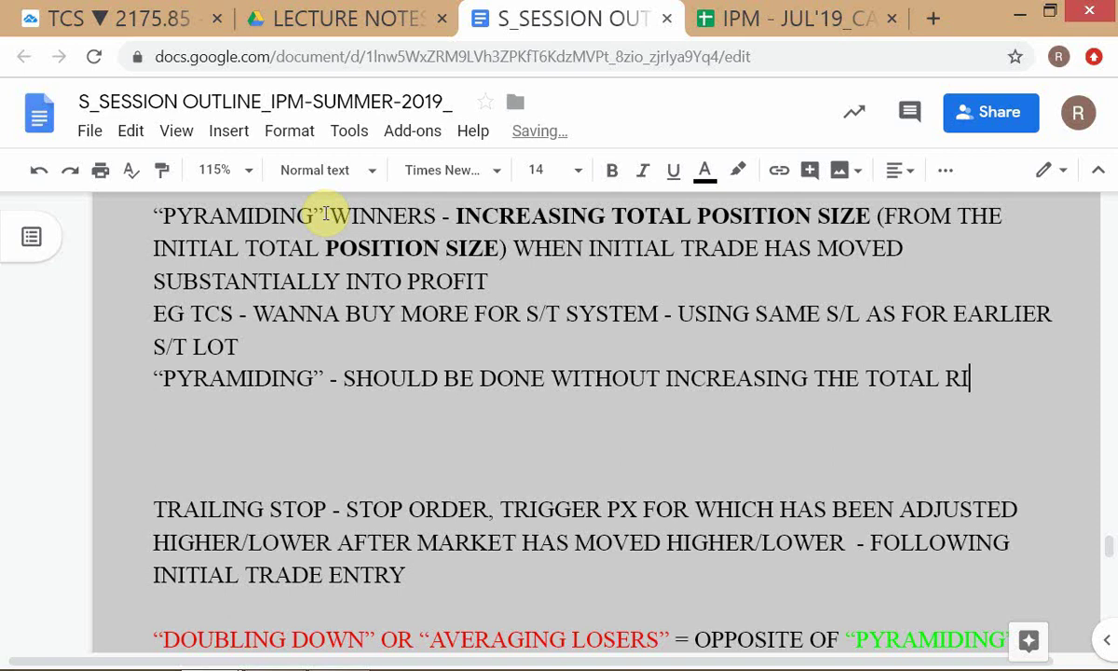
{"action": "type", "text": "SK FOR "}
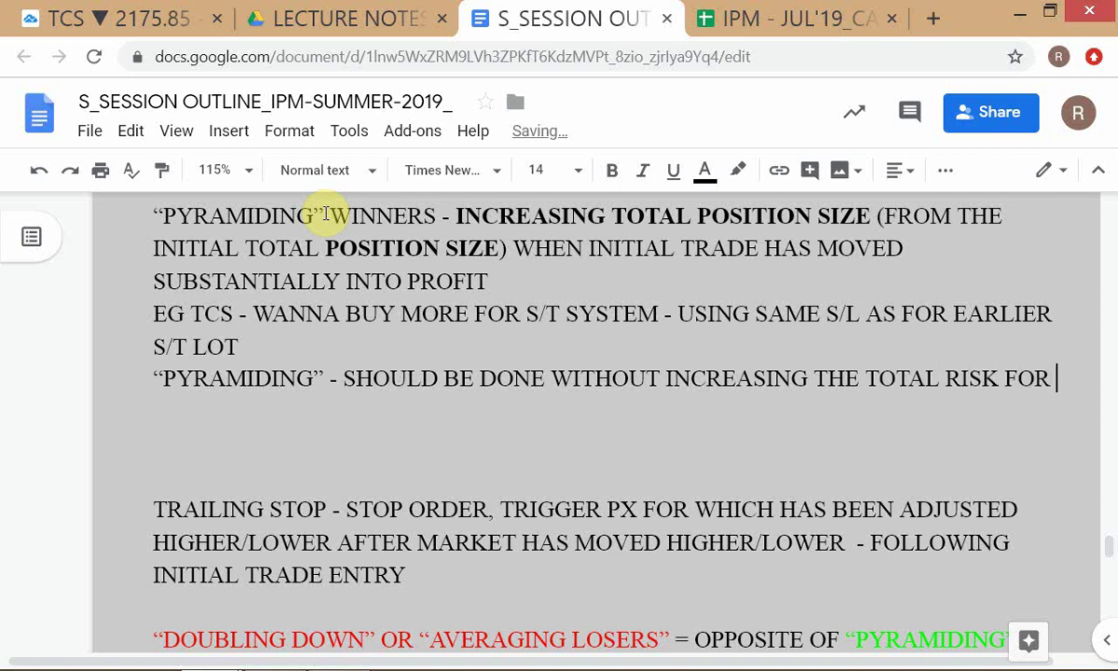
{"action": "type", "text": "THAT SYSTEM "}
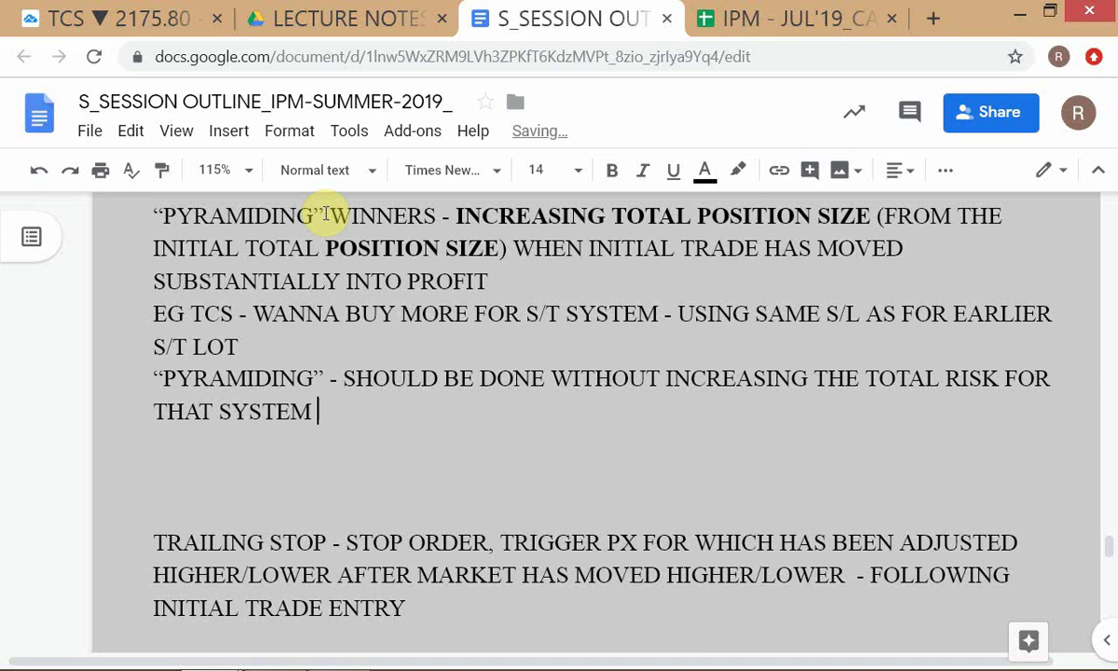
- Extend the “PYRAMIDING” risk rule after THAT SYSTEM with a dash and I.E
{"action": "type", "text": "- "}
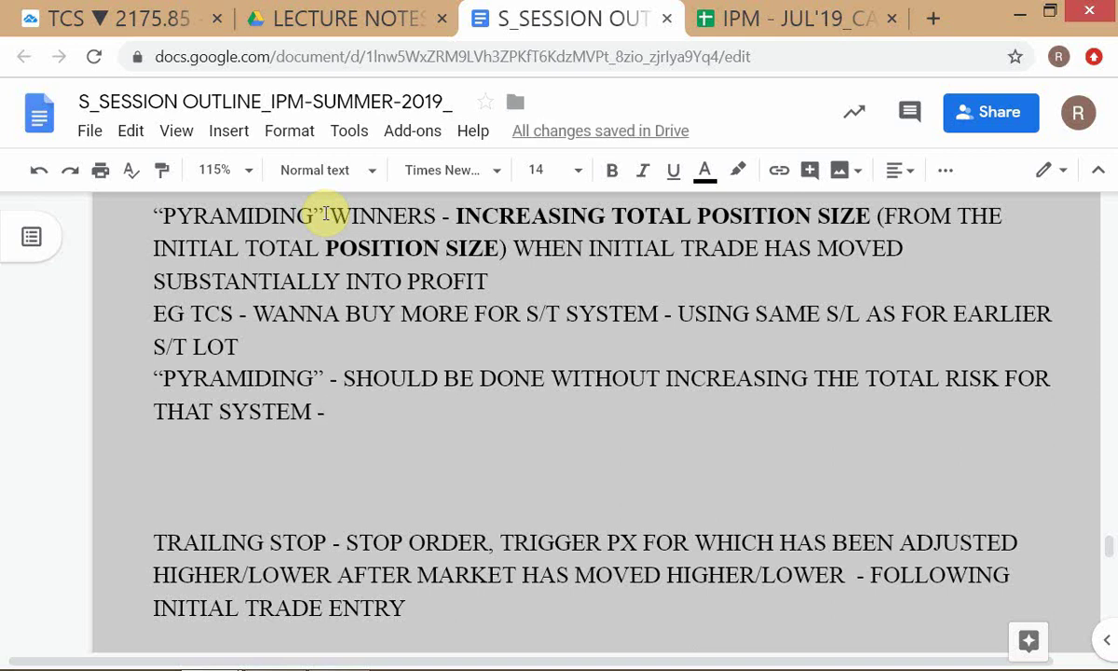
{"action": "type", "text": "ALLOWA"}
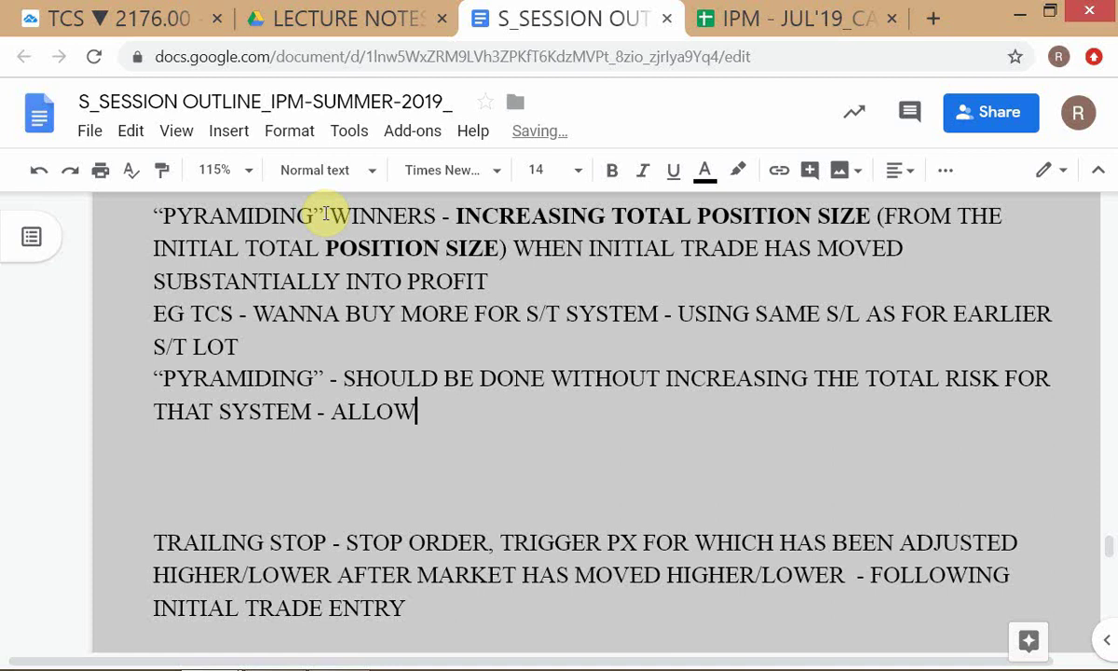
{"action": "key", "text": "BackSpace"}
{"action": "key", "text": "BackSpace"}
{"action": "key", "text": "BackSpace"}
{"action": "key", "text": "BackSpace"}
{"action": "key", "text": "BackSpace"}
{"action": "key", "text": "BackSpace"}
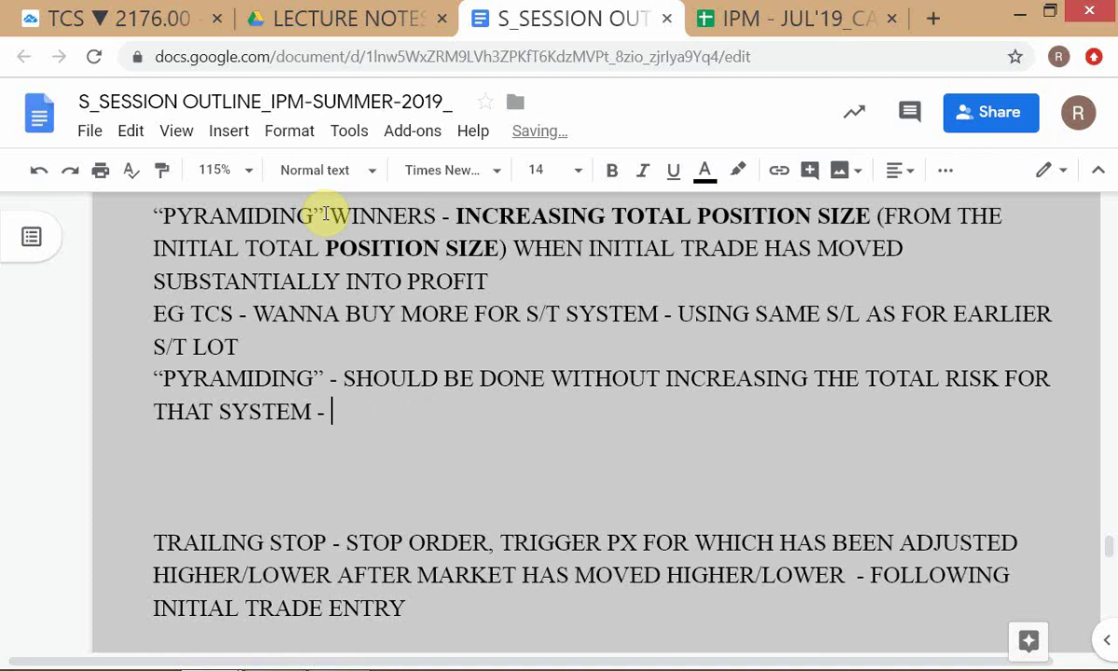
{"action": "type", "text": "I.E."}
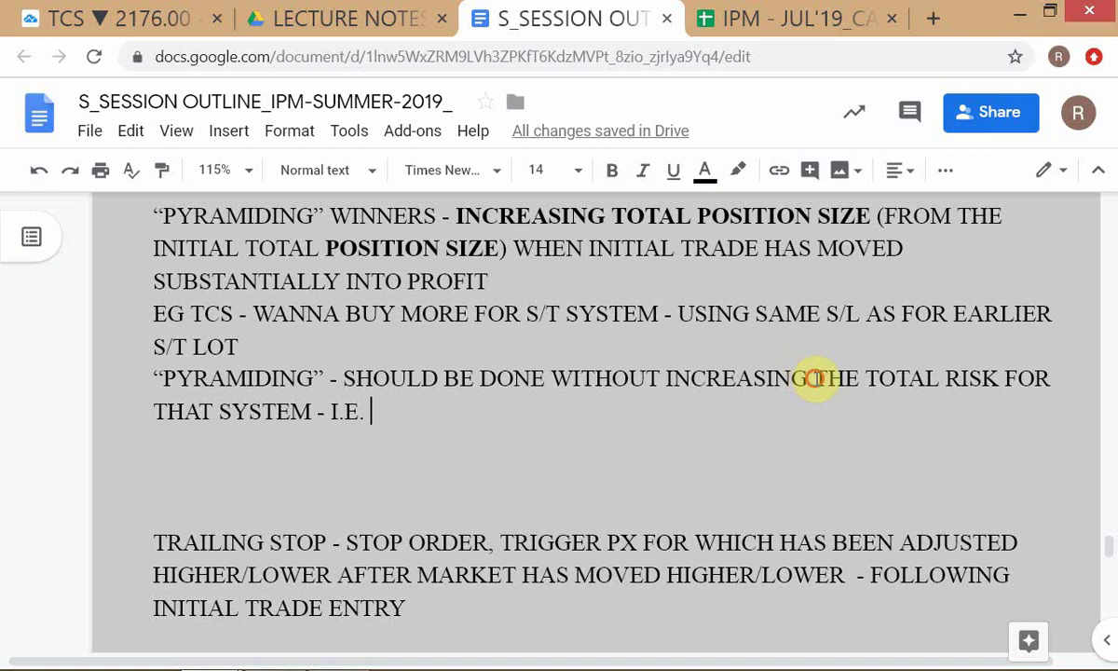
- Copy THE TOTAL RISK from the pyramiding rule to the end of that line and follow it with ALLOWABLE PER TRADE
{"action": "left_click", "coordinate": [813, 379]}
{"action": "left_click", "coordinate": [1002, 380], "text": "shift"}
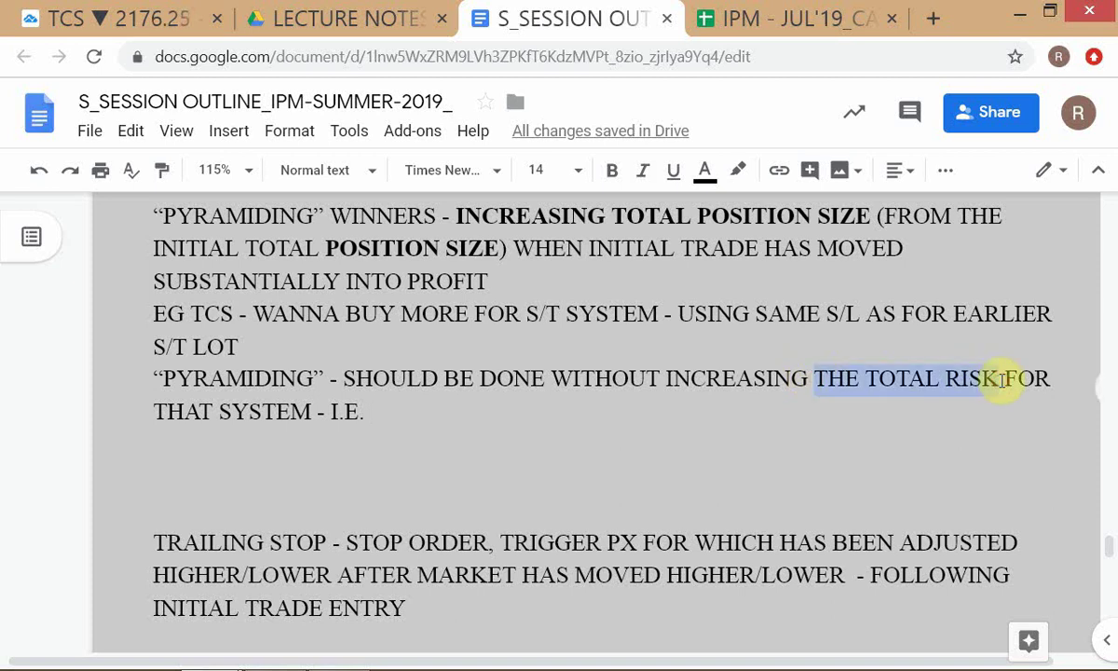
{"action": "key", "text": "ctrl+c"}
{"action": "key", "text": "Down"}
{"action": "key", "text": "ctrl+v"}
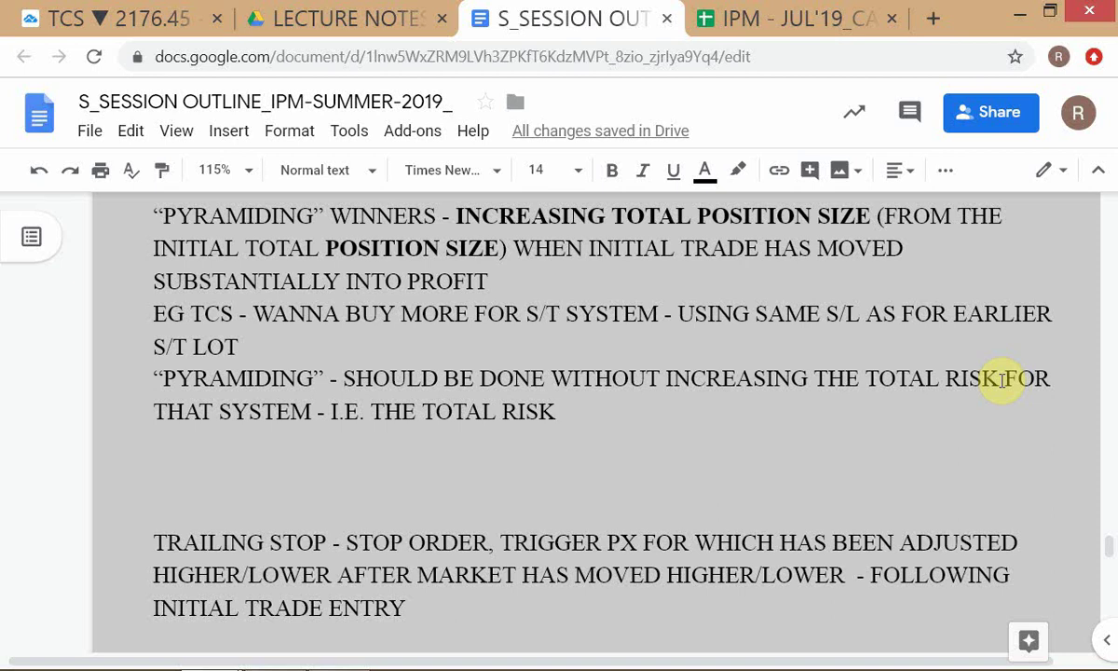
{"action": "type", "text": "A"}
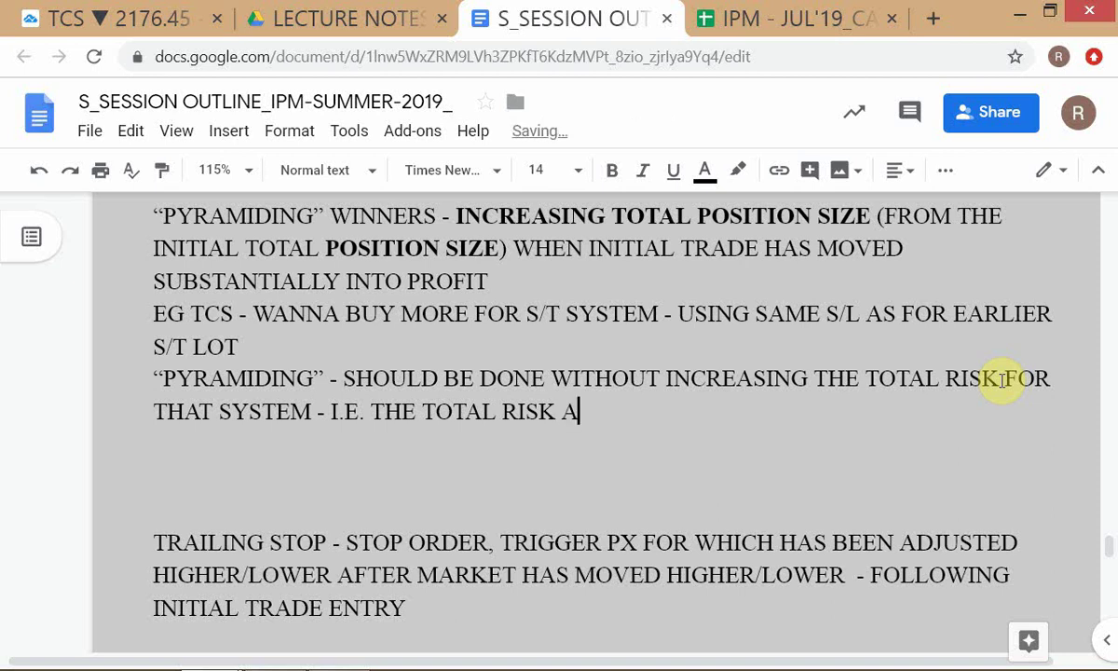
{"action": "type", "text": "LLOWABLE"}
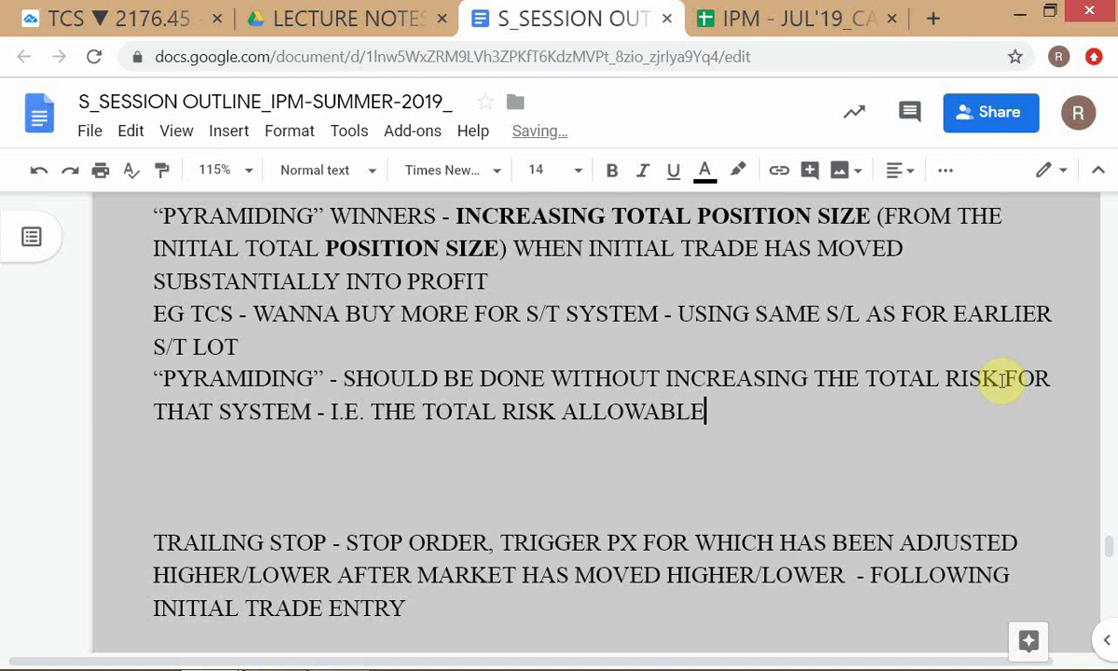
{"action": "type", "text": " PER TRADE"}
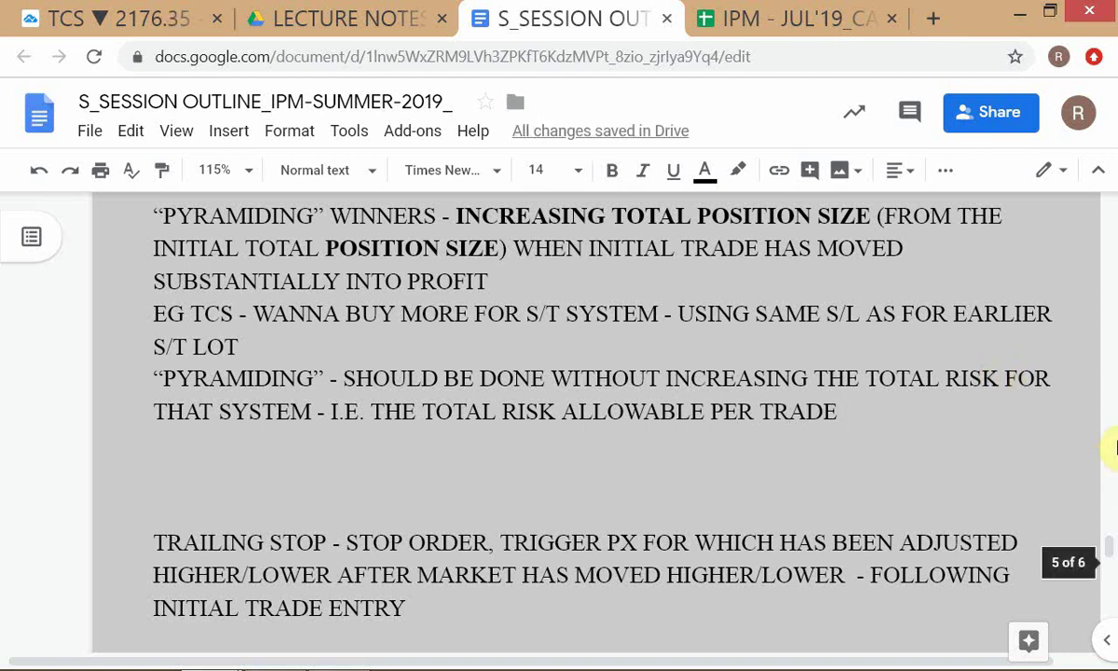
- View the TCS chart in TradingView, and set the ARC value in cell G2 of the IPM - JUL'19_CALC spreadsheet to 1000000
{"action": "left_click", "coordinate": [84, 17]}
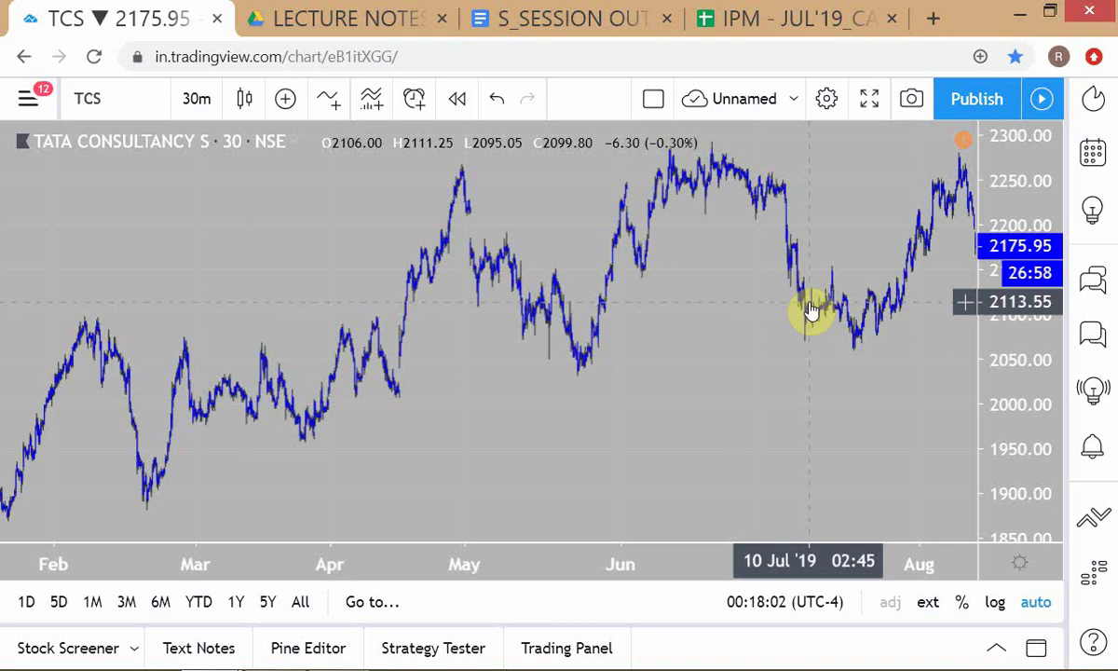
{"action": "left_click", "coordinate": [736, 33]}
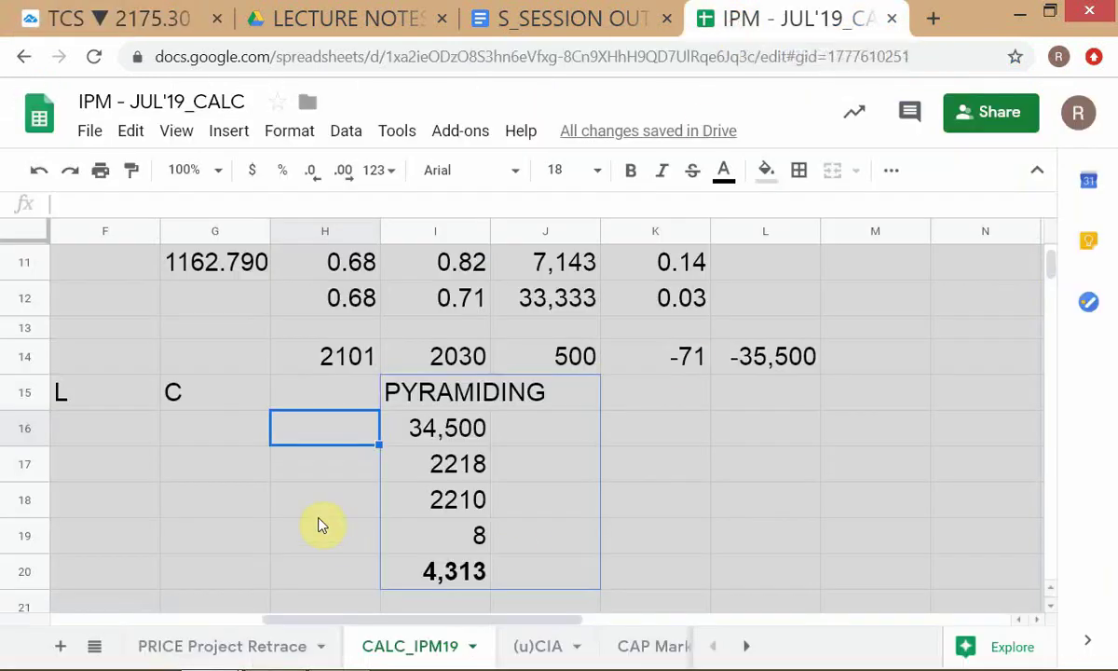
{"action": "scroll", "coordinate": [317, 525], "scroll_direction": "up", "scroll_amount": 4}
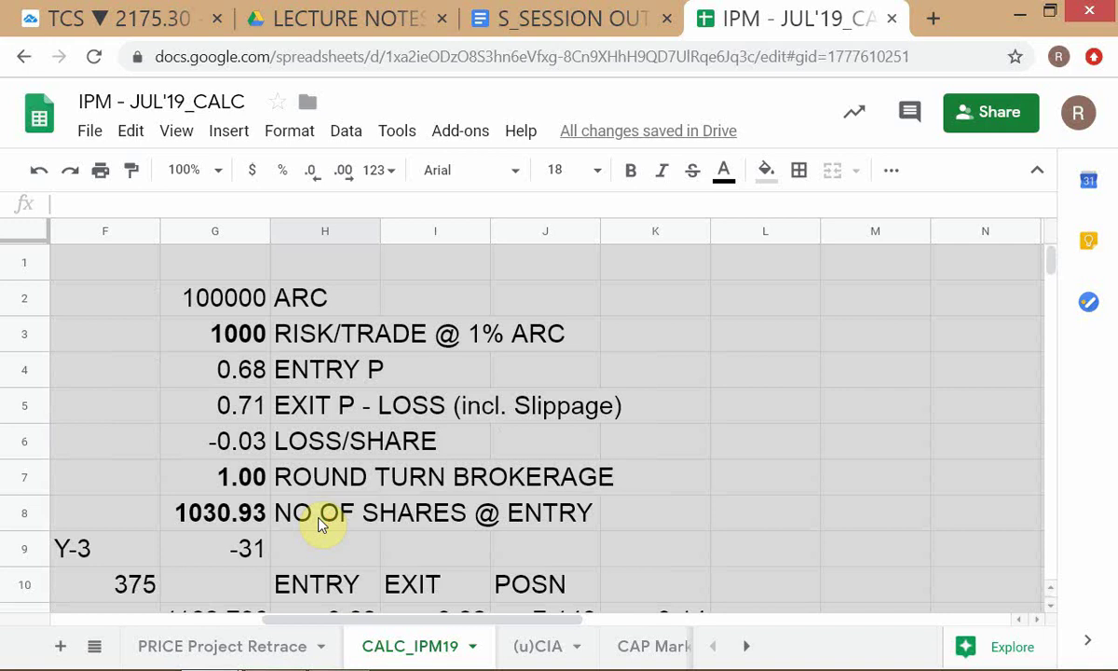
{"action": "left_click", "coordinate": [234, 306]}
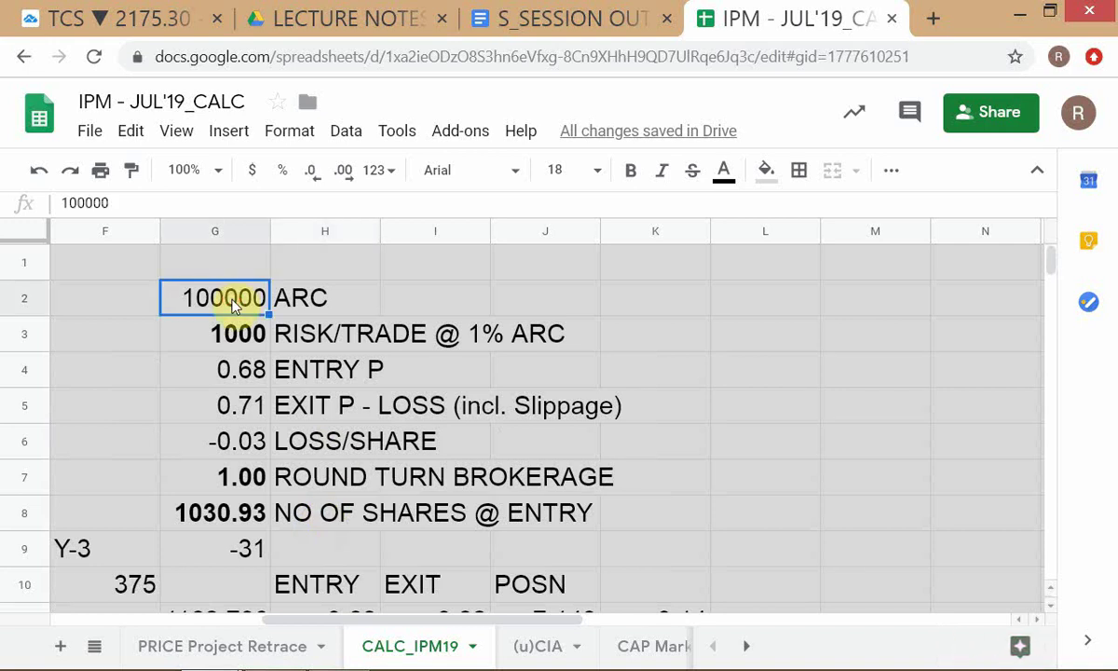
{"action": "double_click", "coordinate": [233, 298]}
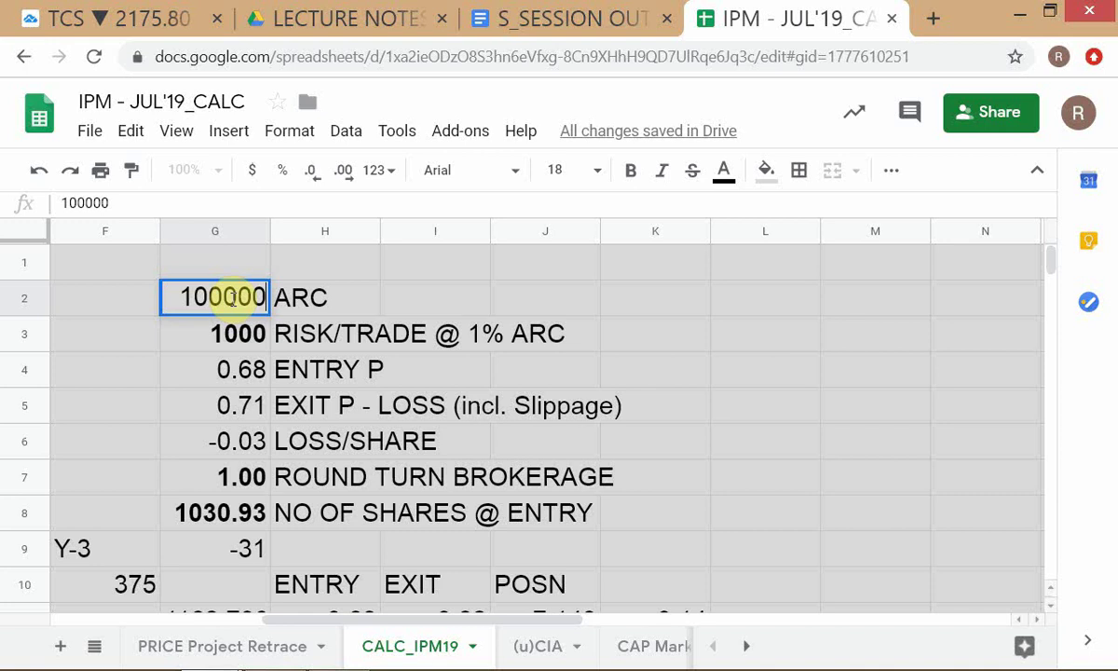
{"action": "type", "text": "0"}
{"action": "key", "text": "Return"}
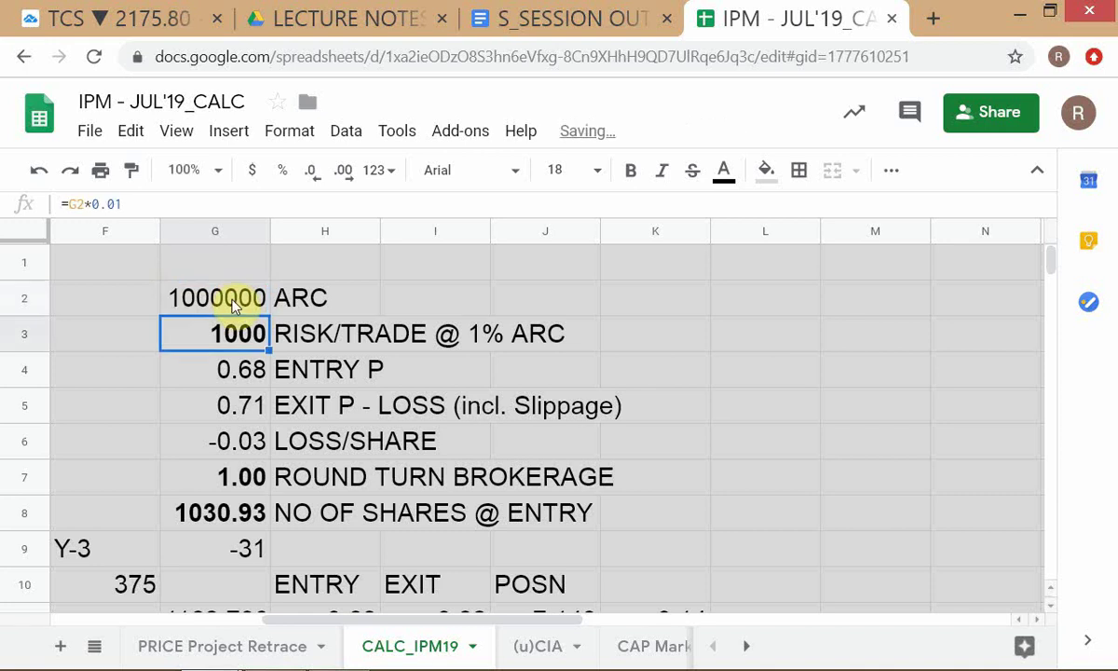
- Format the ARC value in G2 as a number without decimals and widen column G to fit it
{"action": "left_click", "coordinate": [261, 298]}
{"action": "left_click", "coordinate": [391, 182]}
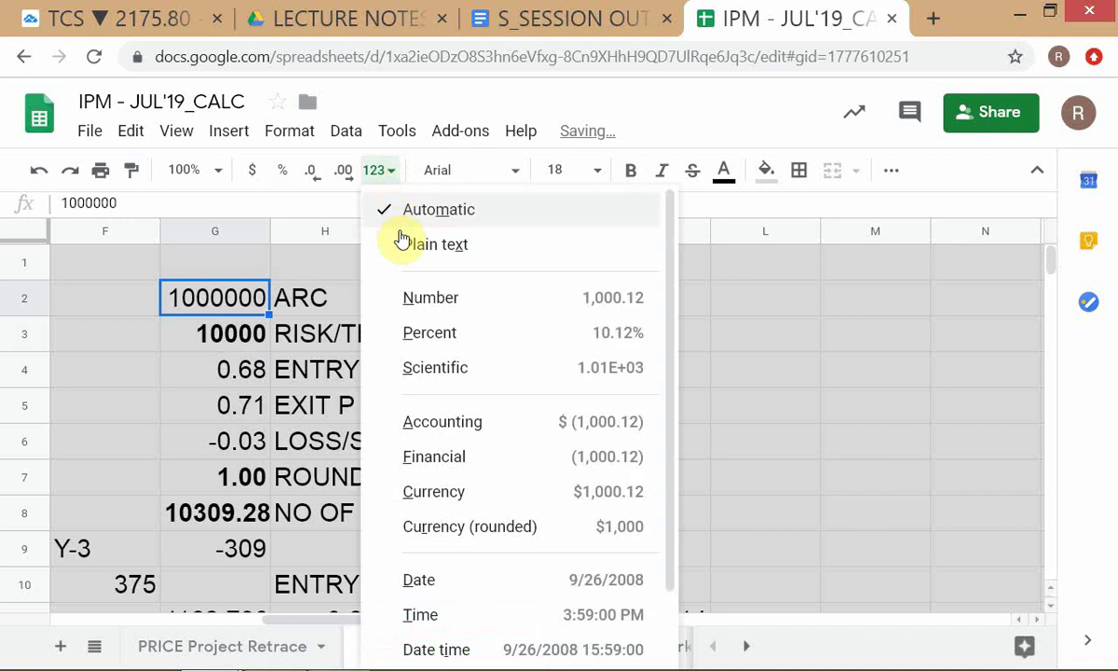
{"action": "left_click", "coordinate": [420, 299]}
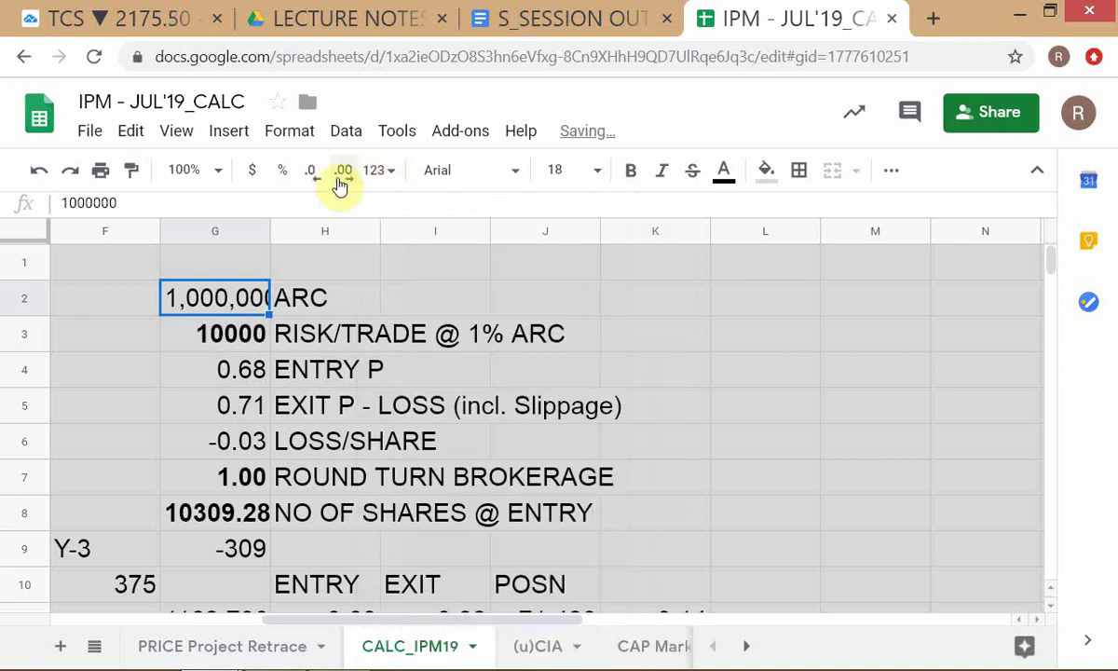
{"action": "left_click", "coordinate": [311, 172]}
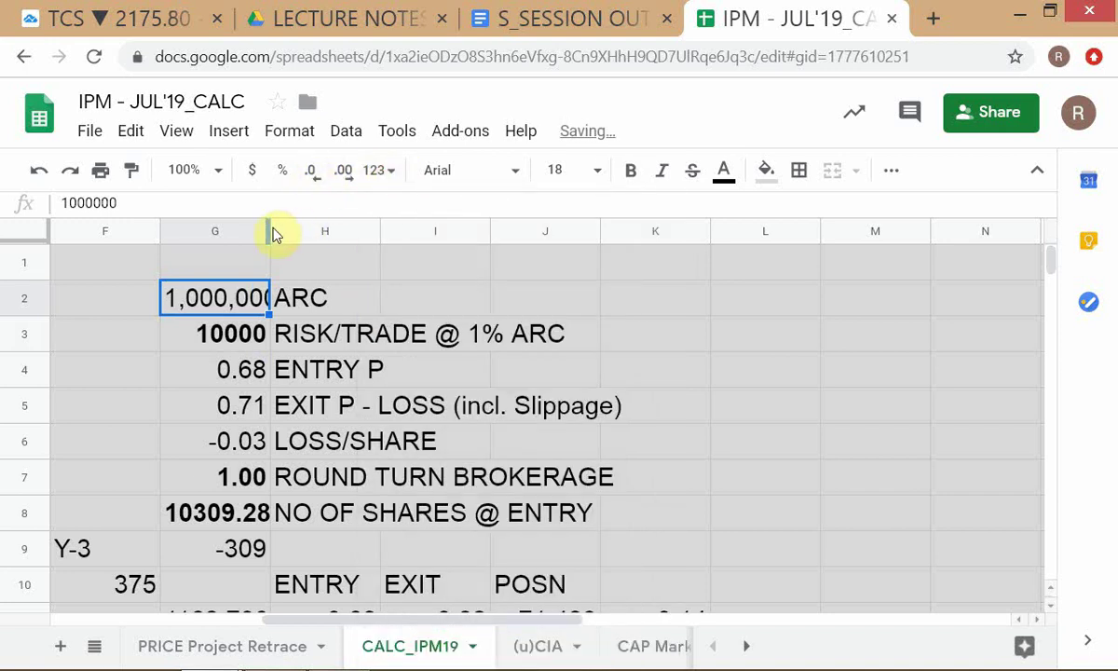
{"action": "left_click_drag", "start_coordinate": [269, 228], "coordinate": [289, 229]}
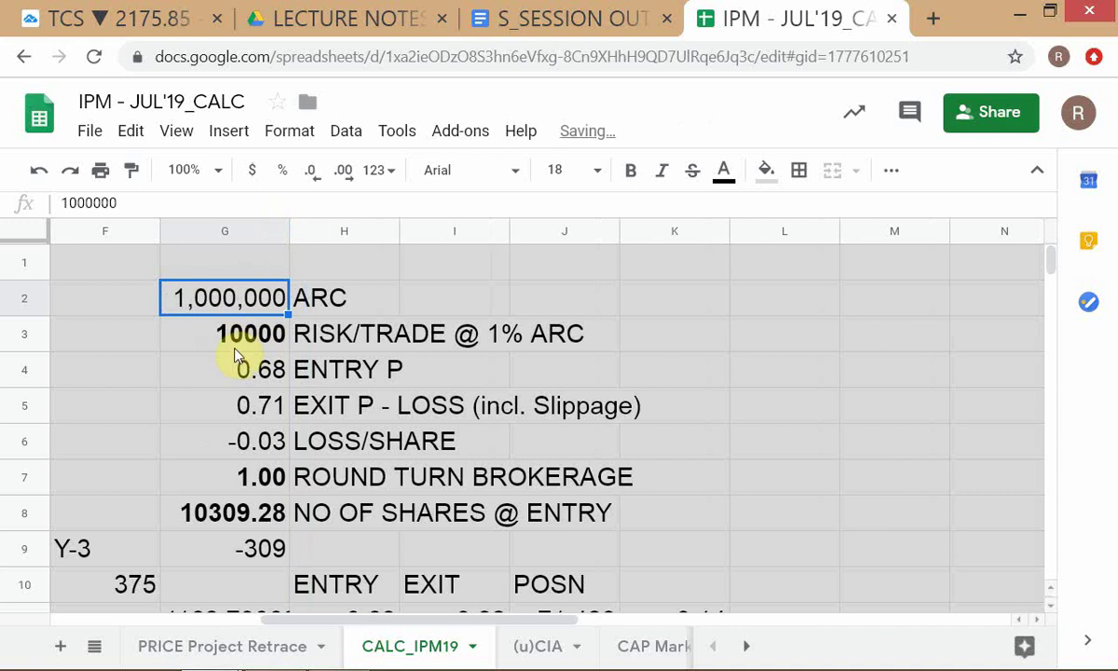
- Examine the risk-per-trade formula in G3 and the ARC cell it refers to
{"action": "left_click", "coordinate": [238, 348]}
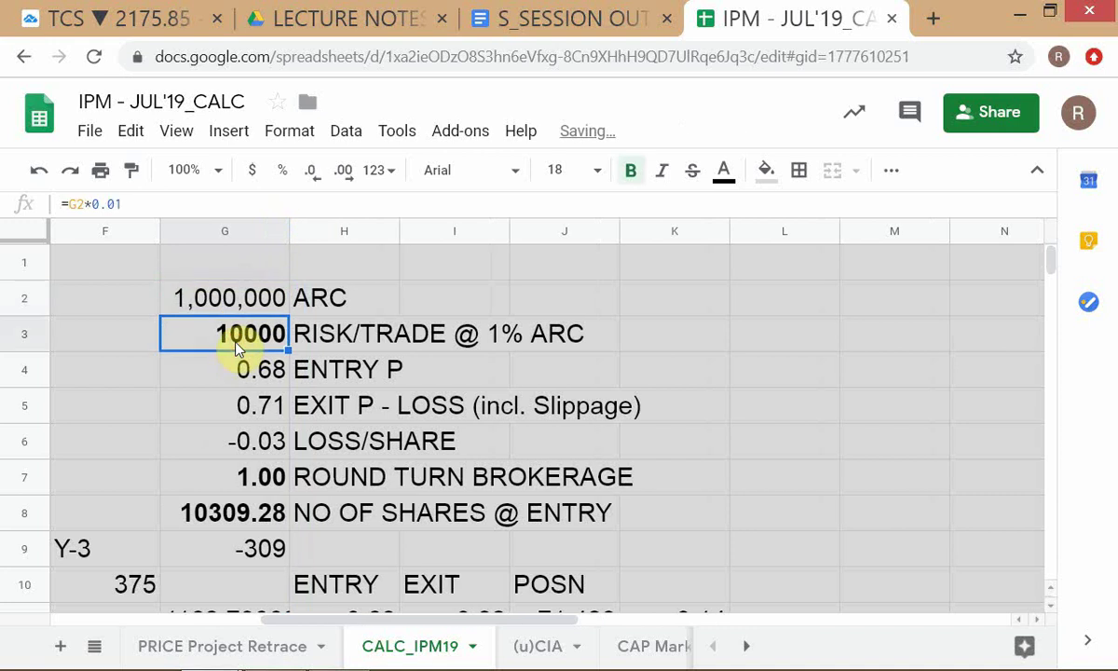
{"action": "double_click", "coordinate": [238, 345]}
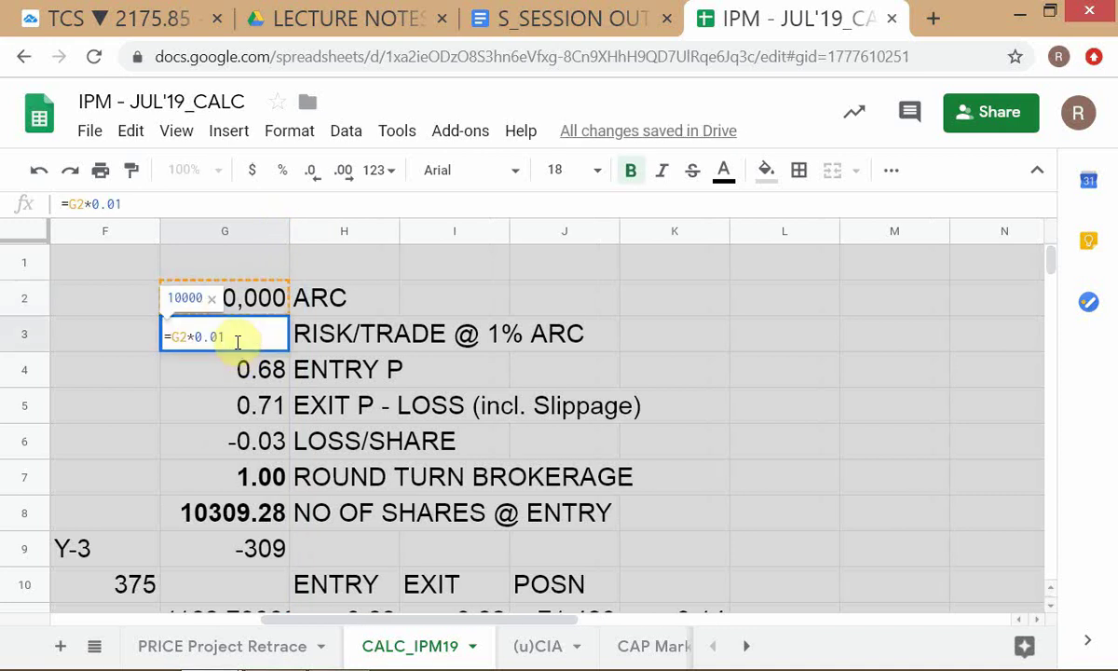
{"action": "key", "text": "Return"}
{"action": "key", "text": "Up"}
{"action": "key", "text": "Up"}
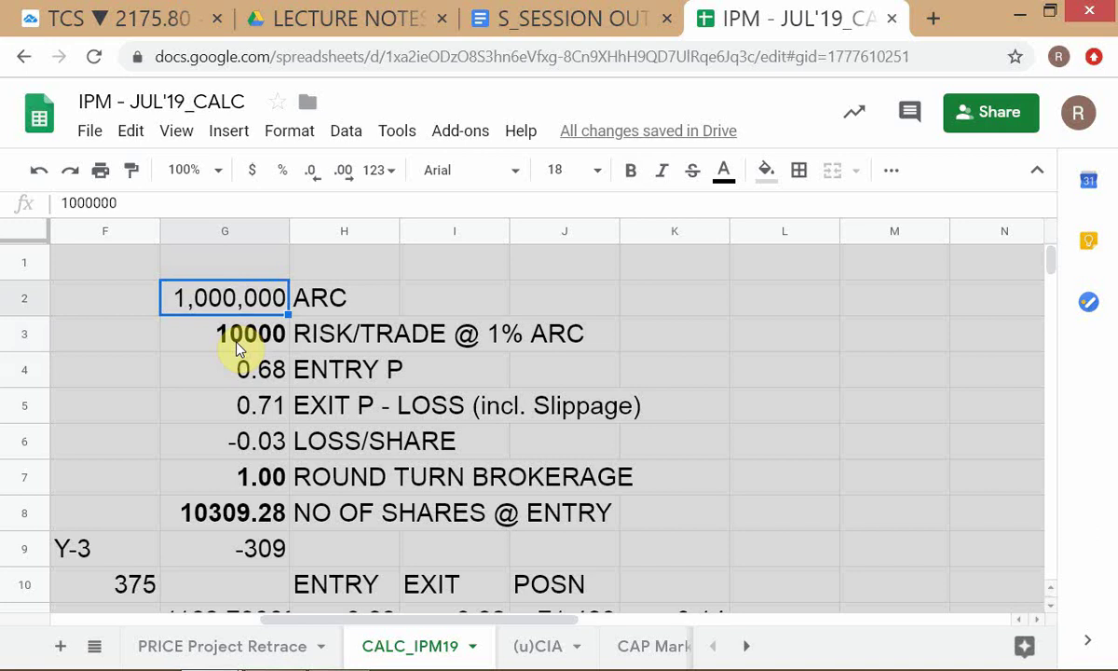
{"action": "key", "text": "Down"}
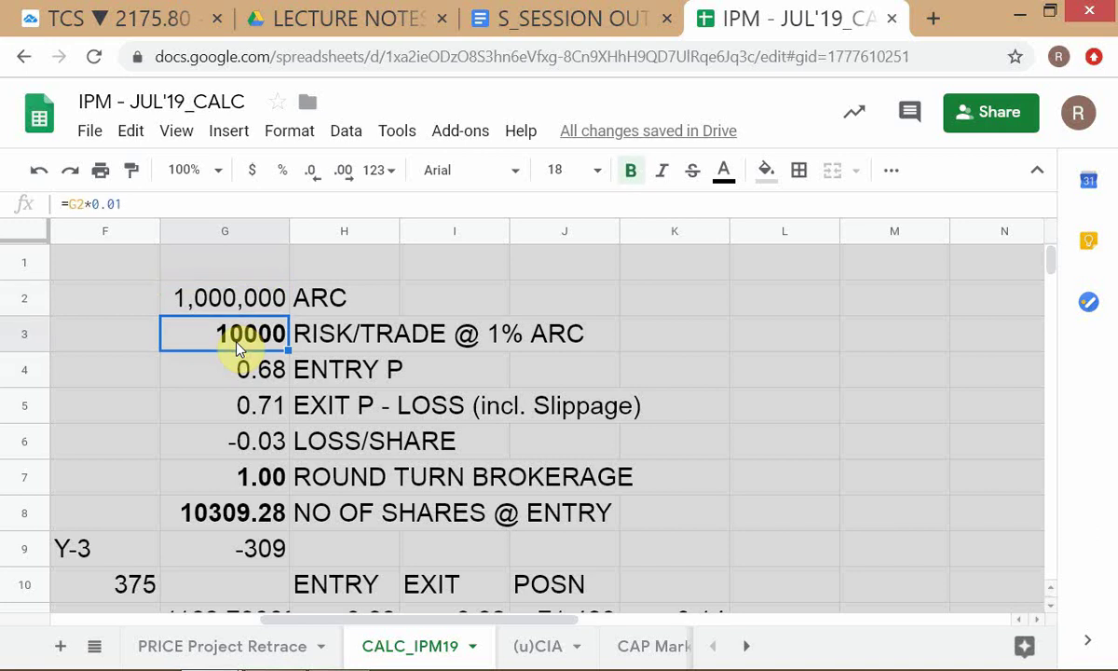
{"action": "double_click", "coordinate": [238, 345]}
{"action": "key", "text": "Return"}
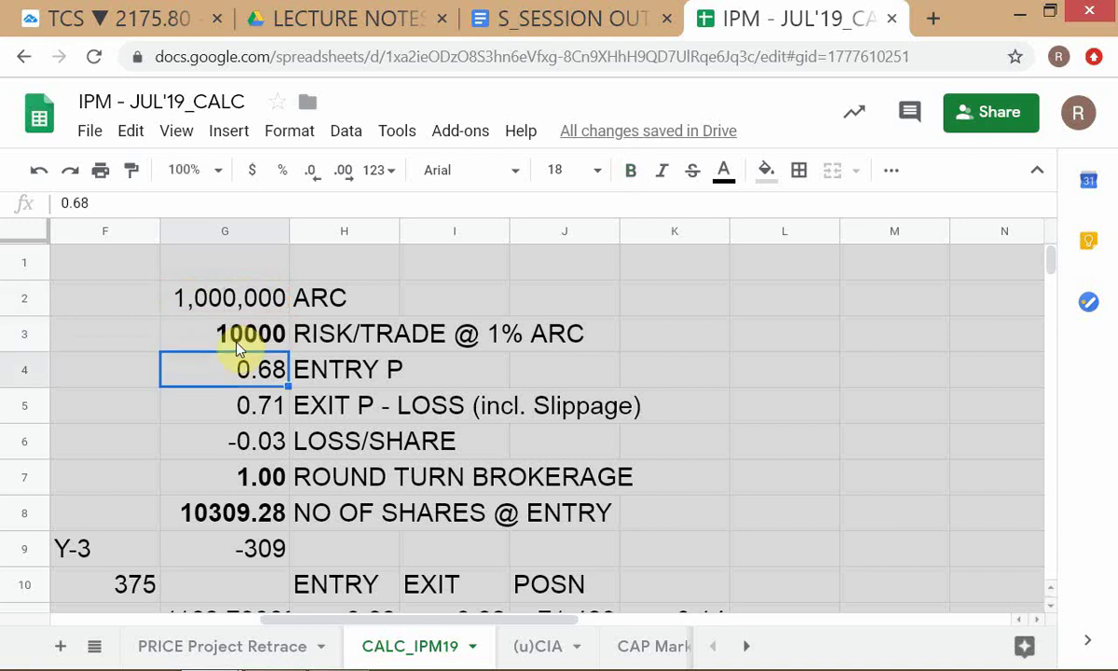
{"action": "key", "text": "Up"}
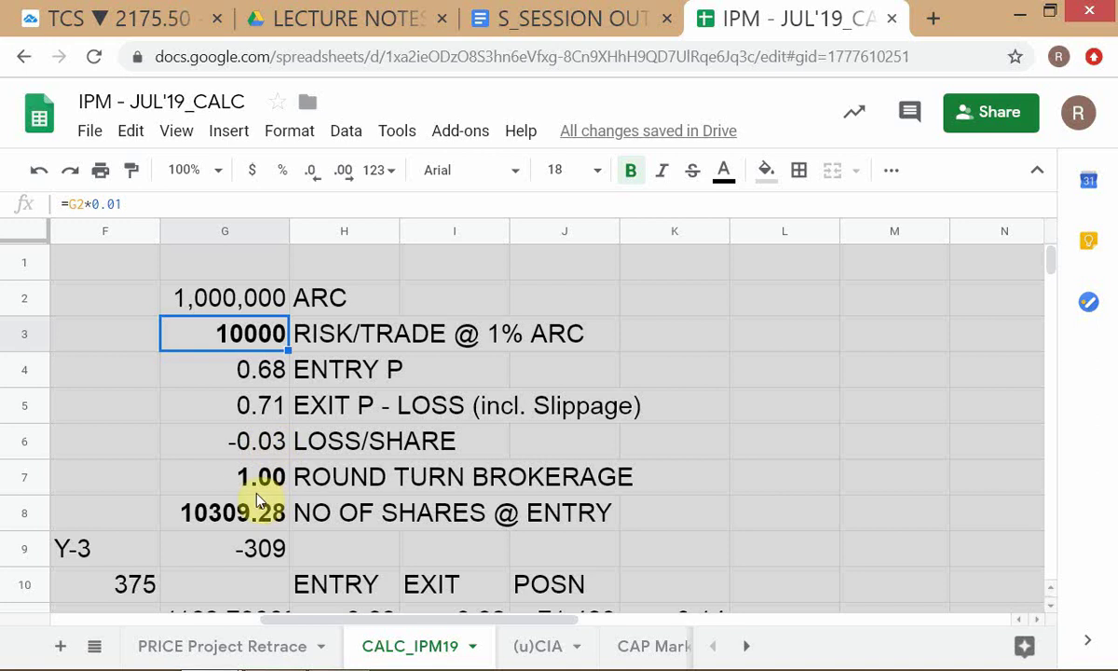
- Set the entry price in G4 to 2101, consulting the Interactive Brokers trading platform
{"action": "left_click", "coordinate": [231, 386]}
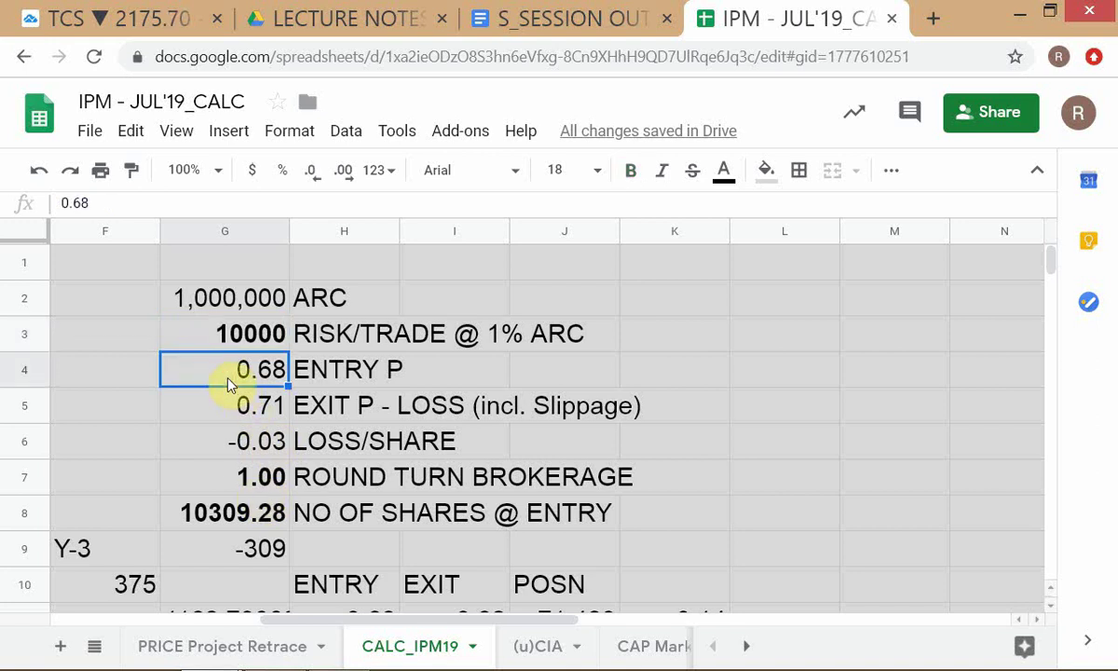
{"action": "key", "text": "alt+Tab"}
{"action": "key", "text": "alt+Tab"}
{"action": "type", "text": "2101"}
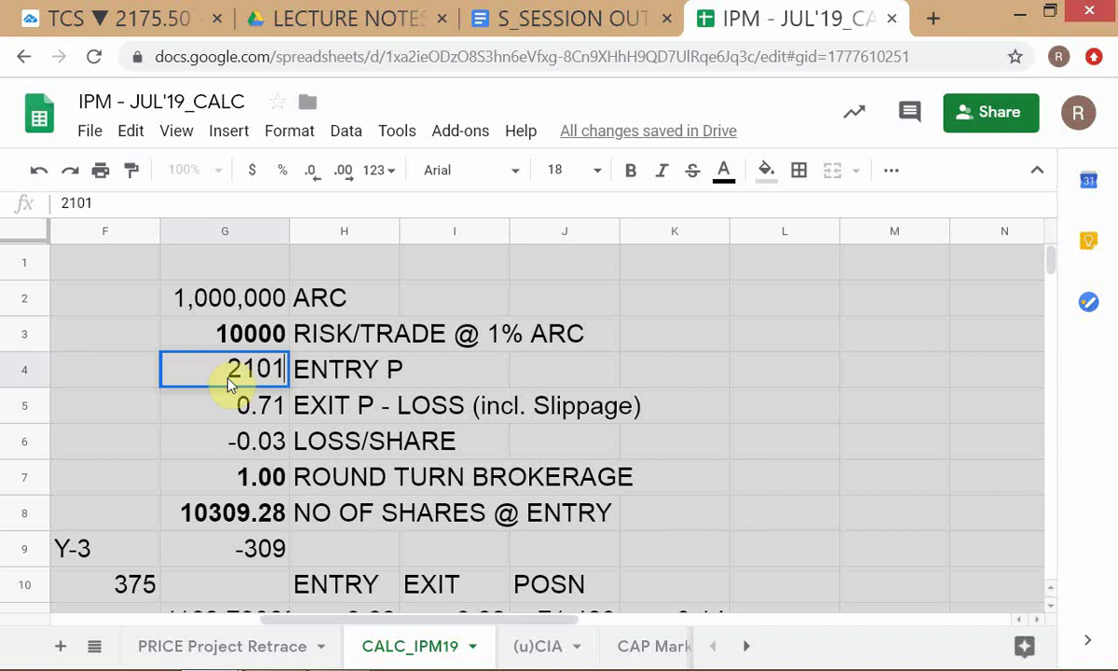
{"action": "key", "text": "Return"}
{"action": "key", "text": "Up"}
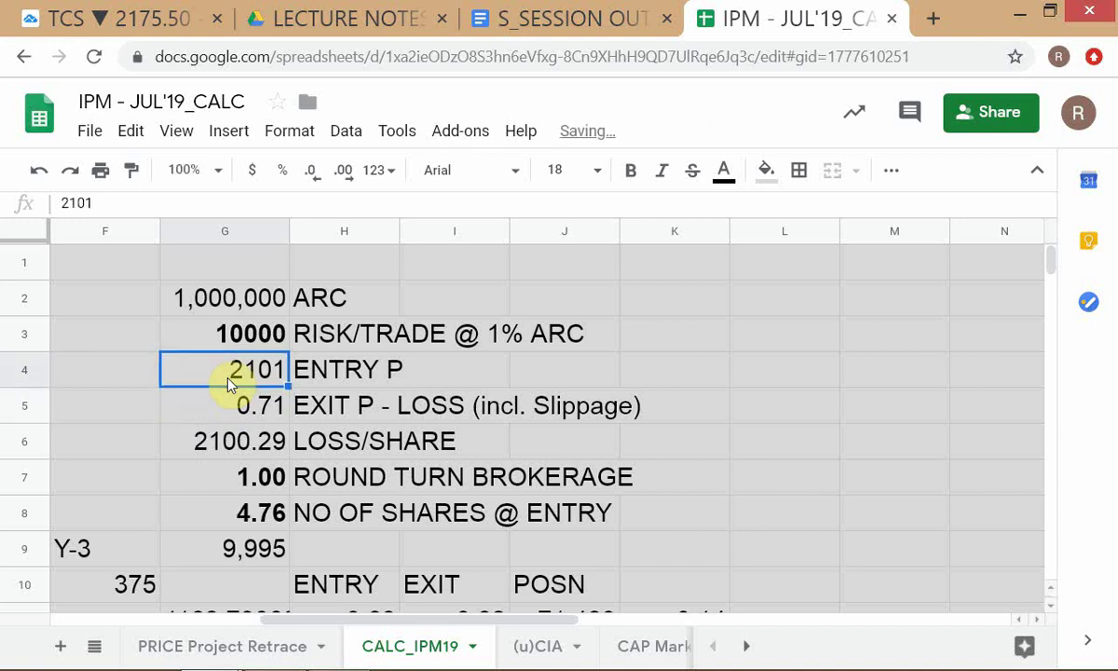
- Set the losing exit price including slippage in G5 to 2032
{"action": "key", "text": "Down"}
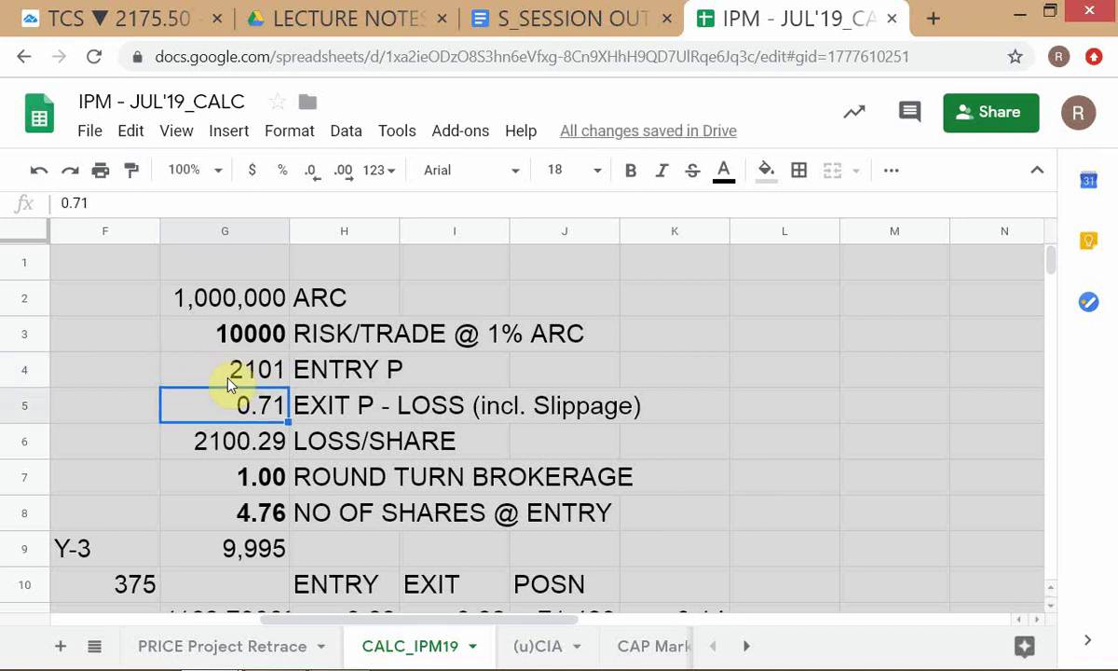
{"action": "type", "text": "2031"}
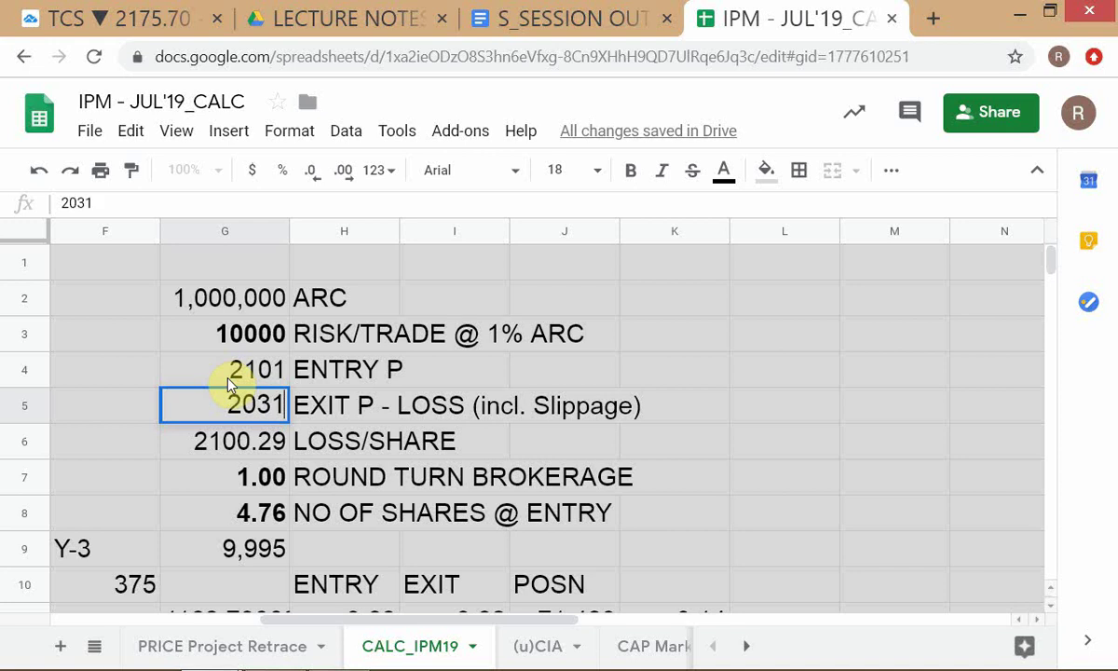
{"action": "key", "text": "BackSpace"}
{"action": "type", "text": "2"}
{"action": "key", "text": "Return"}
- Check the Interactive Brokers trading platform and the TCS chart in TradingView, and return to the CALC_IPM19 spreadsheet
{"action": "key", "text": "alt+Tab"}
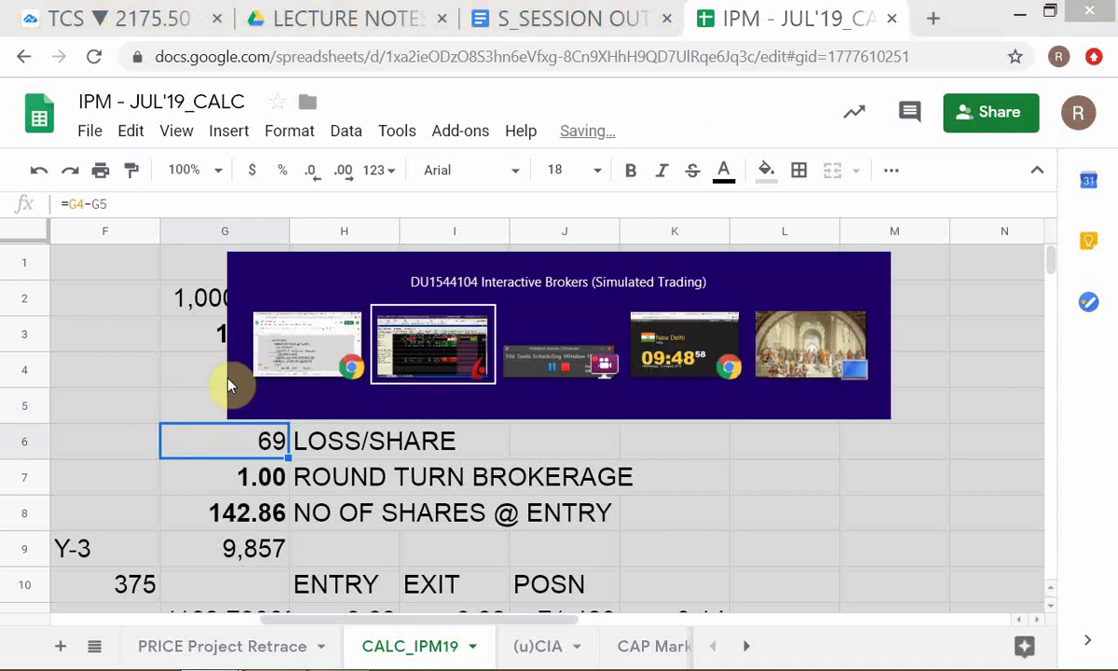
{"action": "key", "text": "alt+Tab"}
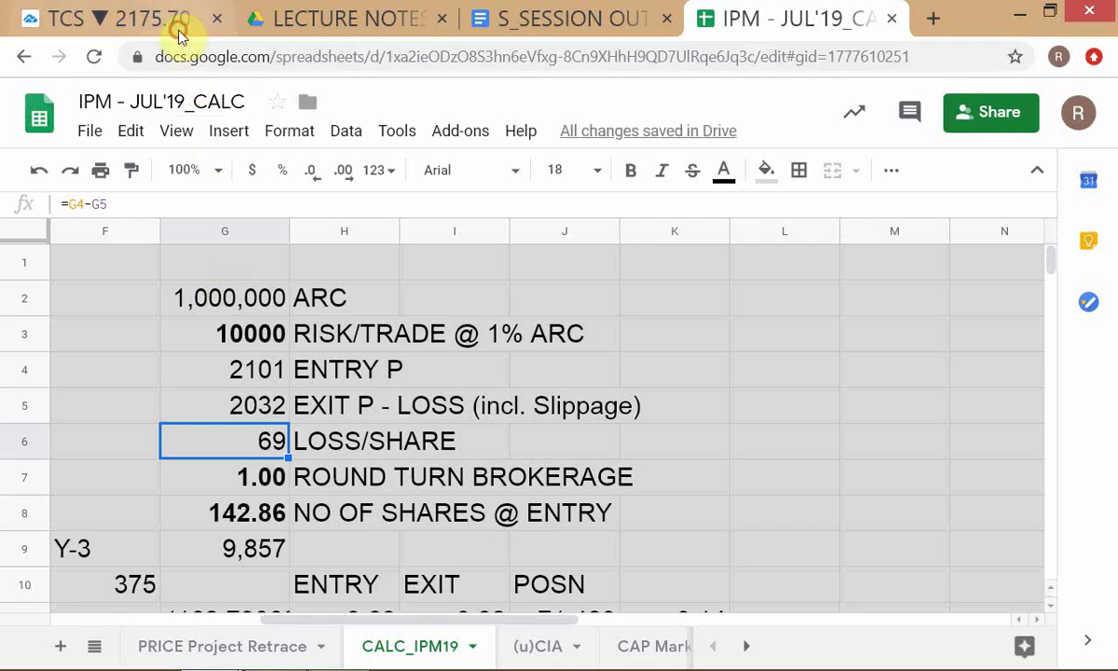
{"action": "left_click", "coordinate": [179, 34]}
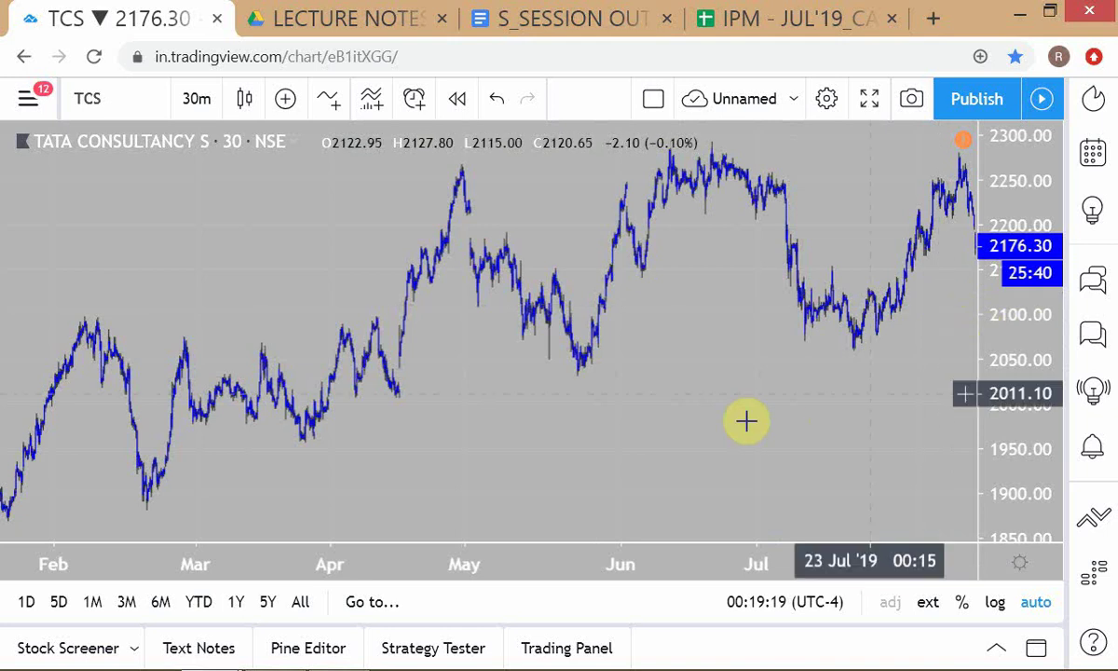
{"action": "key", "text": "alt+Tab"}
{"action": "key", "text": "alt+Tab"}
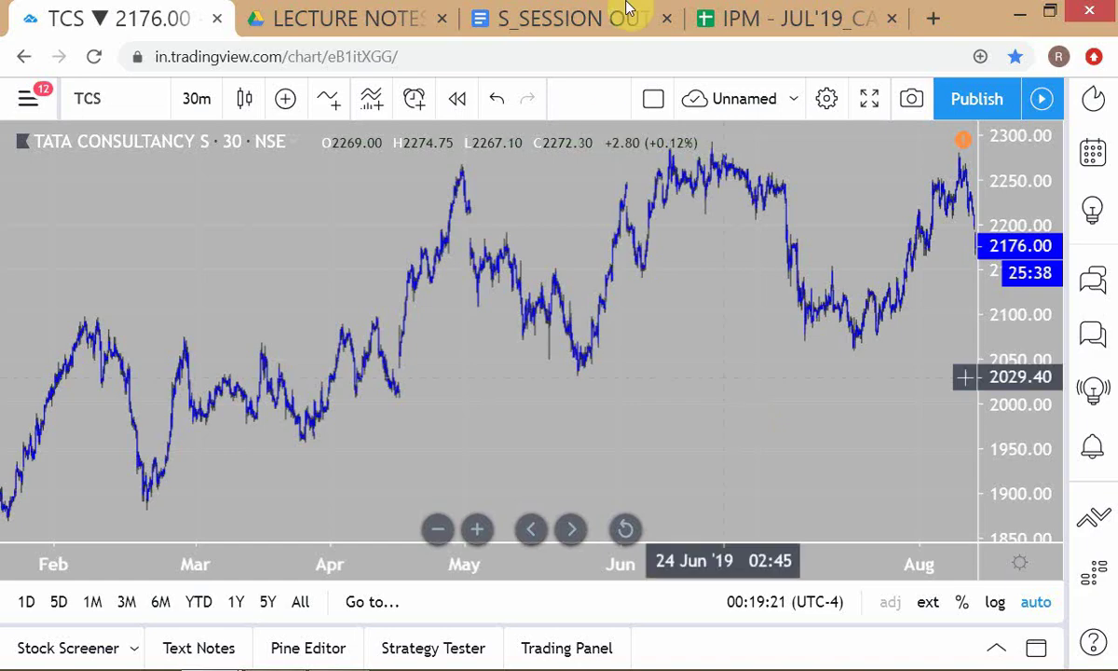
{"action": "left_click", "coordinate": [762, 20]}
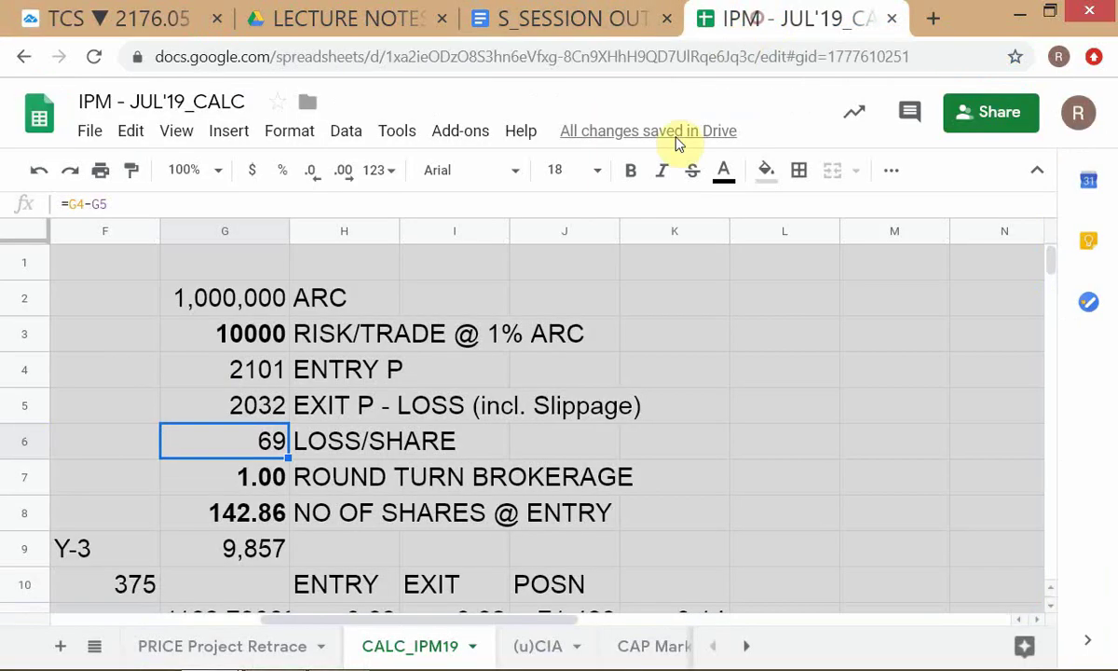
- Format the risk-per-trade value in G3 with a thousands separator and no decimal places
{"action": "left_click", "coordinate": [251, 332]}
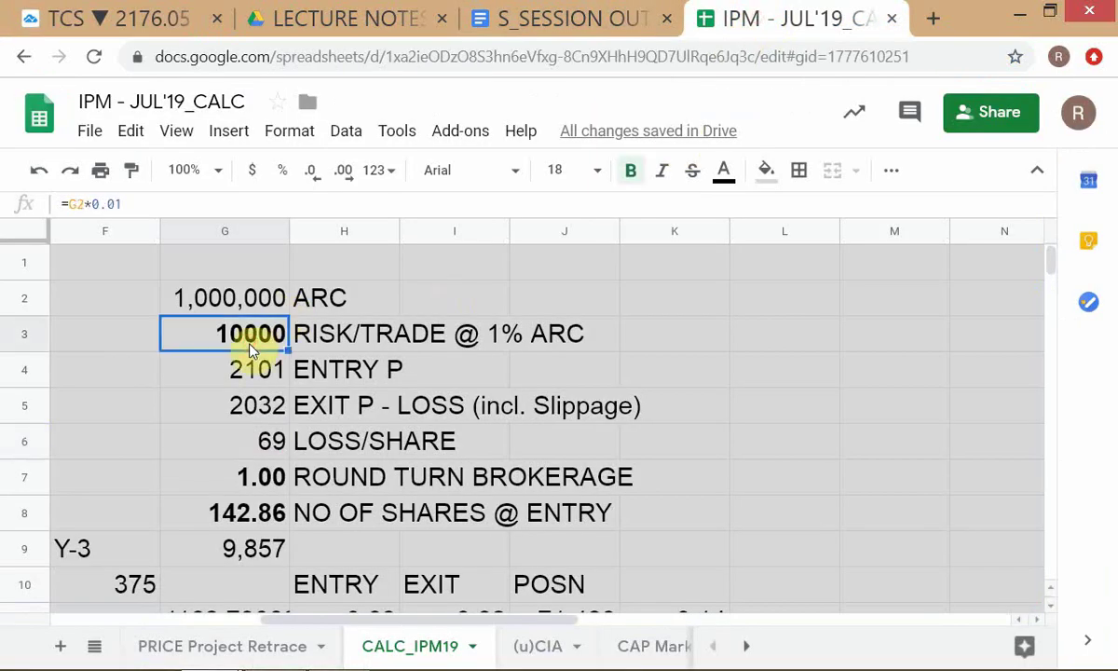
{"action": "left_click", "coordinate": [387, 170]}
{"action": "left_click", "coordinate": [421, 298]}
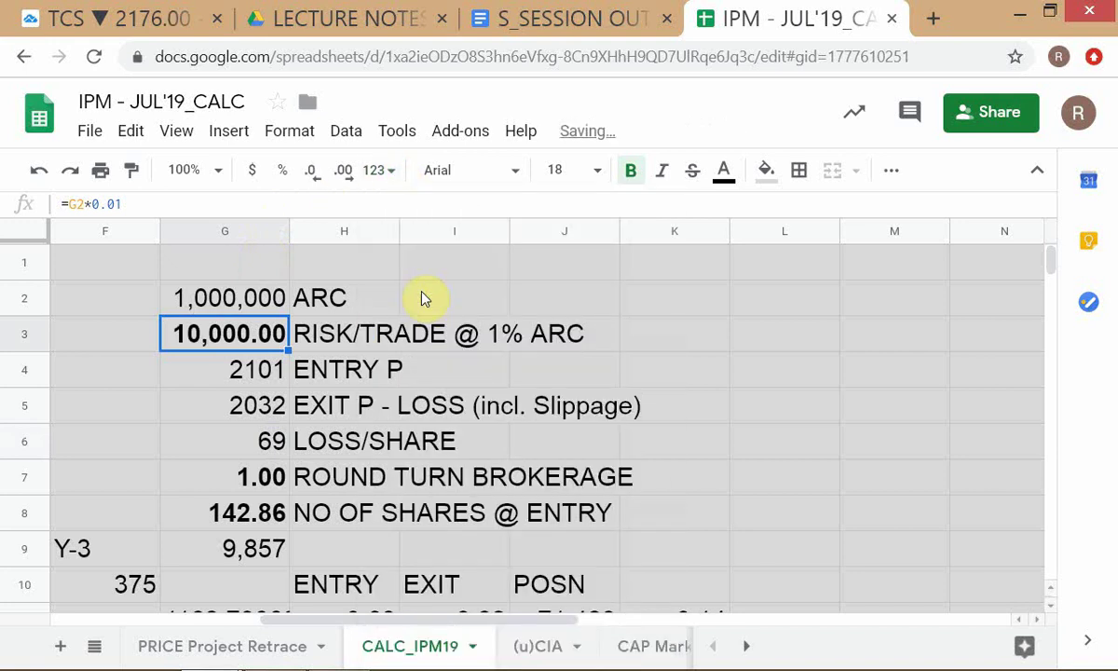
{"action": "left_click", "coordinate": [311, 175]}
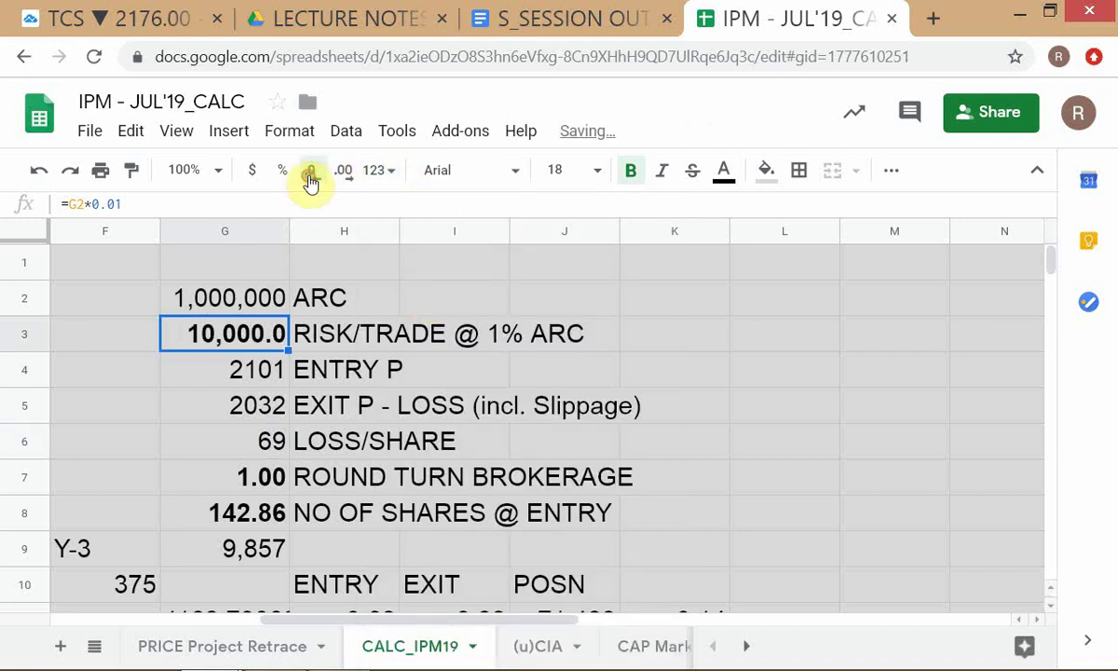
{"action": "left_click", "coordinate": [311, 175]}
{"action": "left_click", "coordinate": [652, 377]}
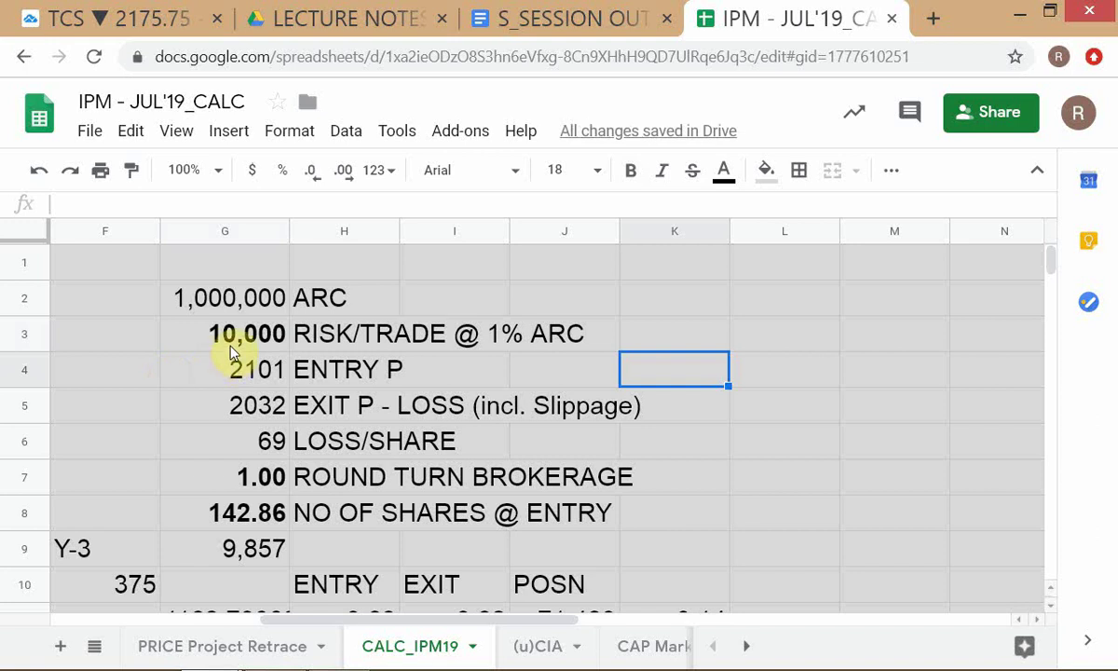
- Check the entry price in G4 against the TCS chart in TradingView, and return to the CALC_IPM19 spreadsheet
{"action": "left_click", "coordinate": [228, 381]}
{"action": "key", "text": "alt+Tab"}
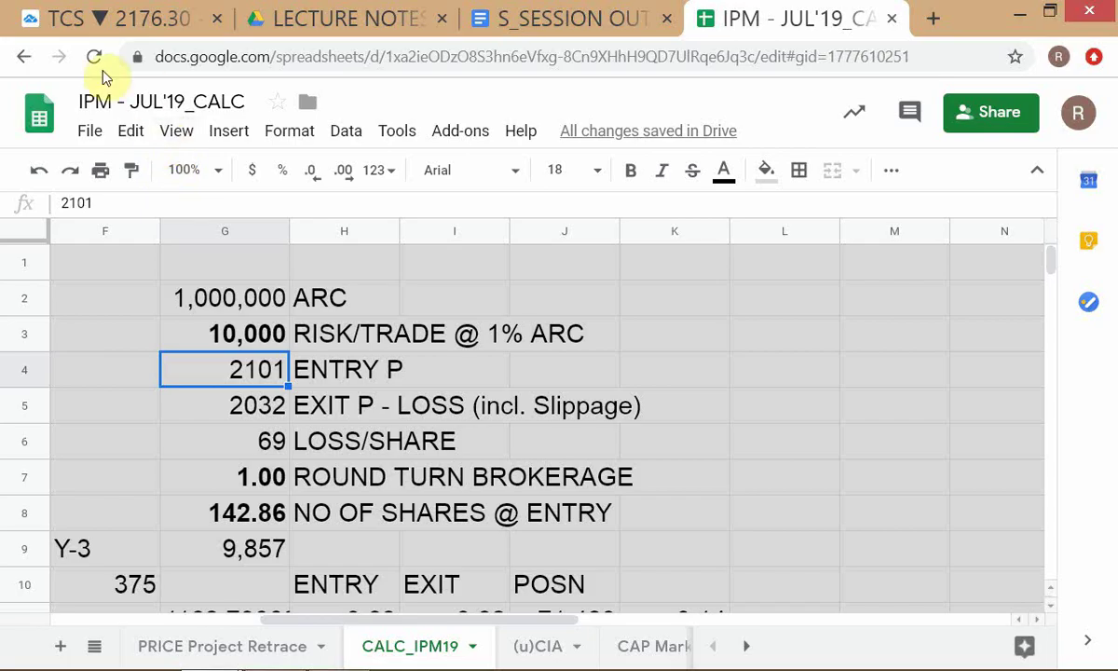
{"action": "left_click", "coordinate": [107, 38]}
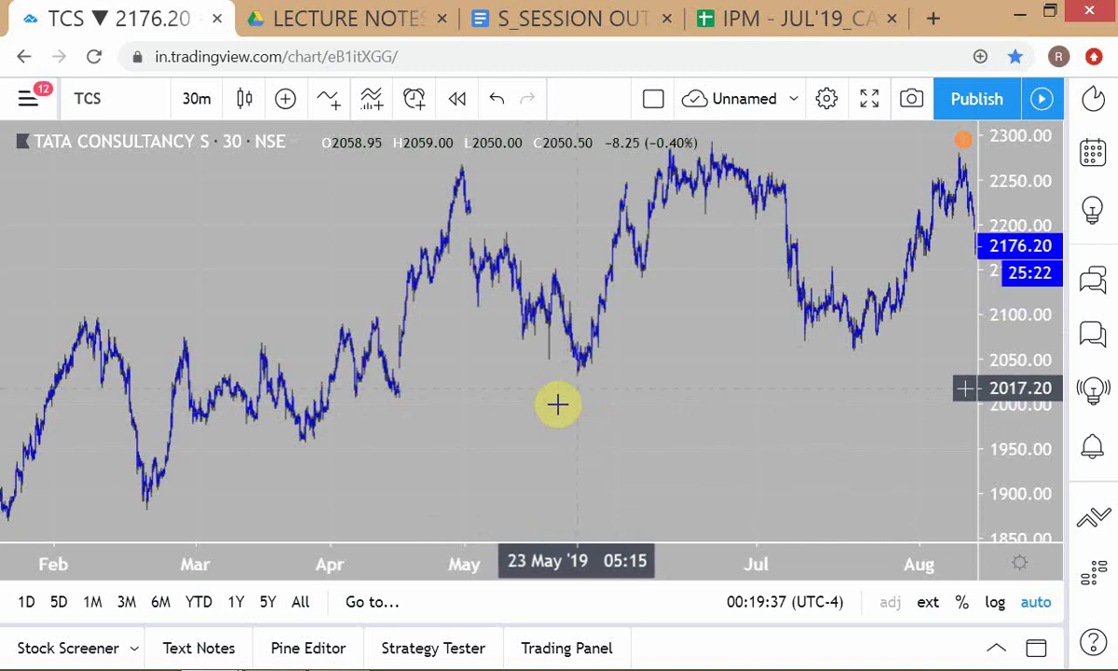
{"action": "key", "text": "alt+Tab"}
{"action": "key", "text": "alt+Tab"}
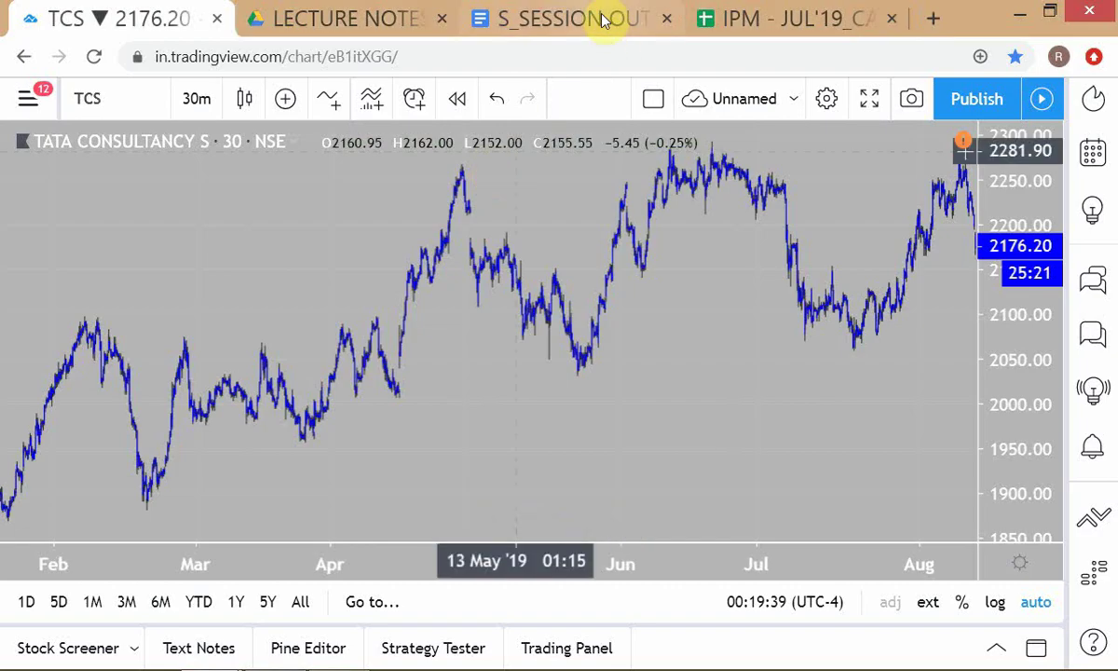
{"action": "left_click", "coordinate": [773, 19]}
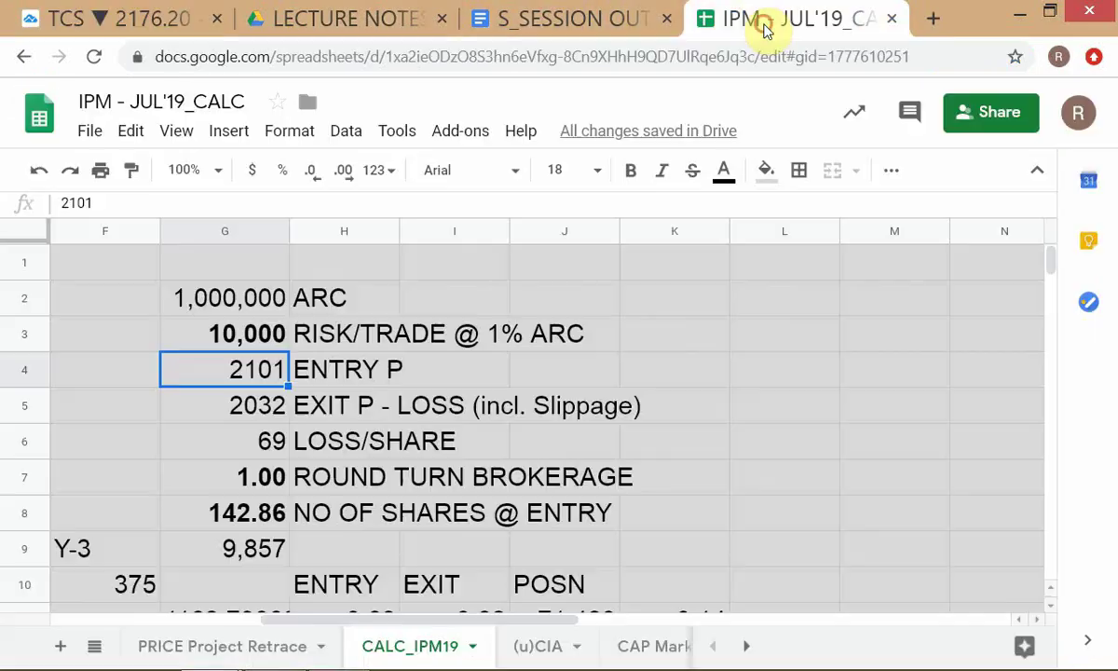
- Examine the loss-per-share formula in G6 and the round-turn brokerage value in G7
{"action": "left_click", "coordinate": [249, 451]}
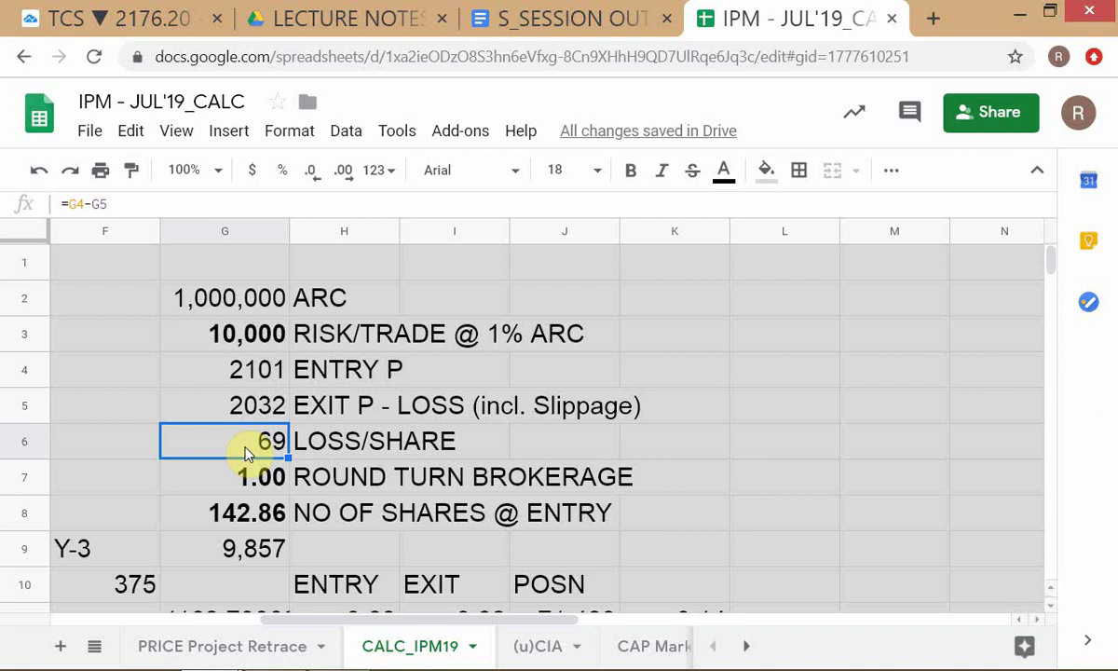
{"action": "double_click", "coordinate": [247, 449]}
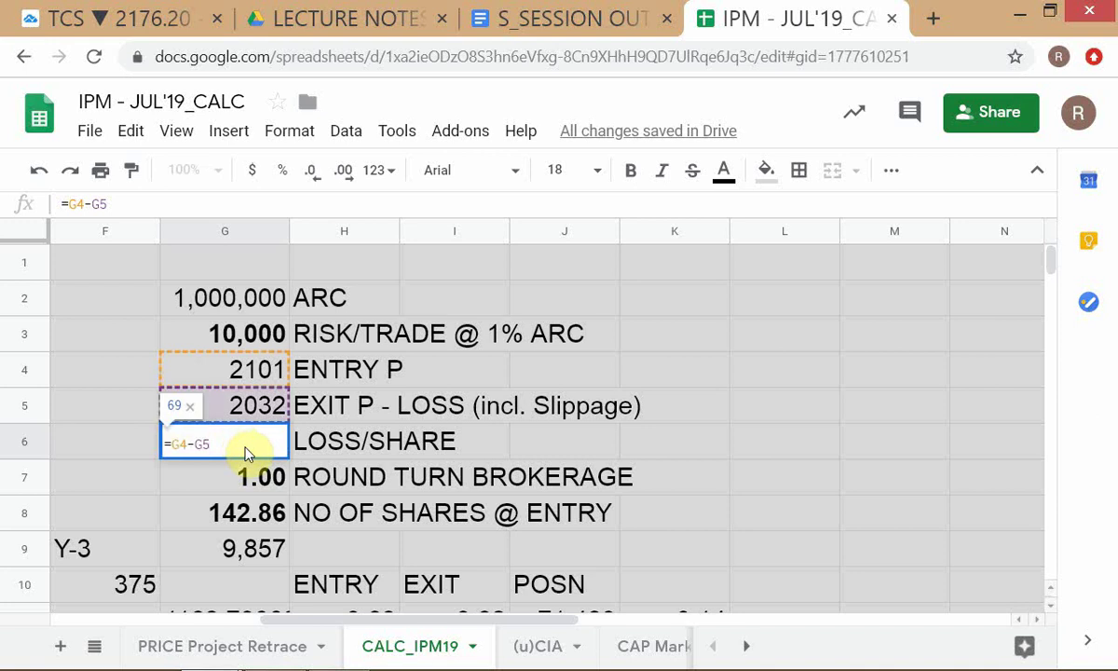
{"action": "key", "text": "Return"}
{"action": "left_click", "coordinate": [248, 450]}
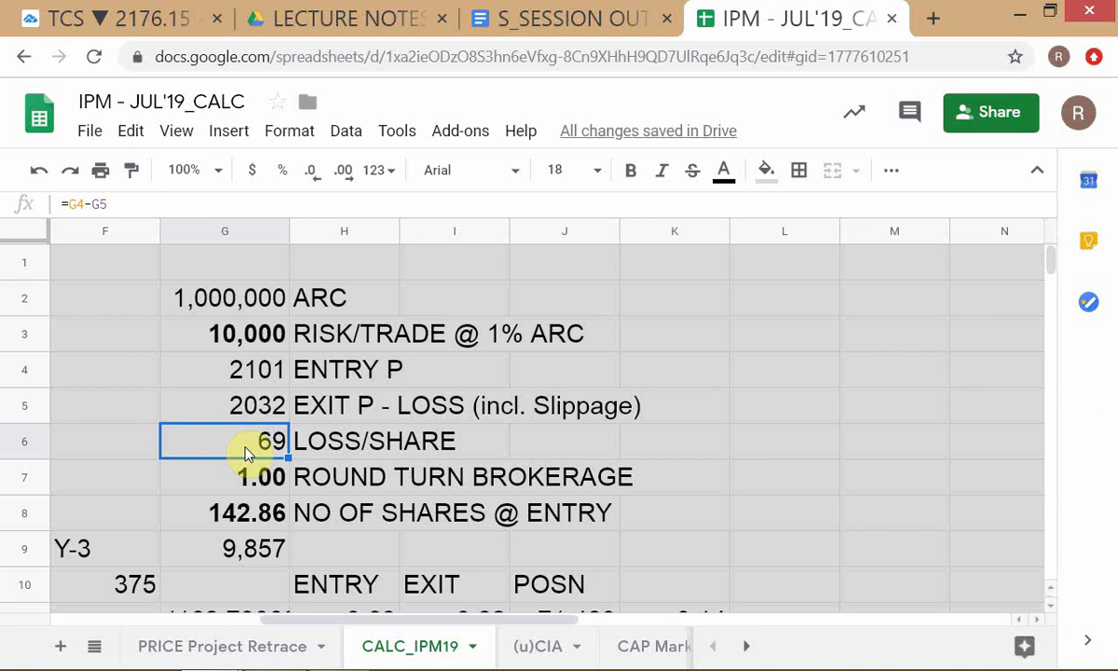
{"action": "key", "text": "Down"}
{"action": "left_click", "coordinate": [247, 452]}
{"action": "key", "text": "Down"}
{"action": "left_click", "coordinate": [247, 452]}
{"action": "key", "text": "Down"}
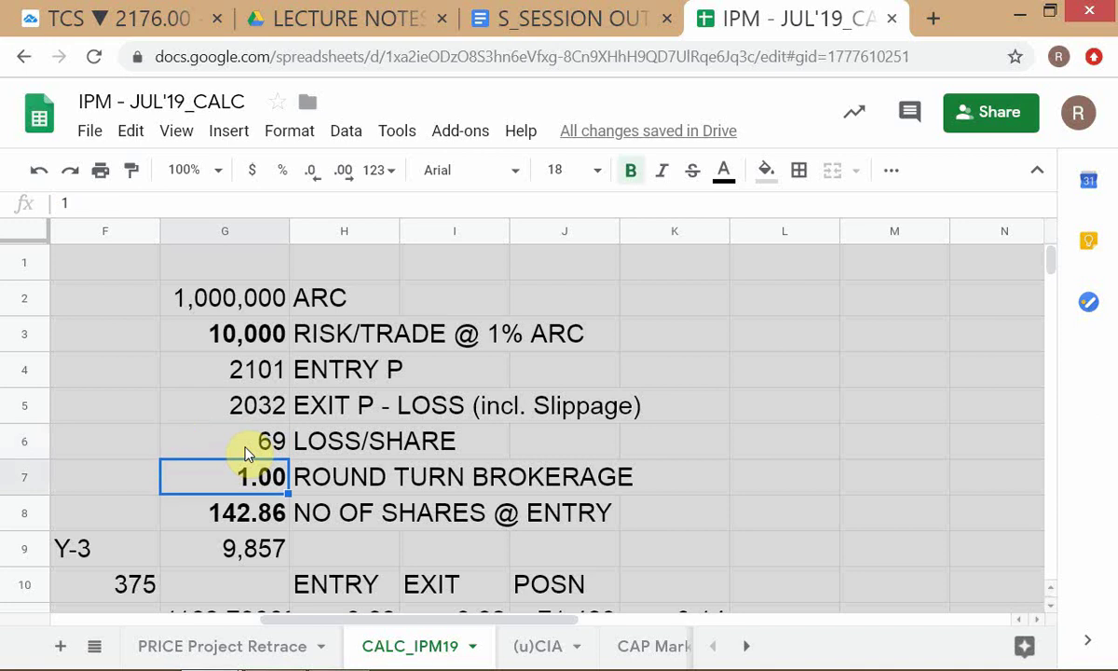
- Examine the number-of-shares formula in G8 and the risk, loss-per-share and brokerage cells it refers to
{"action": "key", "text": "Down"}
{"action": "key", "text": "Up"}
{"action": "key", "text": "Down"}
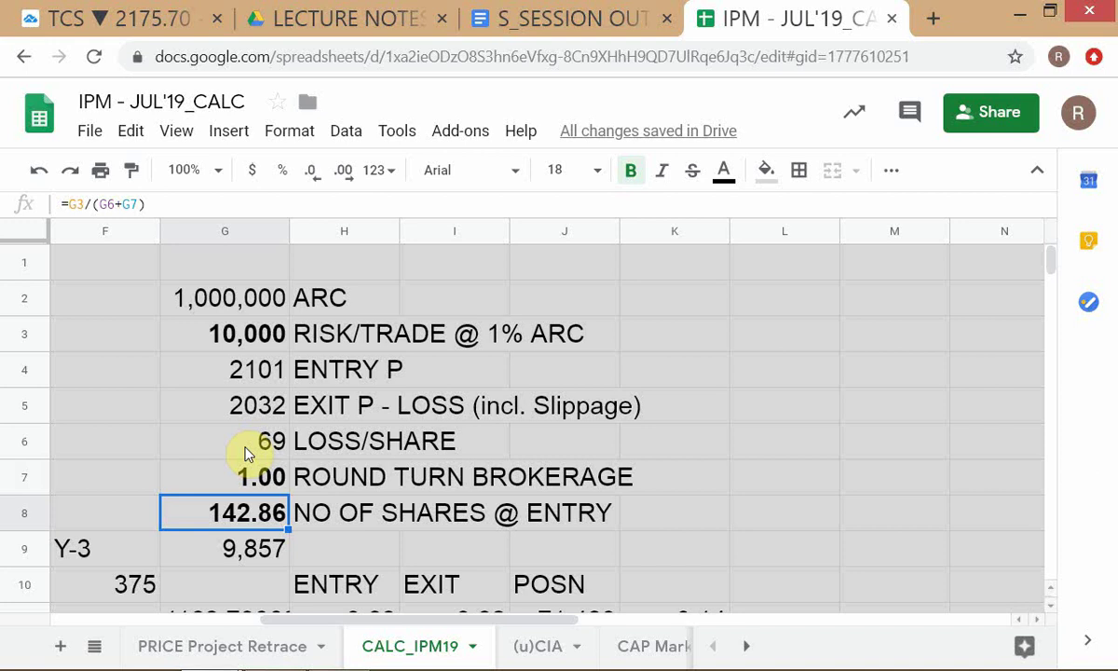
{"action": "key", "text": "F2"}
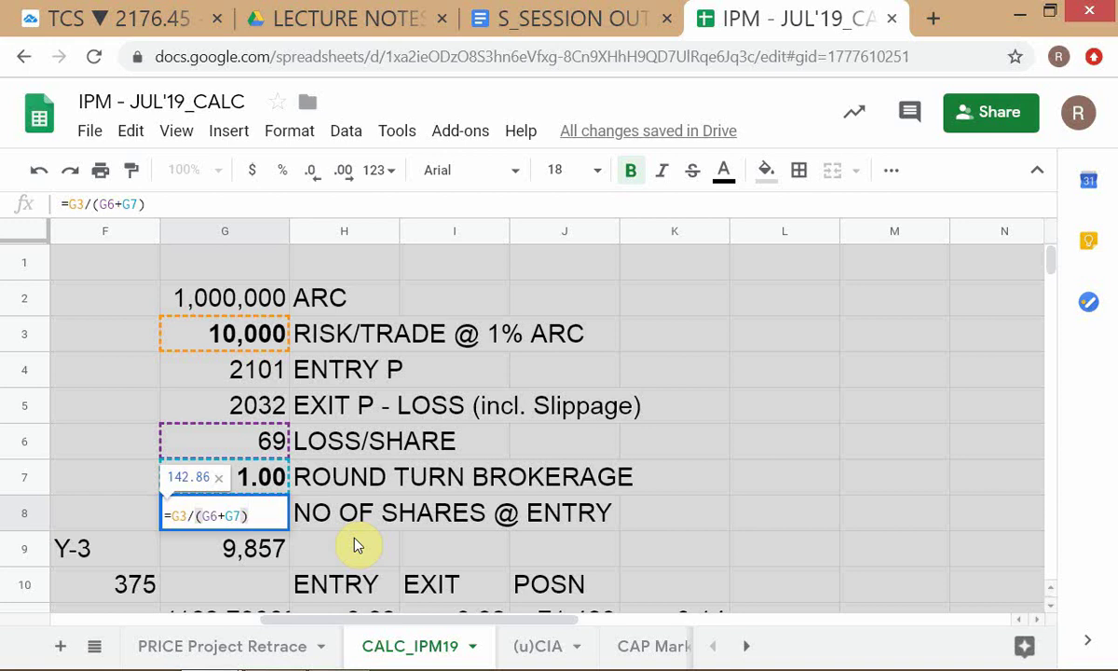
{"action": "key", "text": "Return"}
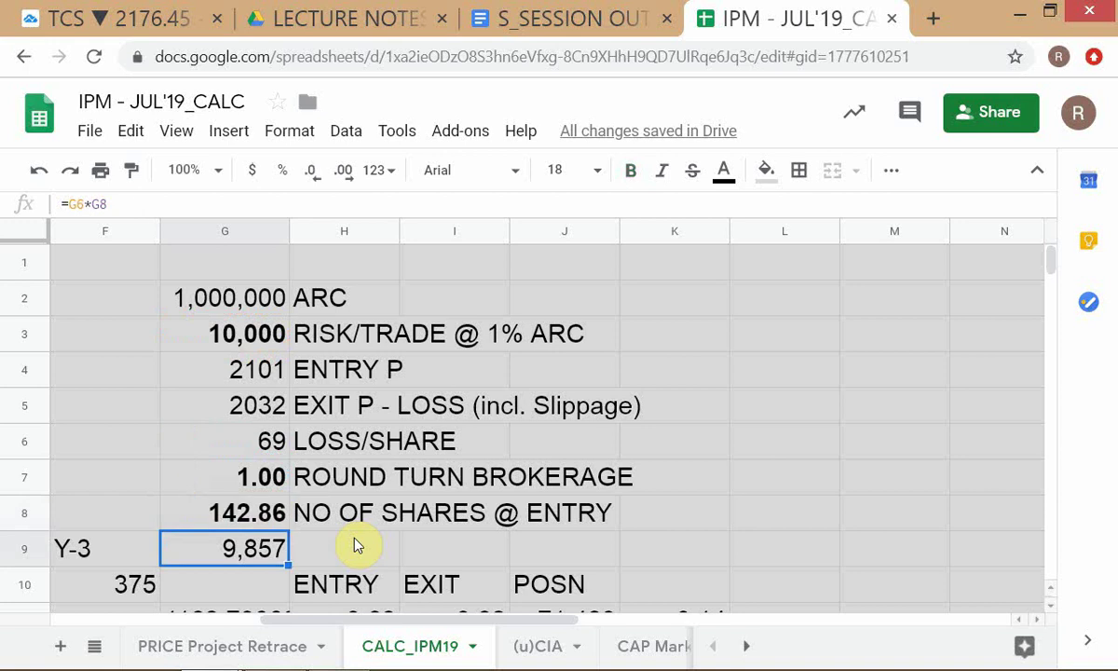
{"action": "left_click", "coordinate": [223, 522]}
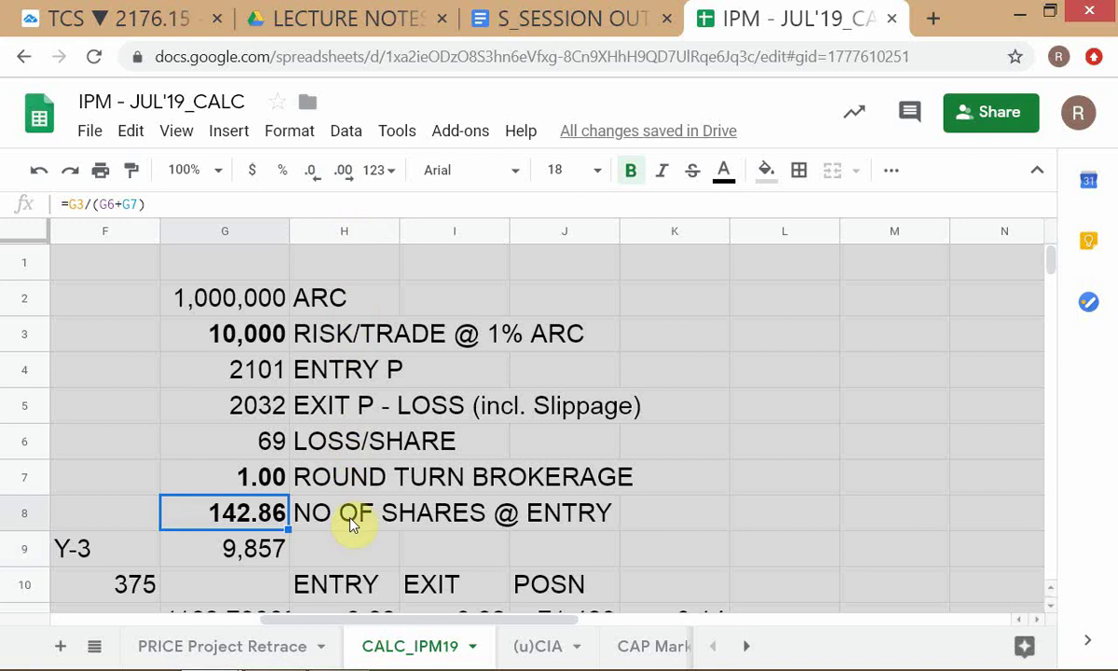
{"action": "key", "text": "F2"}
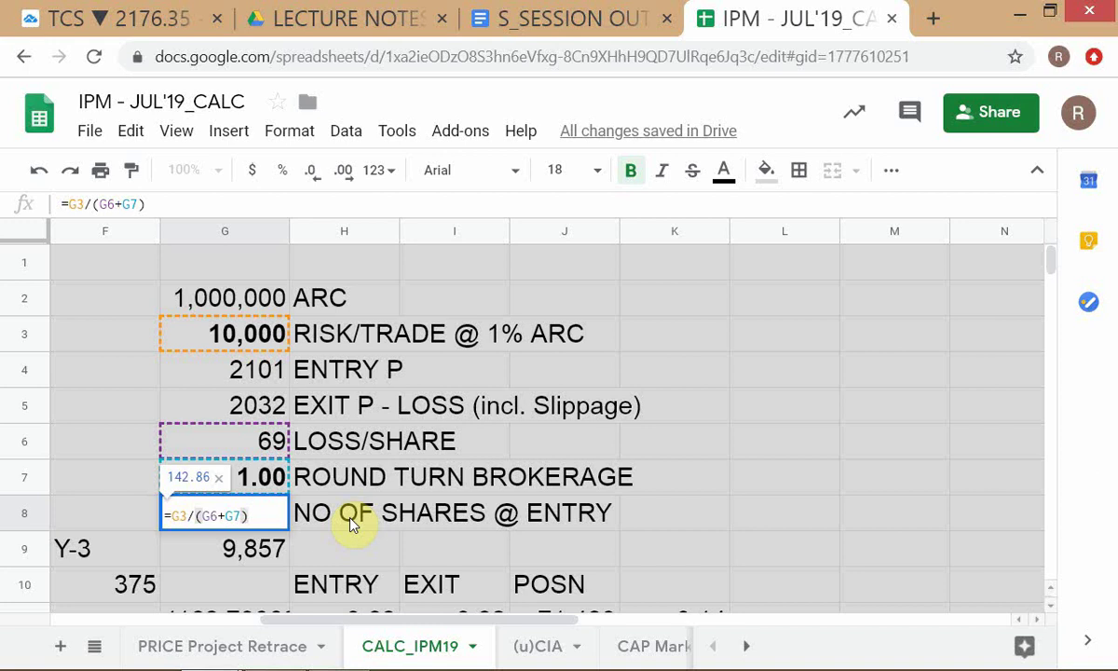
{"action": "key", "text": "Return"}
- Format the number of shares at entry in G8 to show no decimal places
{"action": "left_click", "coordinate": [269, 511]}
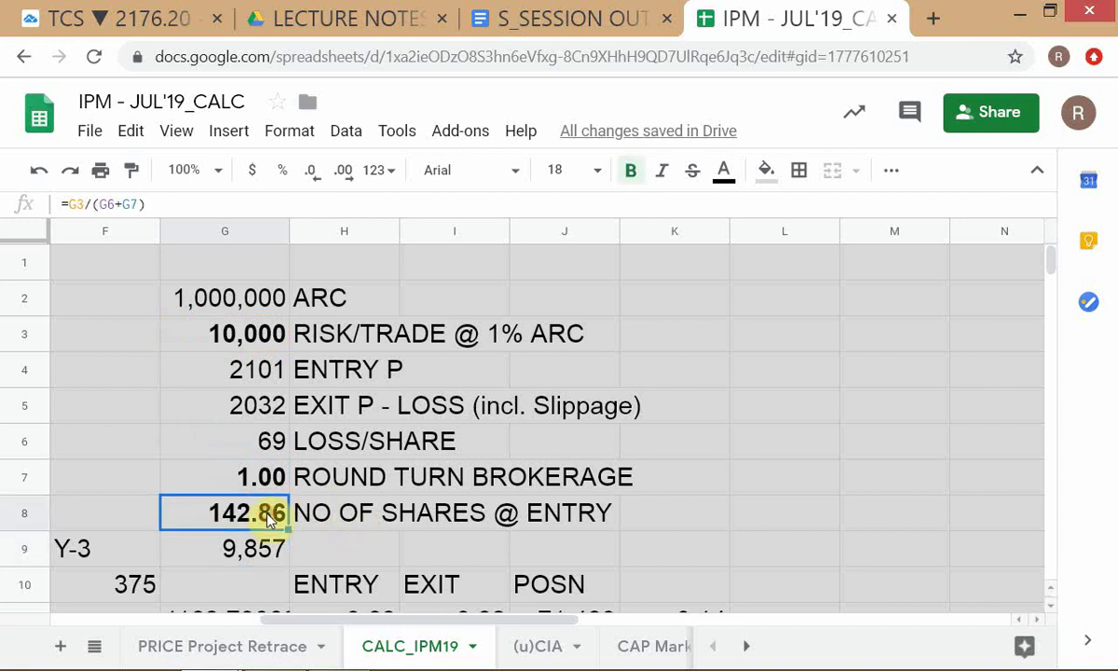
{"action": "left_click", "coordinate": [311, 174]}
{"action": "left_click", "coordinate": [312, 175]}
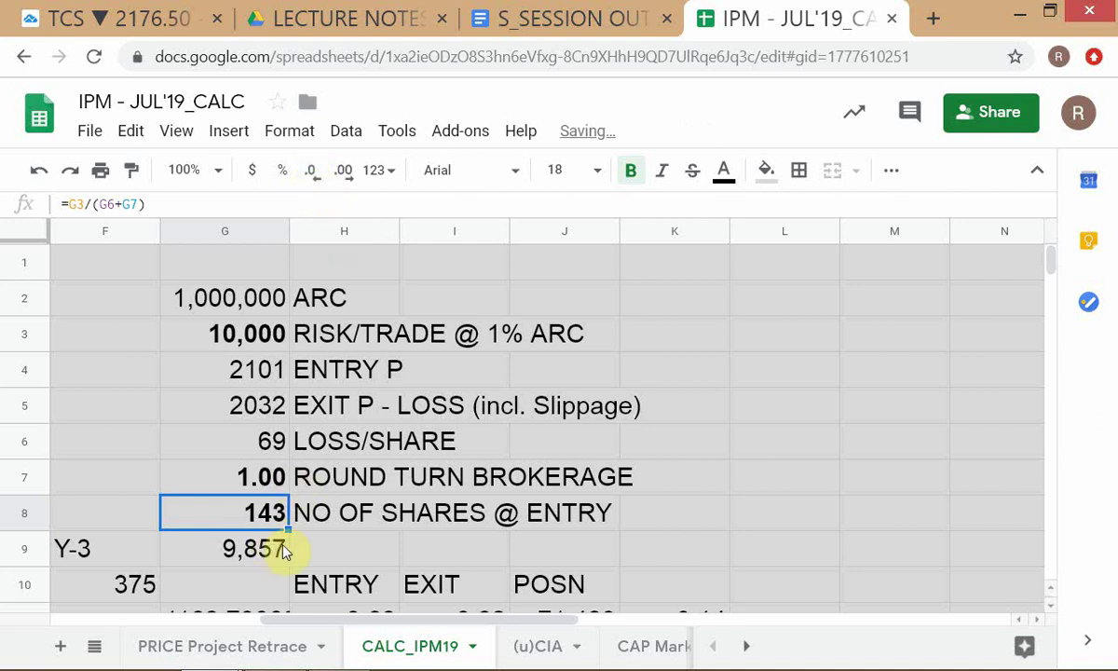
{"action": "left_click", "coordinate": [352, 547]}
{"action": "left_click", "coordinate": [212, 526]}
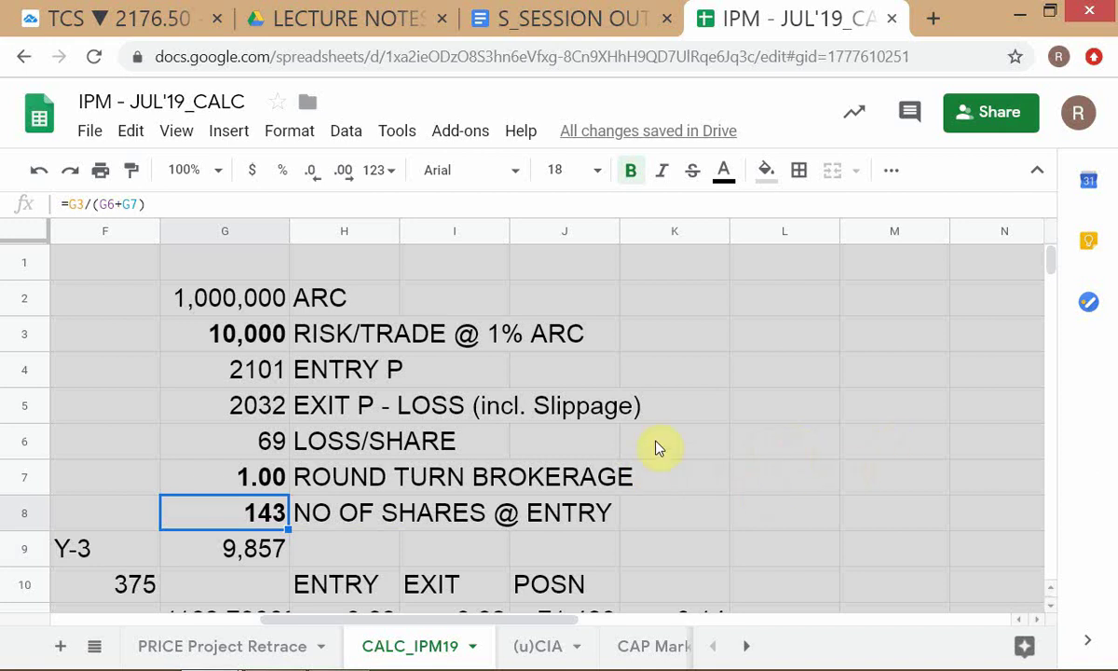
- Check the total risk in F7 with the formula =G8*70, and clear the cell
{"action": "left_click", "coordinate": [135, 479]}
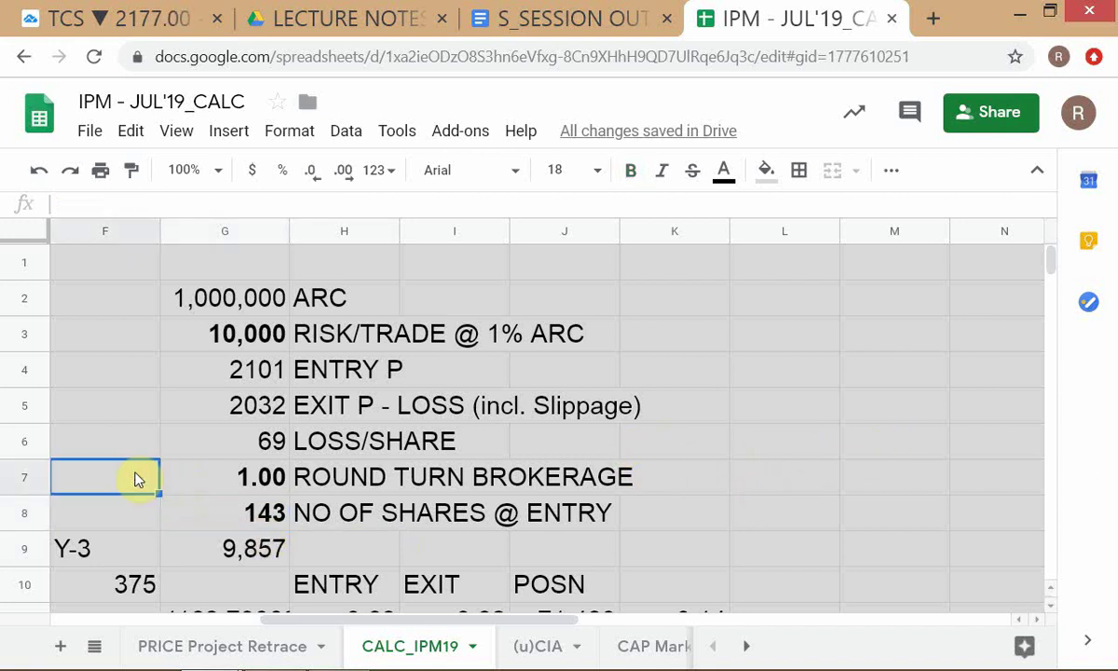
{"action": "type", "text": "="}
{"action": "left_click", "coordinate": [214, 515]}
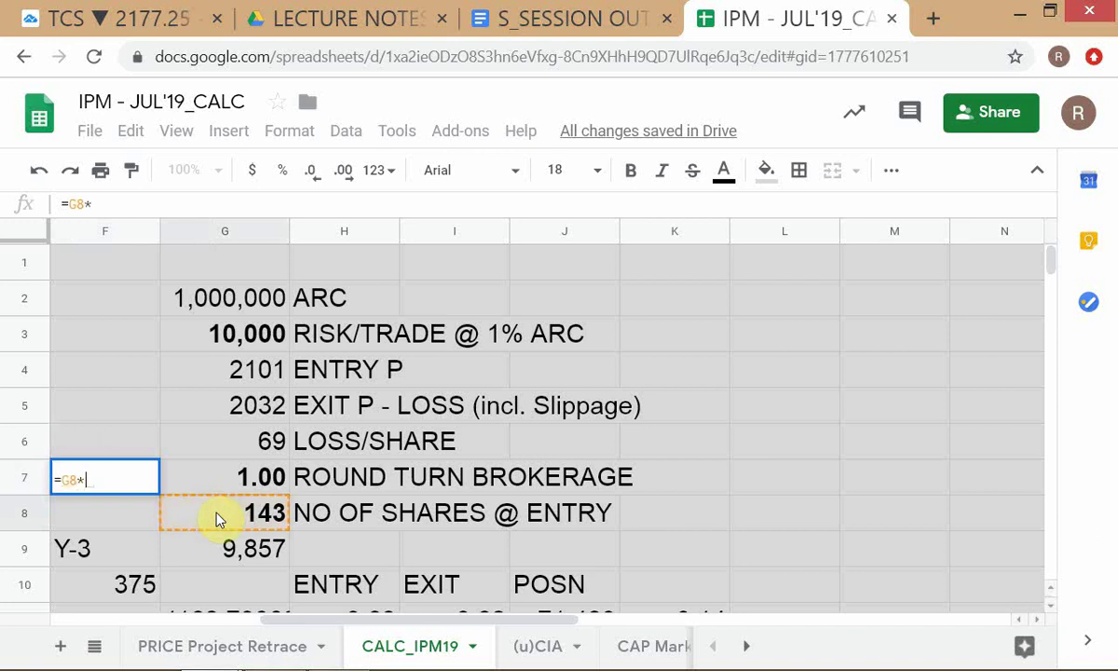
{"action": "type", "text": "*70"}
{"action": "key", "text": "Return"}
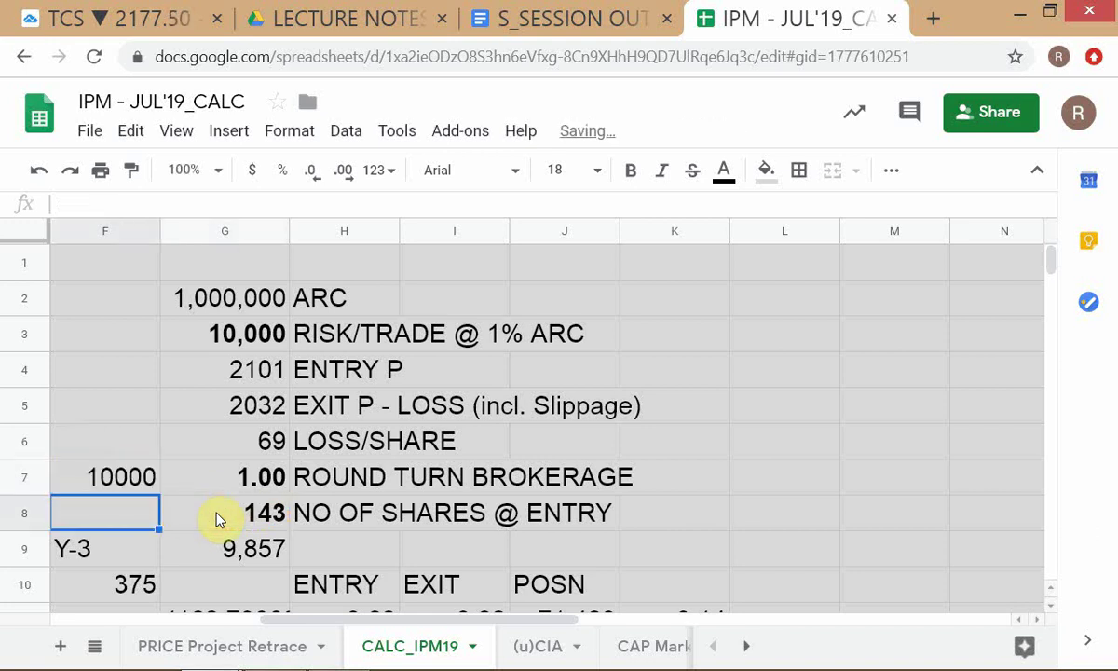
{"action": "left_click", "coordinate": [141, 477]}
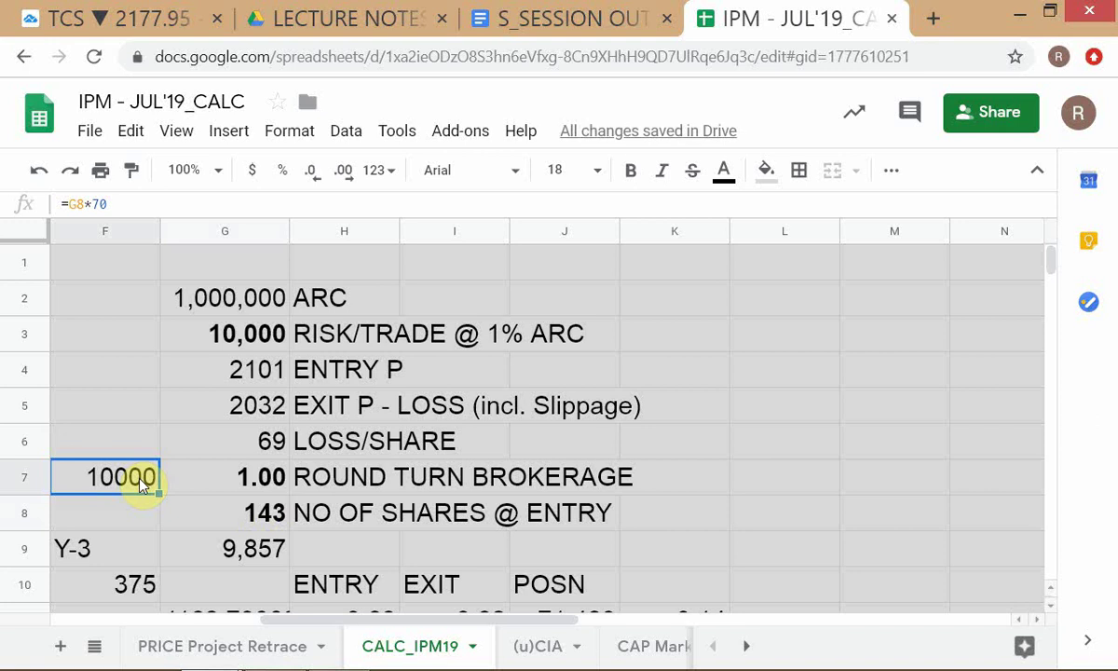
{"action": "key", "text": "Delete"}
{"action": "left_click", "coordinate": [244, 516]}
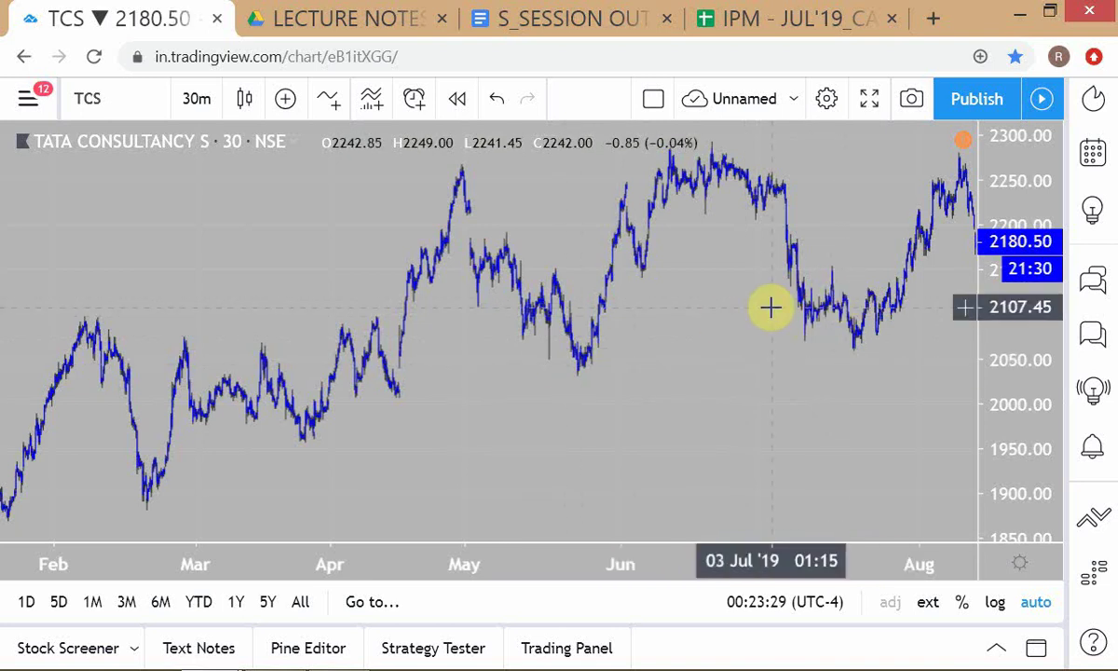
- Review the TCS position and its sell stop order in Interactive Brokers, and return to the TCS chart in TradingView
{"action": "key", "text": "alt+Tab"}
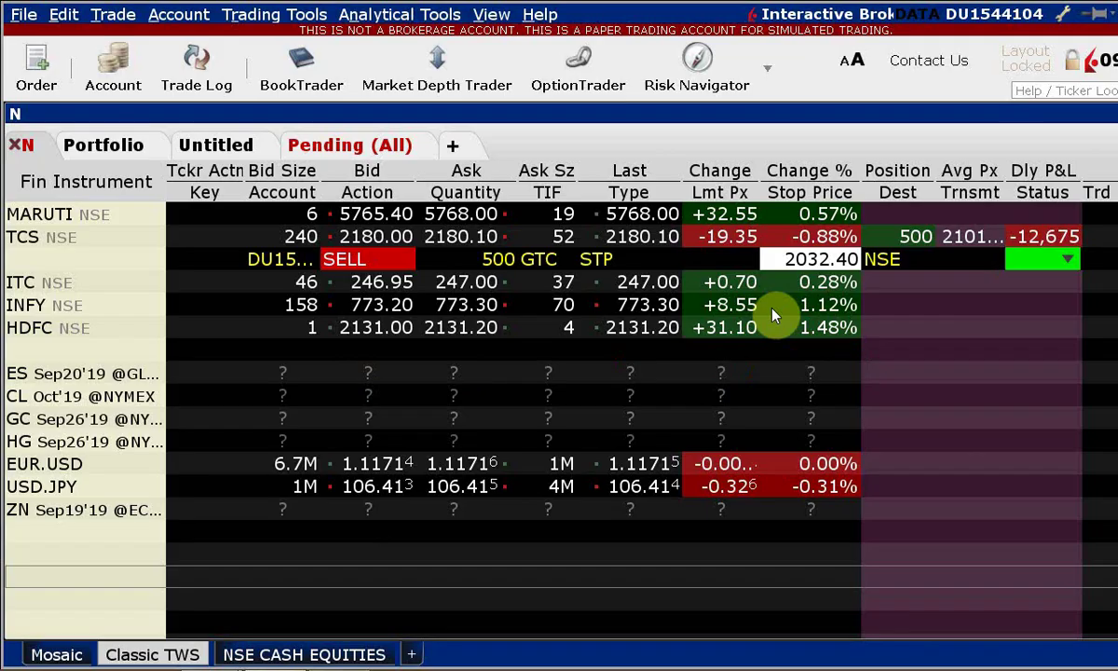
{"action": "key", "text": "alt+Tab"}
{"action": "key", "text": "alt+Tab"}
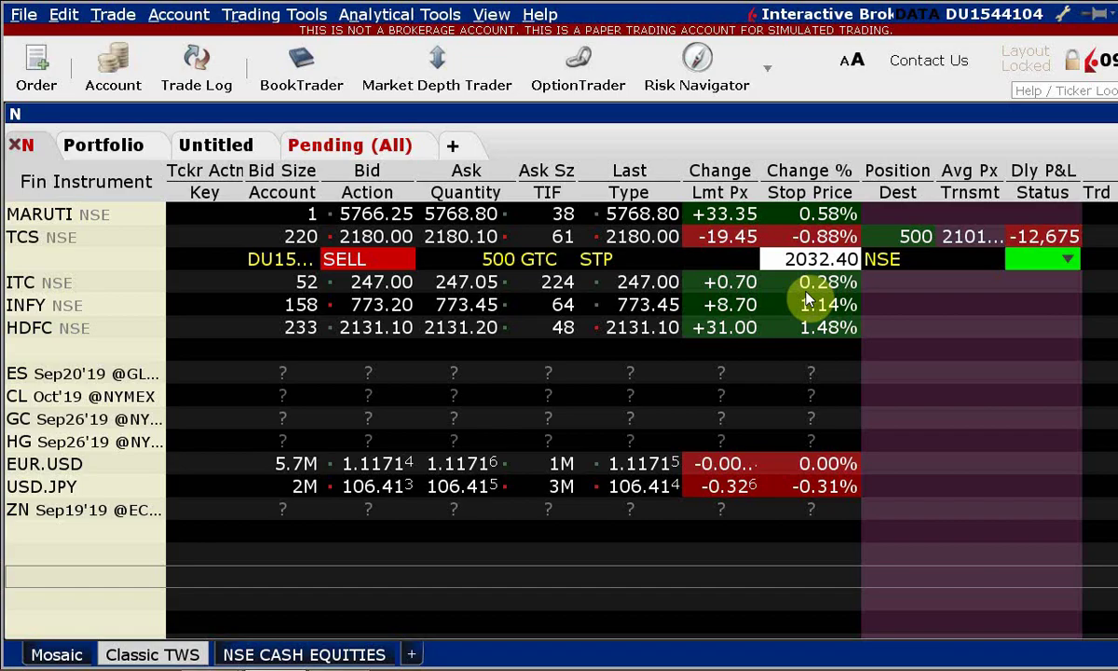
{"action": "key", "text": "alt+Tab"}
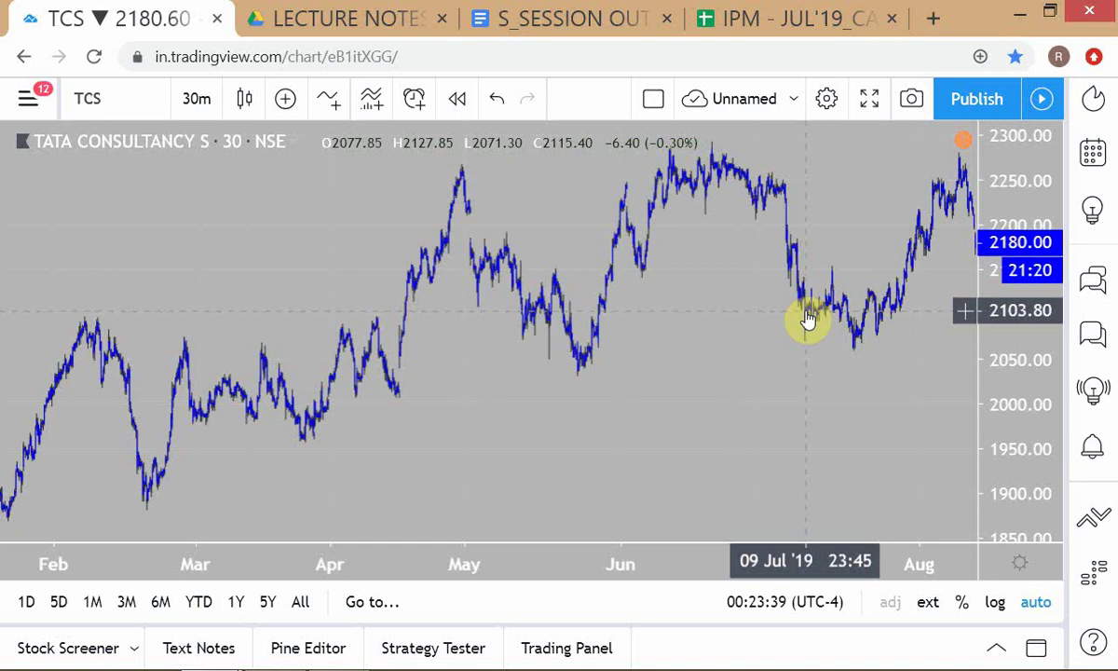
- Return to the IPM - JUL'19_CALC spreadsheet, place its tab directly after the TCS chart, and select the risk-per-trade cell G3
{"action": "left_click", "coordinate": [804, 26]}
{"action": "left_click_drag", "start_coordinate": [566, 26], "coordinate": [400, 19]}
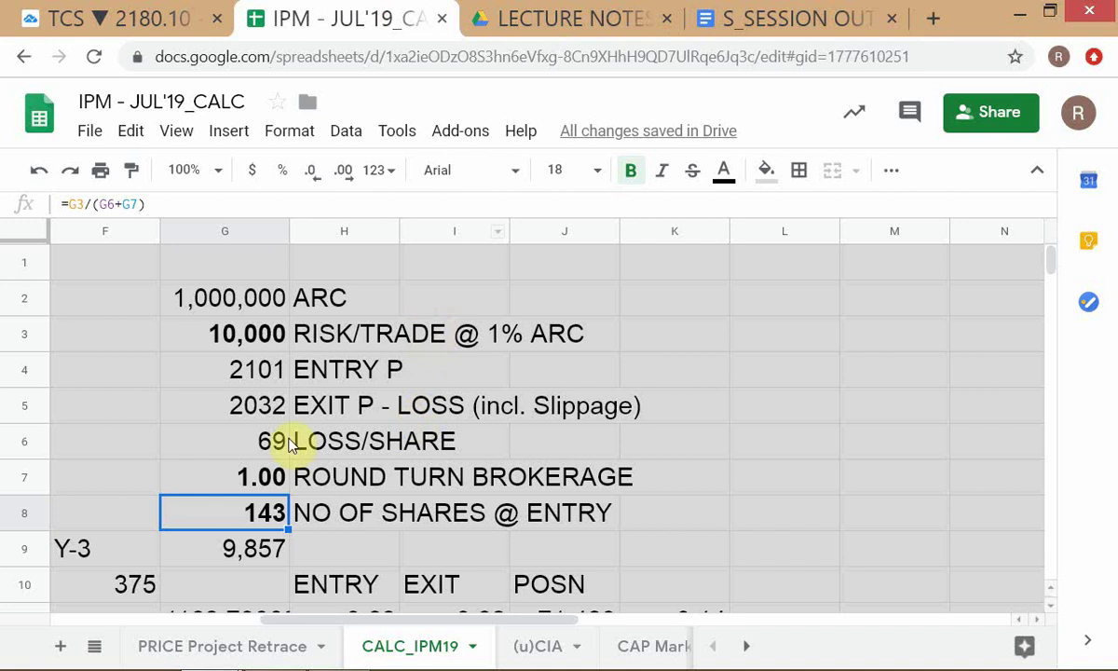
{"action": "left_click", "coordinate": [201, 330]}
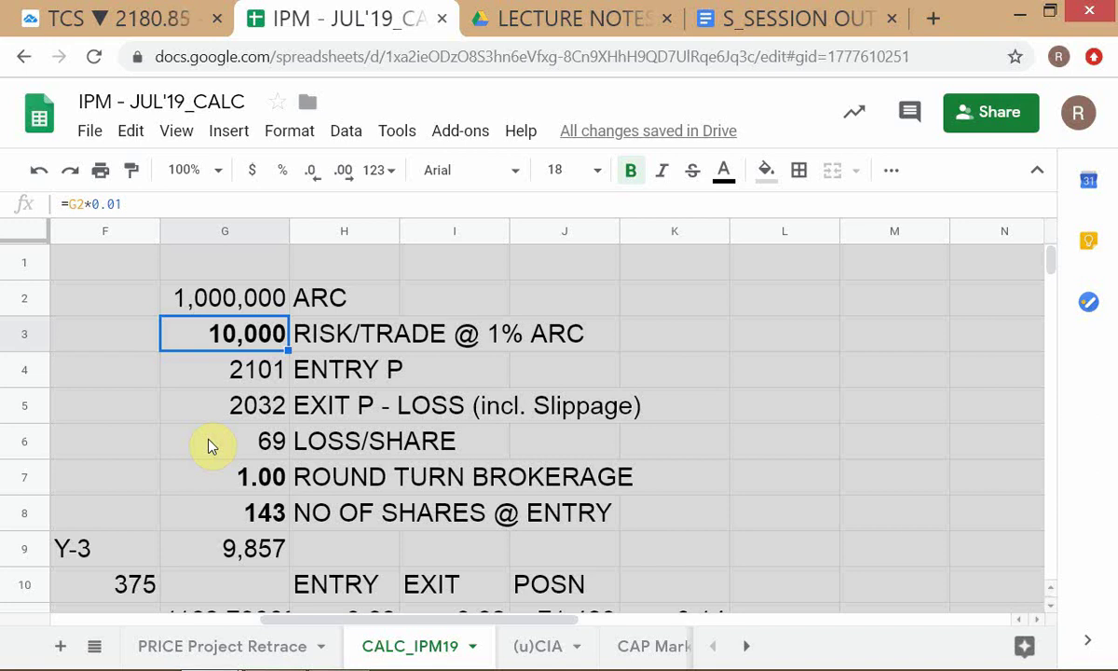
- Compare the TCS chart in TradingView with the position-size calculation, and check the TCS position in Interactive Brokers
{"action": "left_click", "coordinate": [108, 26]}
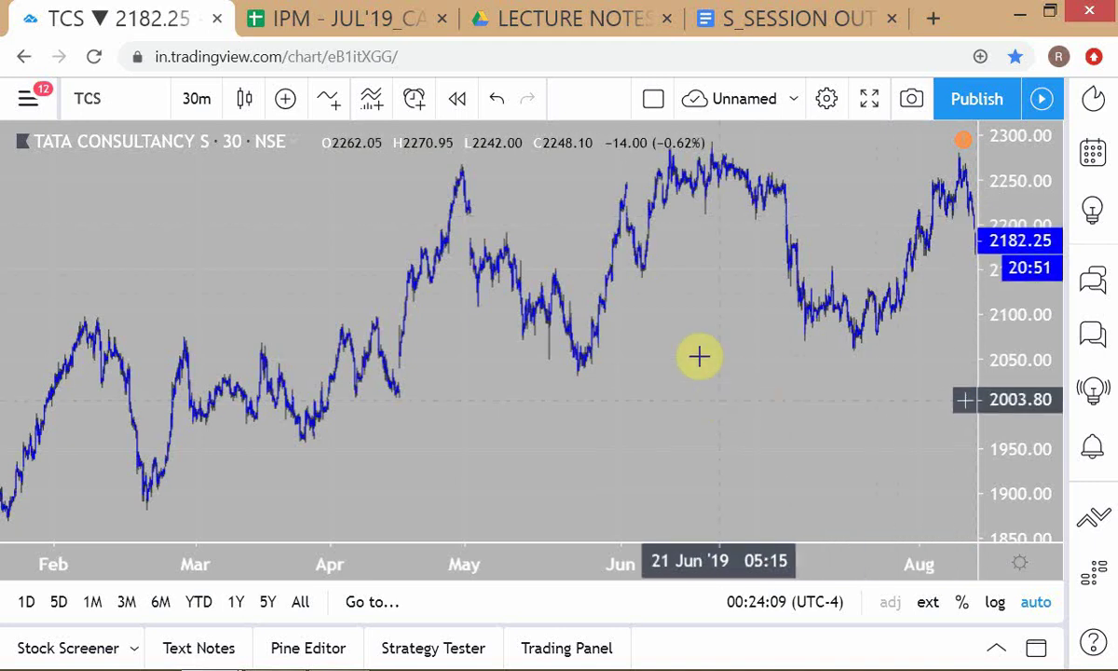
{"action": "key", "text": "ctrl+Tab"}
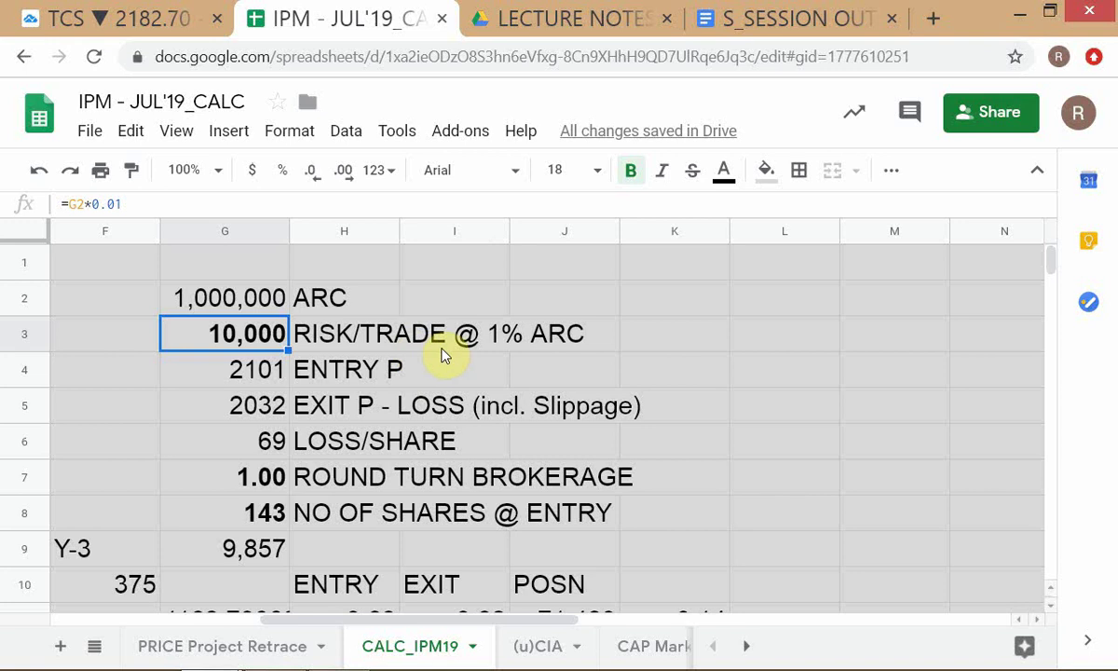
{"action": "key", "text": "ctrl+shift+Tab"}
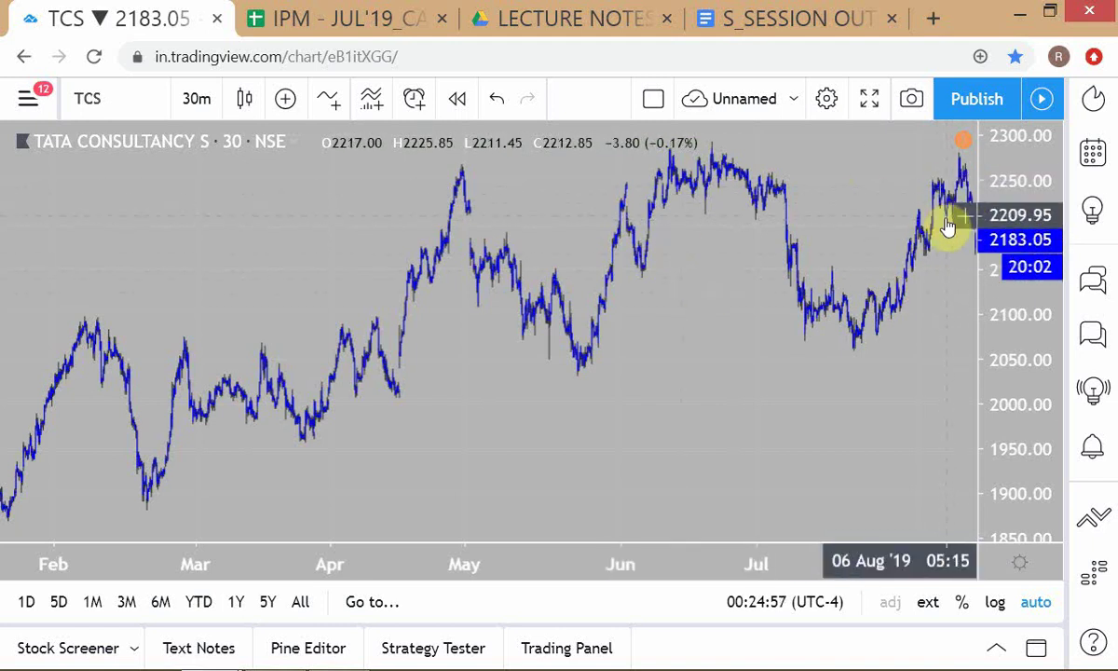
{"action": "key", "text": "ctrl+Tab"}
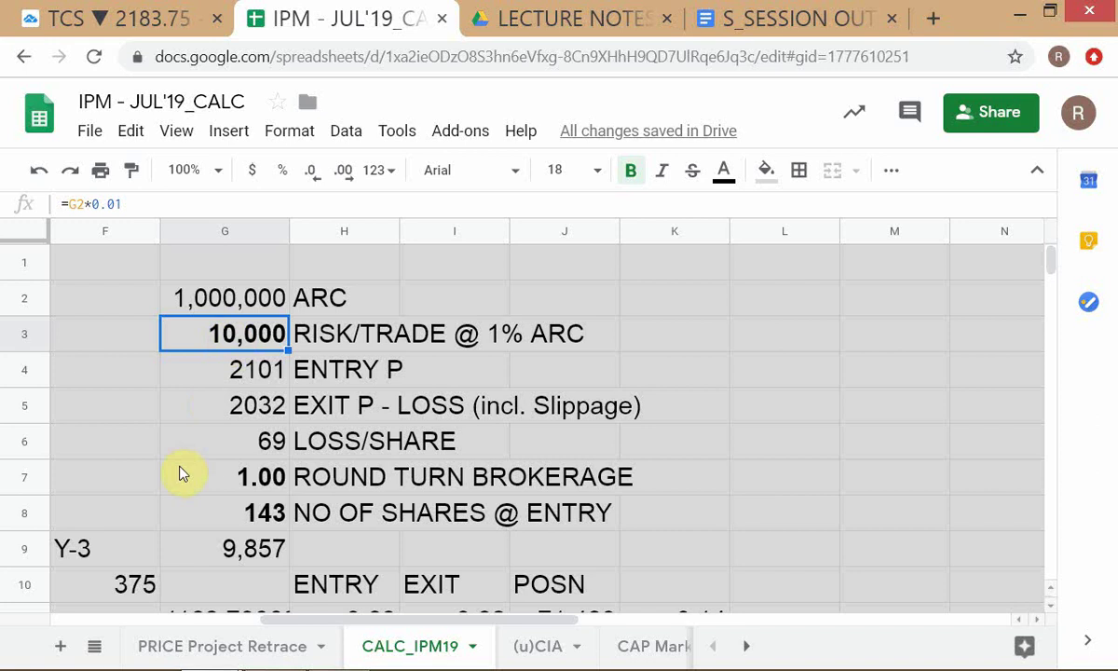
{"action": "key", "text": "alt+Tab"}
{"action": "key", "text": "alt+Tab"}
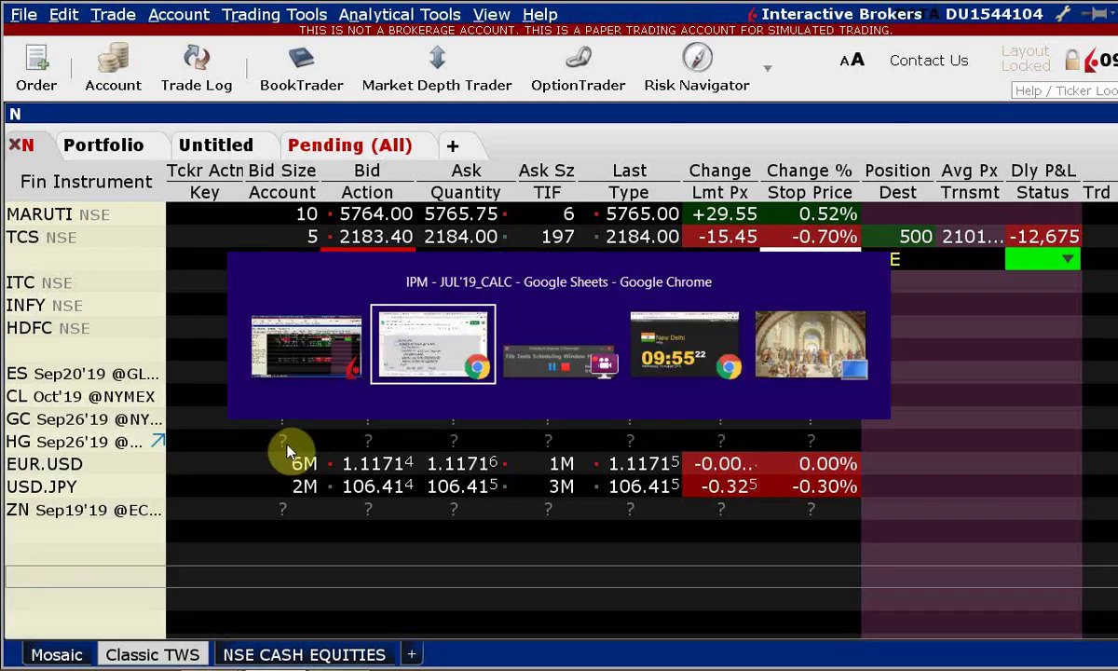
- Check the TCS chart, return to the IPM - JUL'19_CALC spreadsheet, and set the entry price in G4 to 2230 and exit price in G5 to 2207
{"action": "key", "text": "ctrl+shift+Tab"}
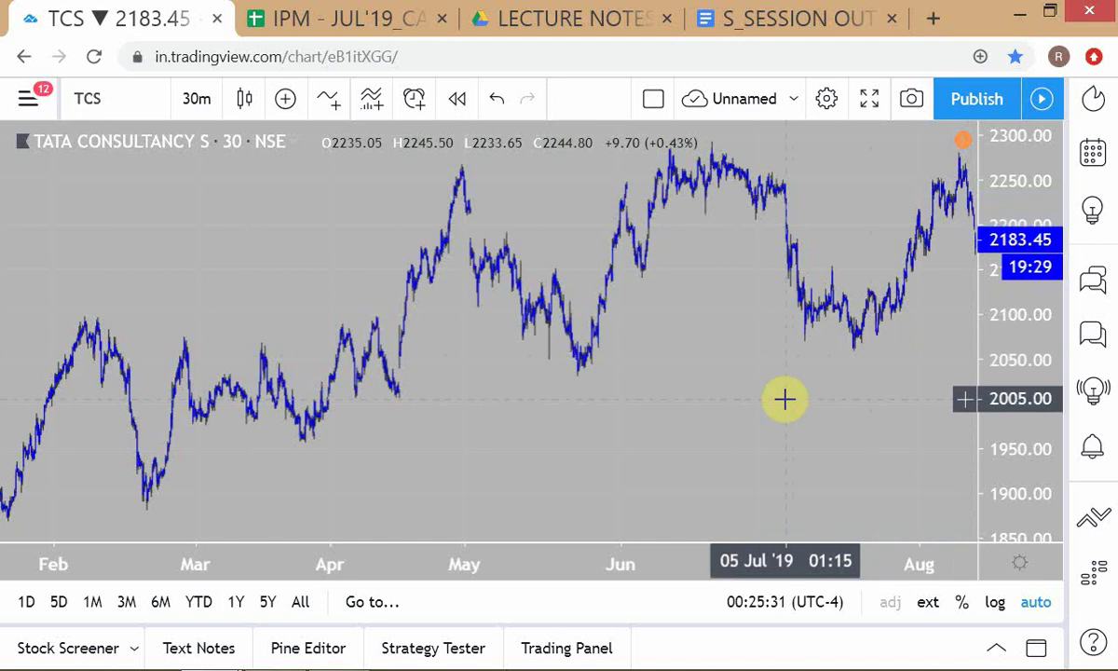
{"action": "key", "text": "alt+Tab"}
{"action": "key", "text": "alt+Tab"}
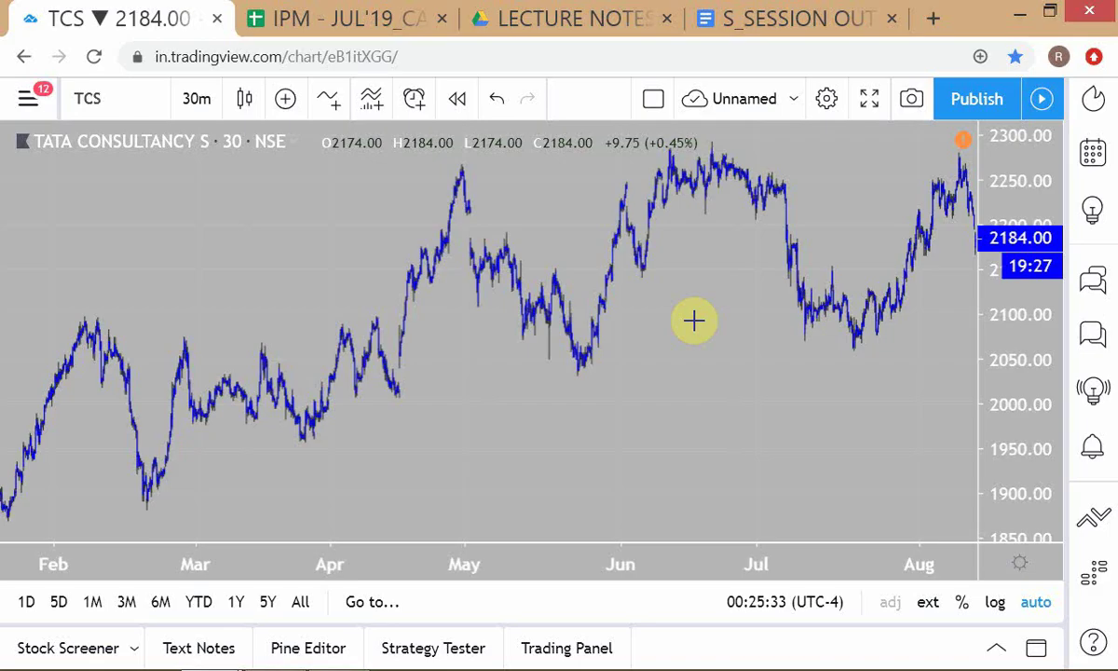
{"action": "left_click", "coordinate": [342, 20]}
{"action": "left_click", "coordinate": [199, 379]}
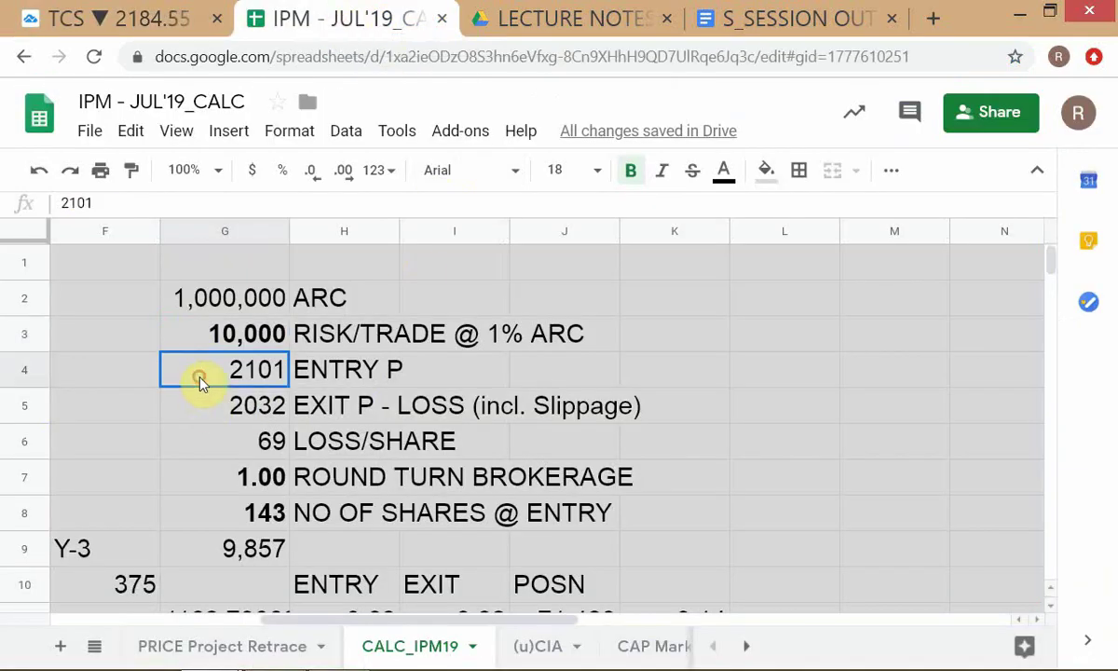
{"action": "type", "text": "2230"}
{"action": "key", "text": "Return"}
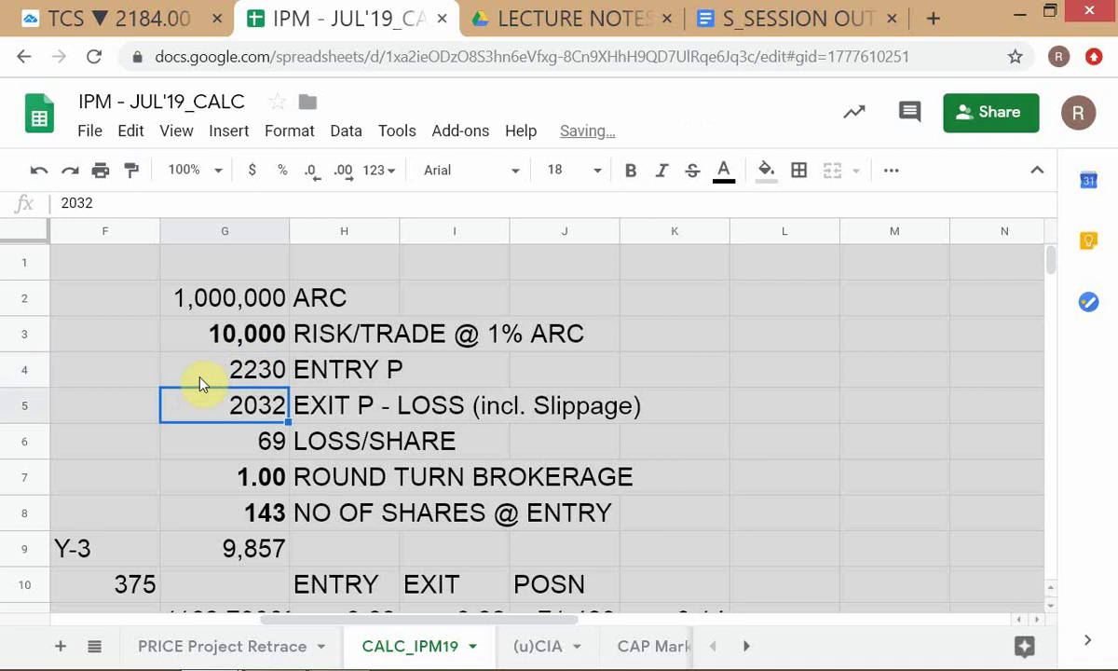
{"action": "type", "text": "2207"}
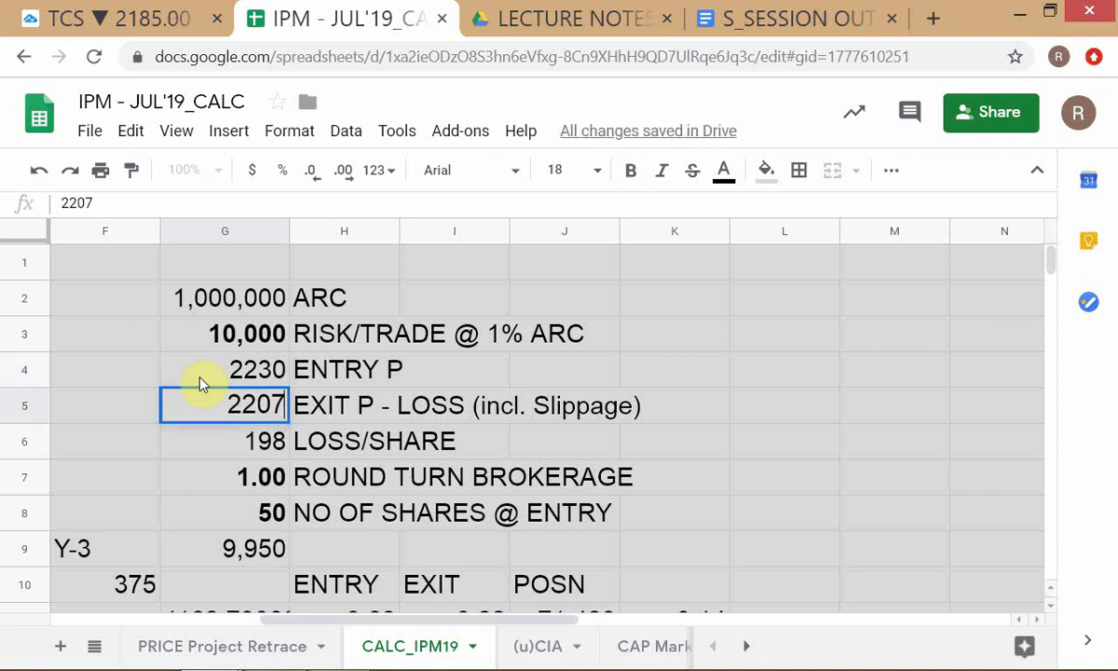
{"action": "key", "text": "Return"}
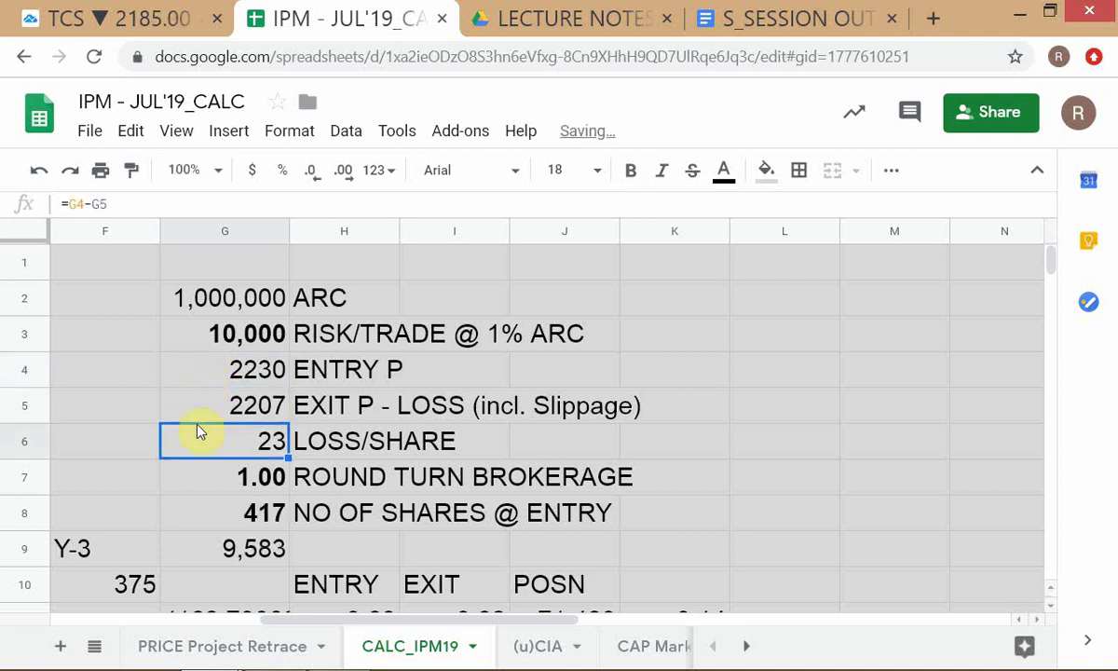
- Show the number of shares in G8 with one decimal place, and relate it to the TCS chart and the risk per trade in G3
{"action": "left_click", "coordinate": [186, 527]}
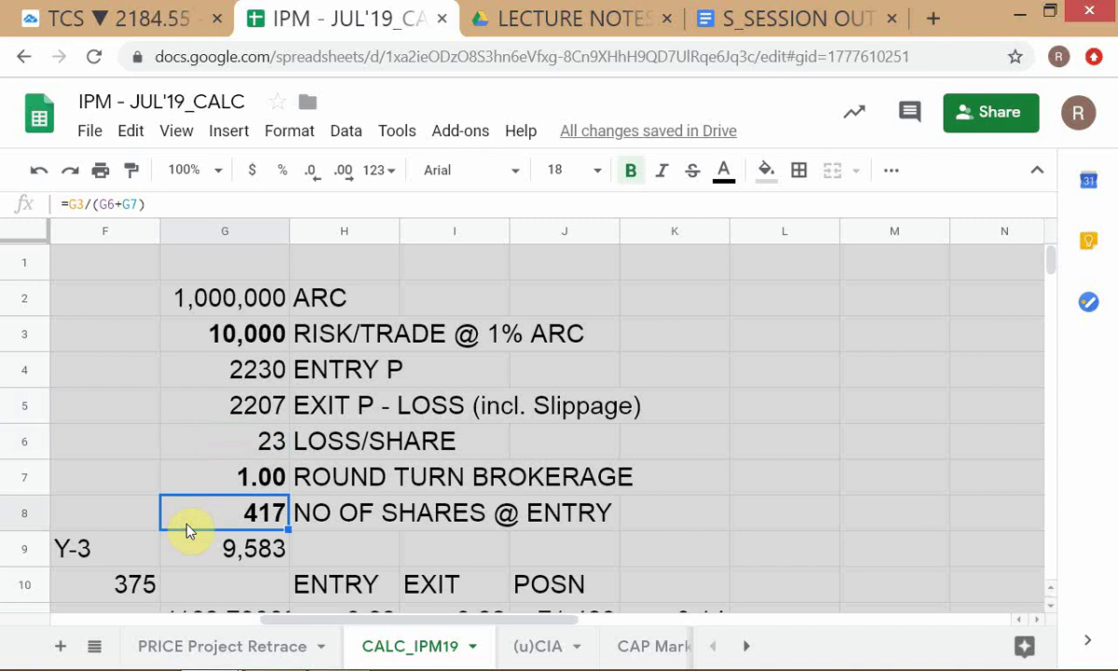
{"action": "left_click", "coordinate": [343, 169]}
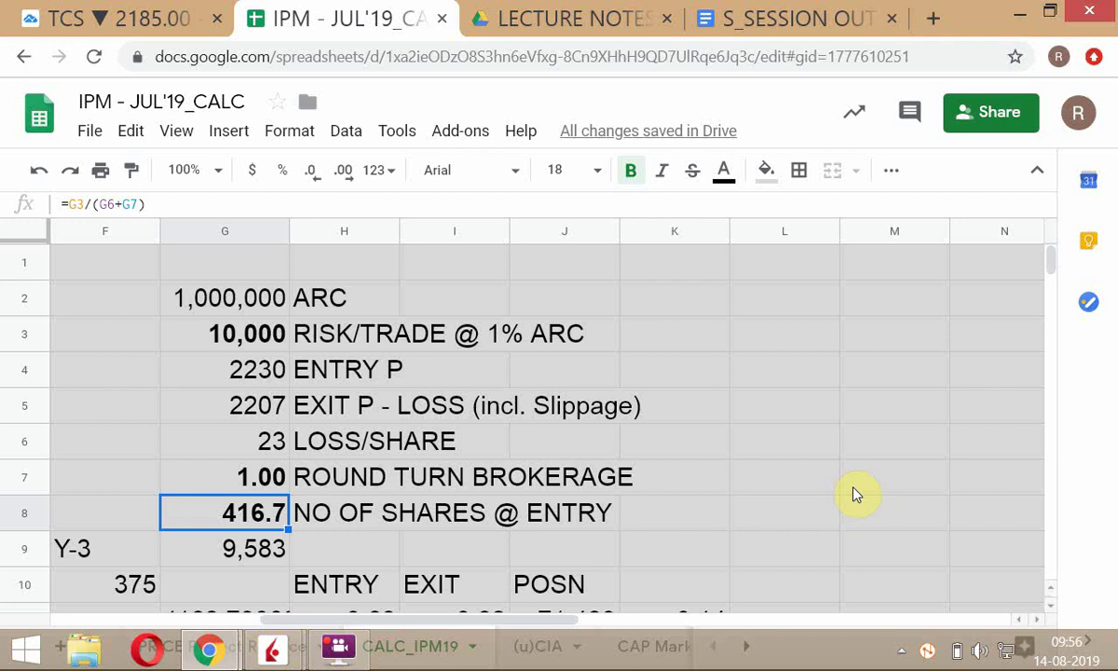
{"action": "key", "text": "ctrl+shift+Tab"}
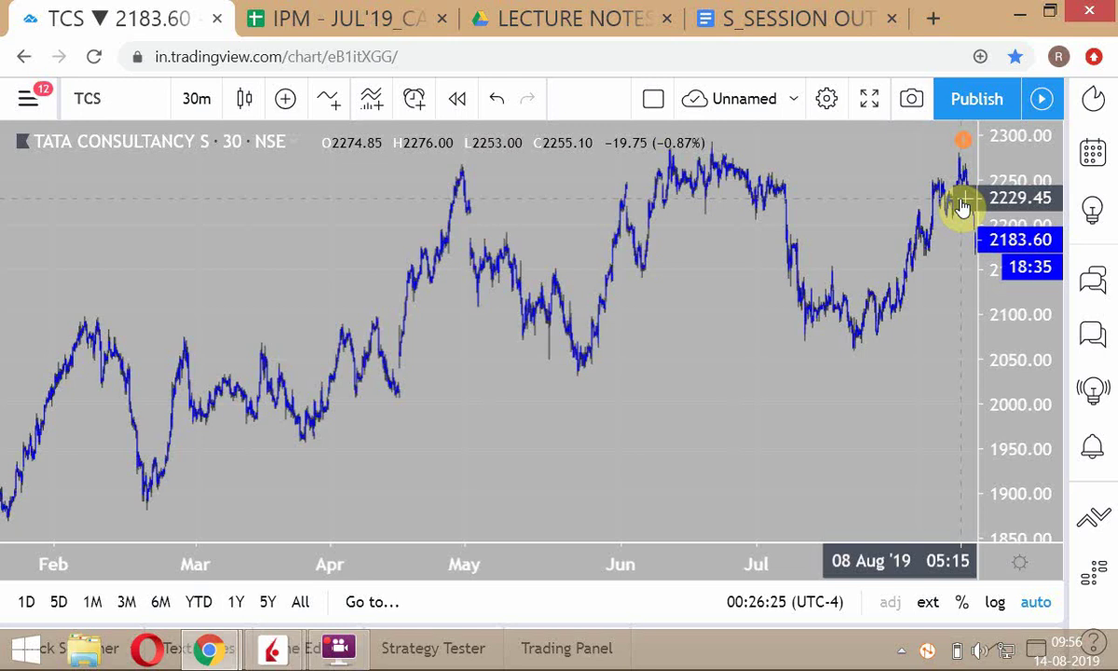
{"action": "key", "text": "ctrl+Tab"}
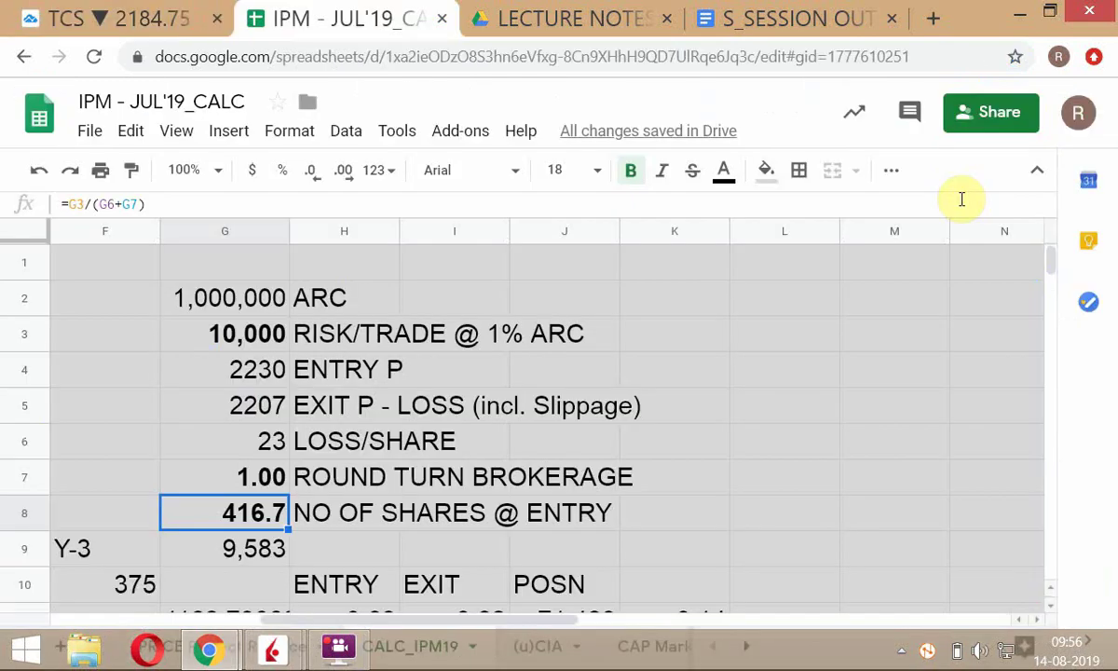
{"action": "left_click", "coordinate": [173, 347]}
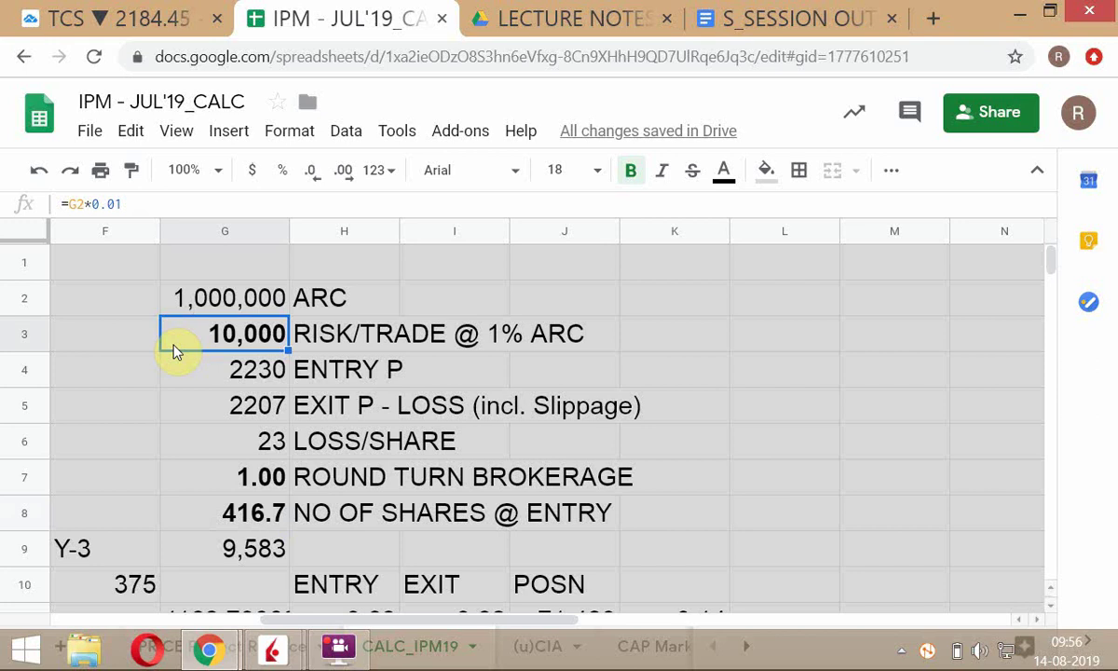
- Switch to the TCS chart in TradingView and set its interval to 15 minutes for a closer look at recent prices
{"action": "key", "text": "ctrl+1"}
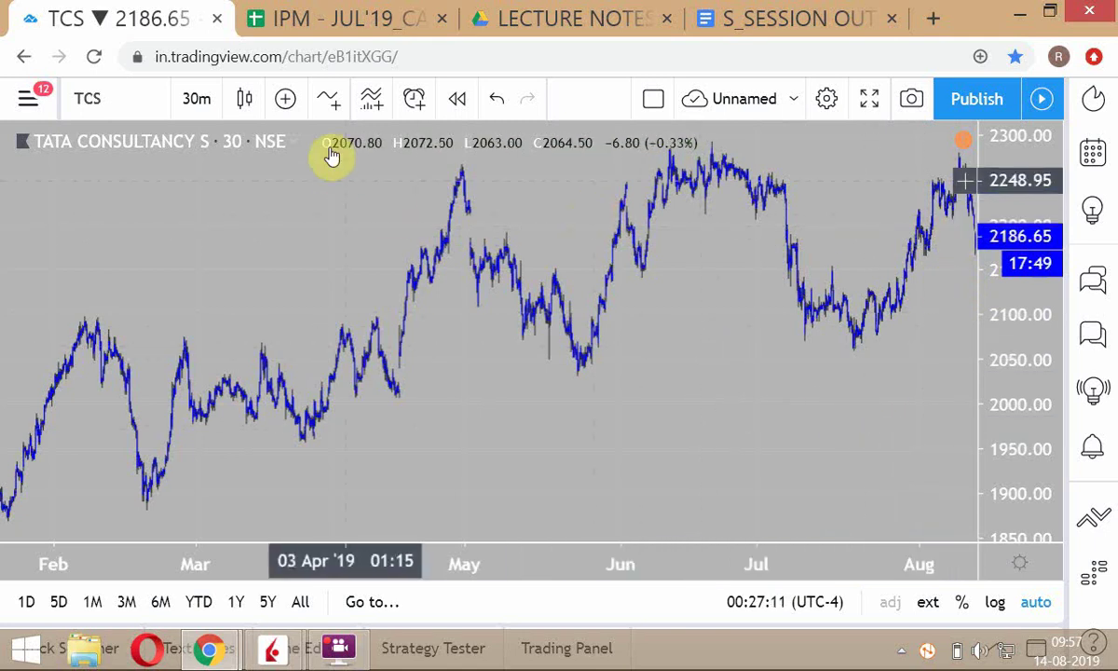
{"action": "left_click", "coordinate": [197, 103]}
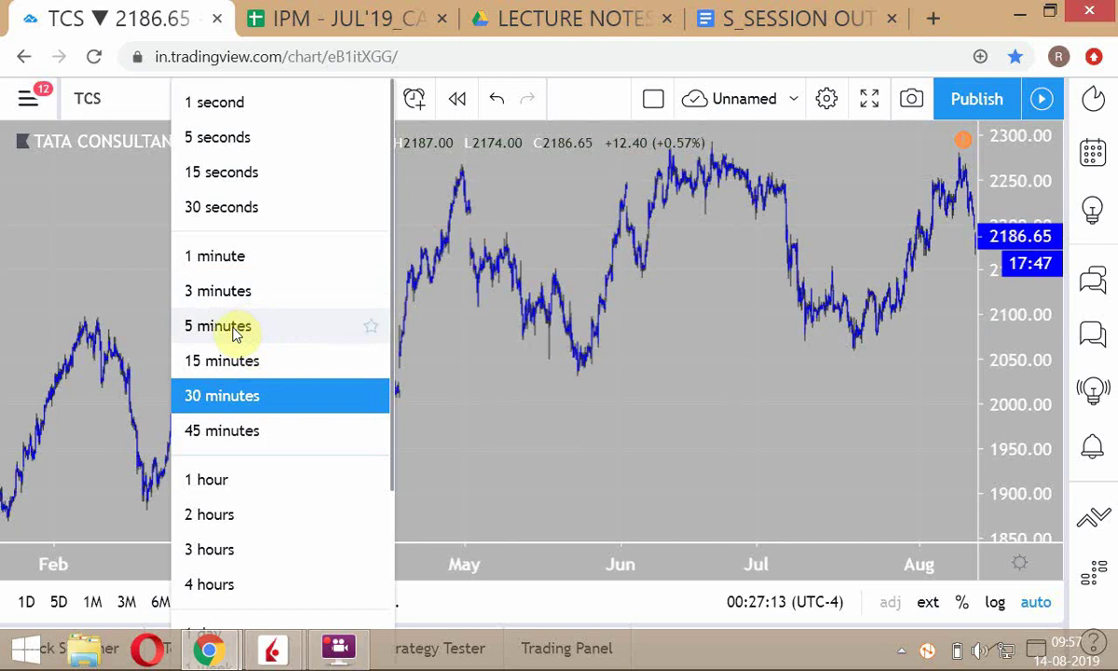
{"action": "left_click", "coordinate": [216, 367]}
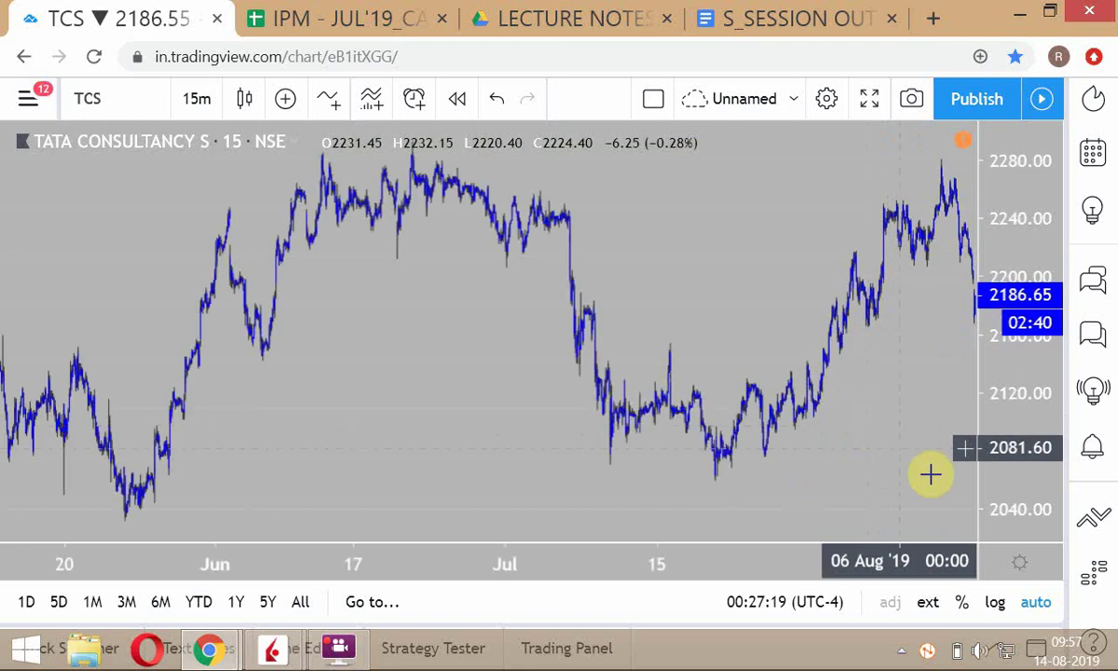
{"action": "scroll", "coordinate": [920, 462], "scroll_direction": "up", "scroll_amount": 3}
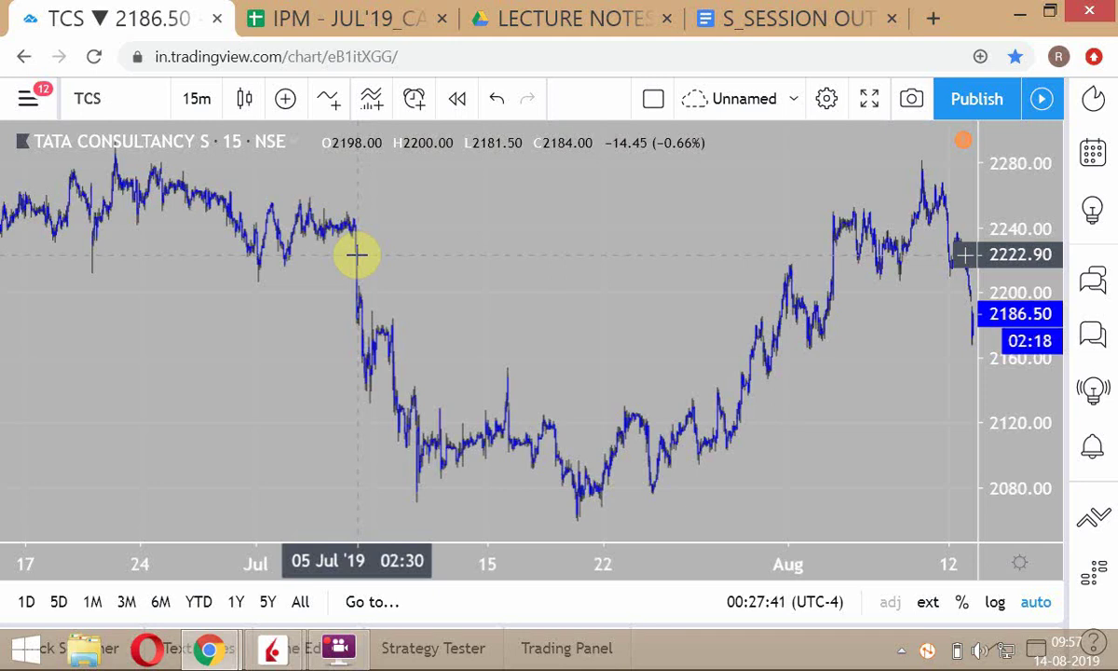
- Return to the IPM - JUL'19_CALC spreadsheet and enter 2222 in cell F4 beside the entry price
{"action": "key", "text": "ctrl+Tab"}
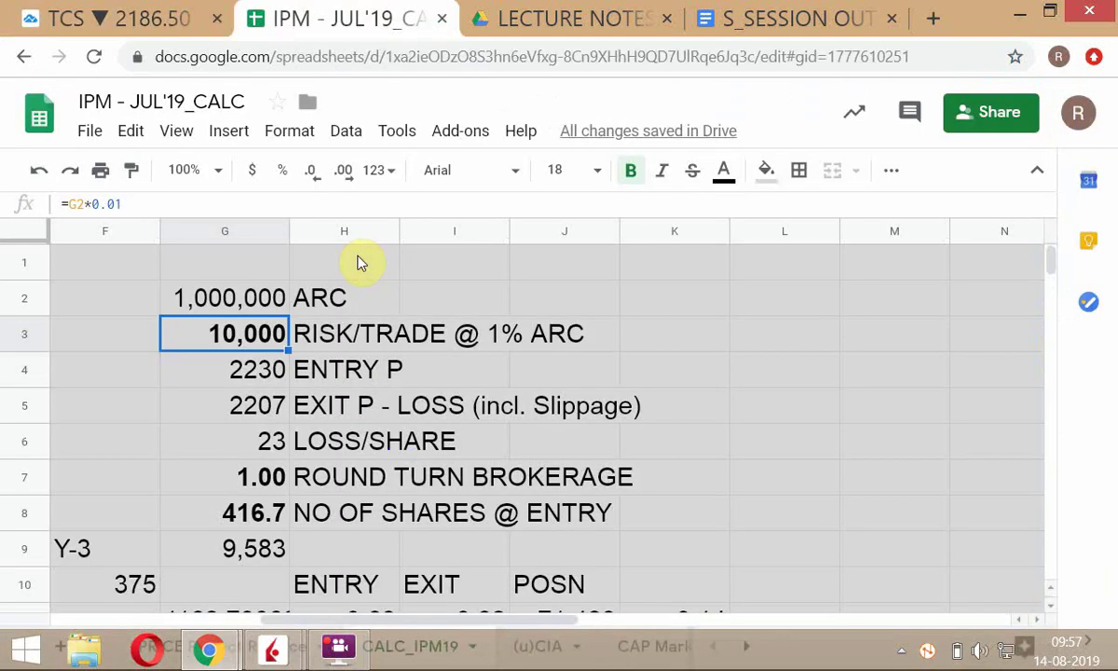
{"action": "left_click", "coordinate": [207, 374]}
{"action": "left_click", "coordinate": [139, 376]}
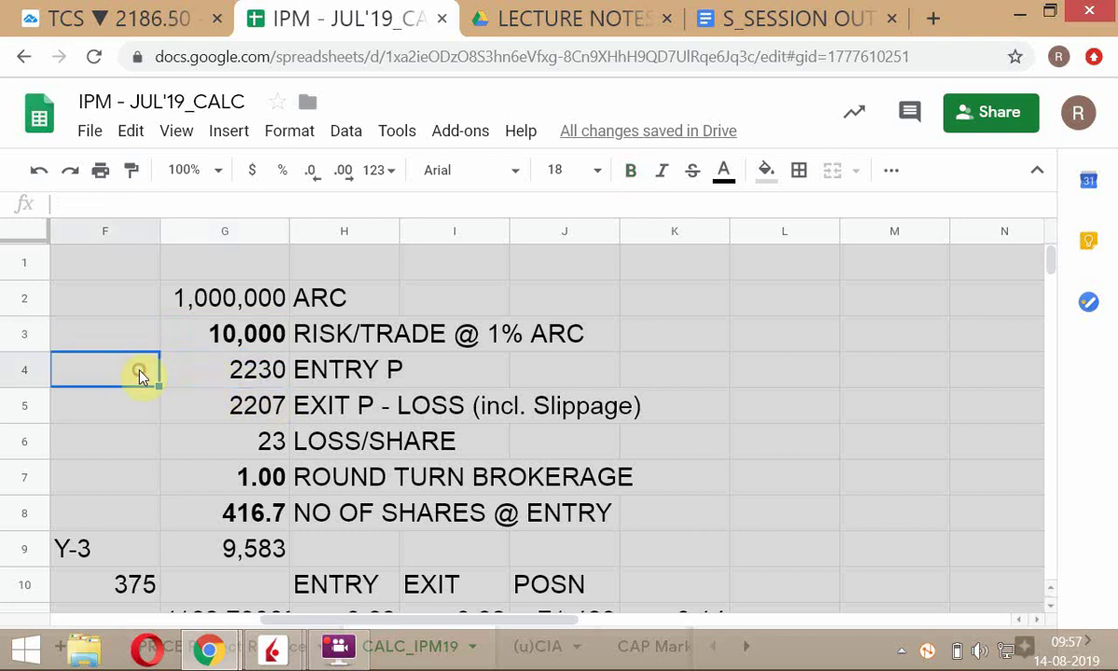
{"action": "type", "text": "2222"}
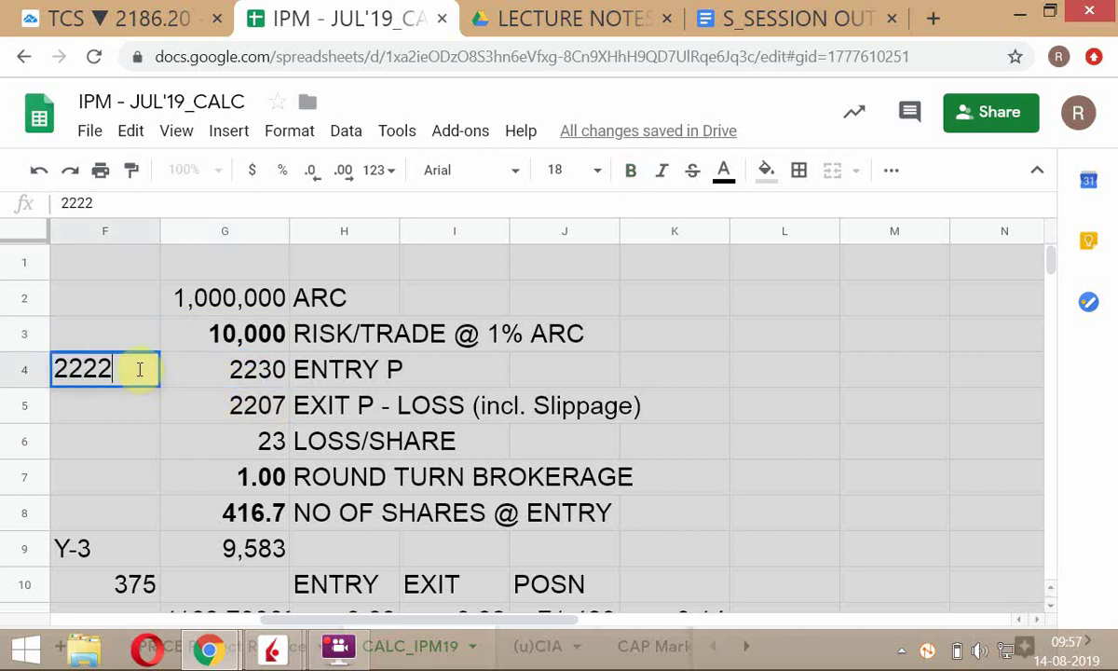
{"action": "key", "text": "Return"}
- Compare the exit price in G5 with the TCS chart, and calculate the price difference in F5 with the formula =F4-G5
{"action": "left_click", "coordinate": [225, 414]}
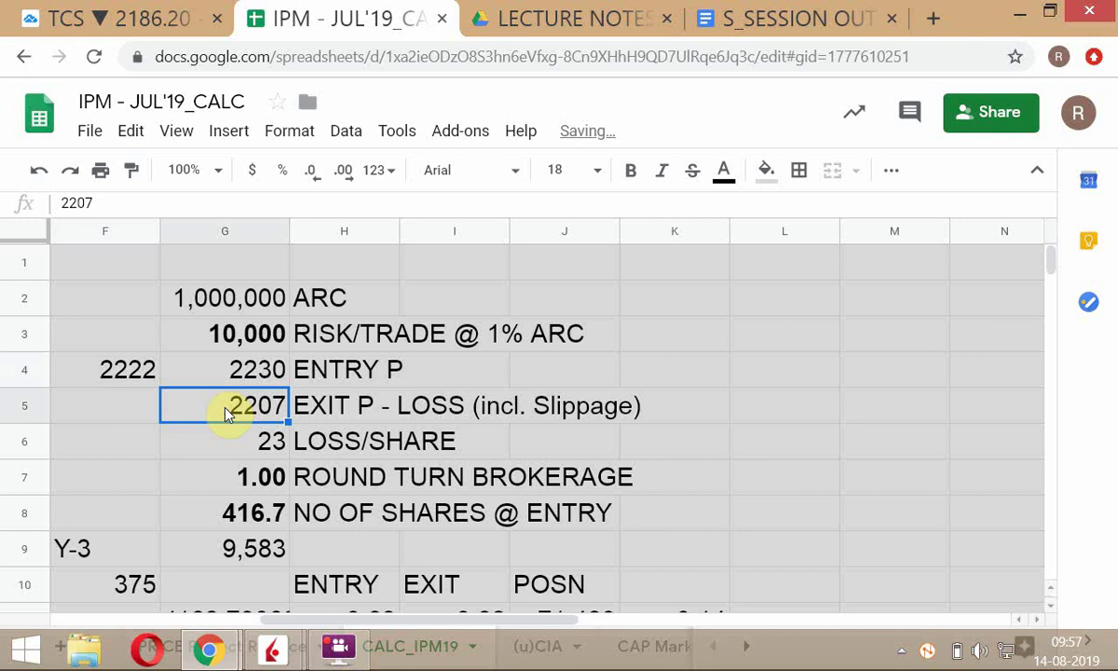
{"action": "key", "text": "ctrl+shift+Tab"}
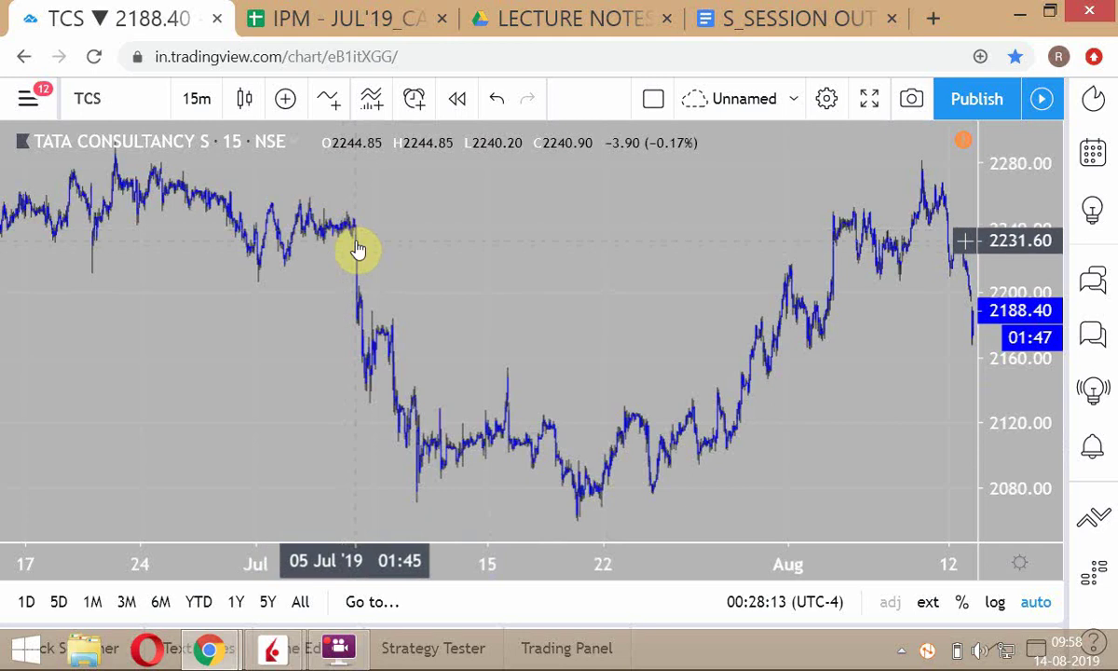
{"action": "key", "text": "ctrl+Tab"}
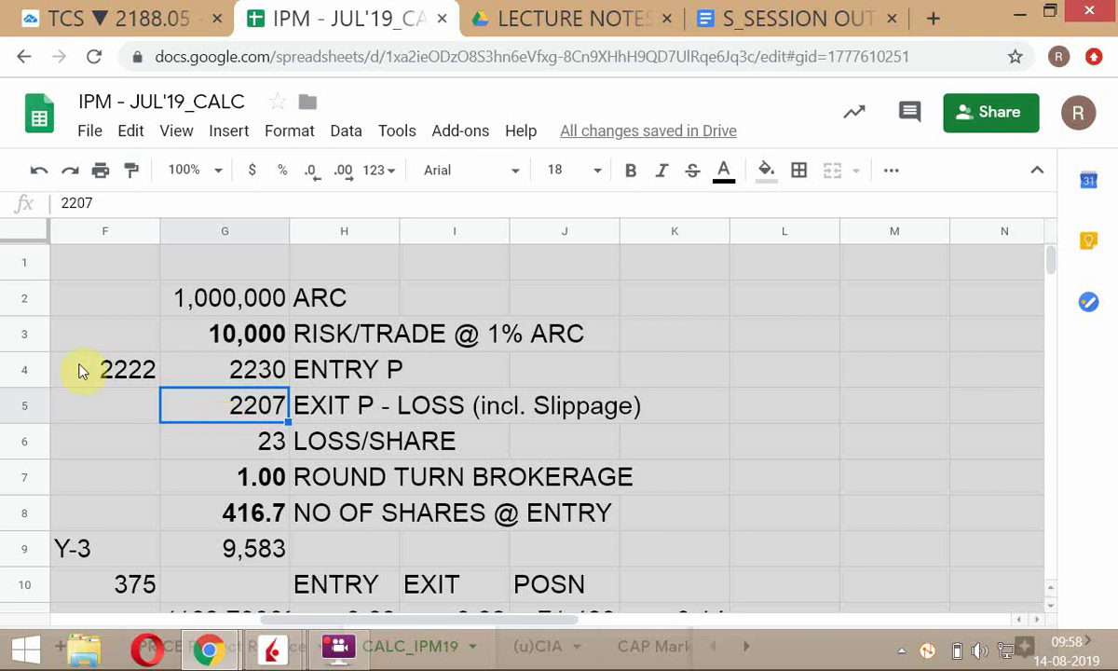
{"action": "left_click", "coordinate": [143, 419]}
{"action": "type", "text": "="}
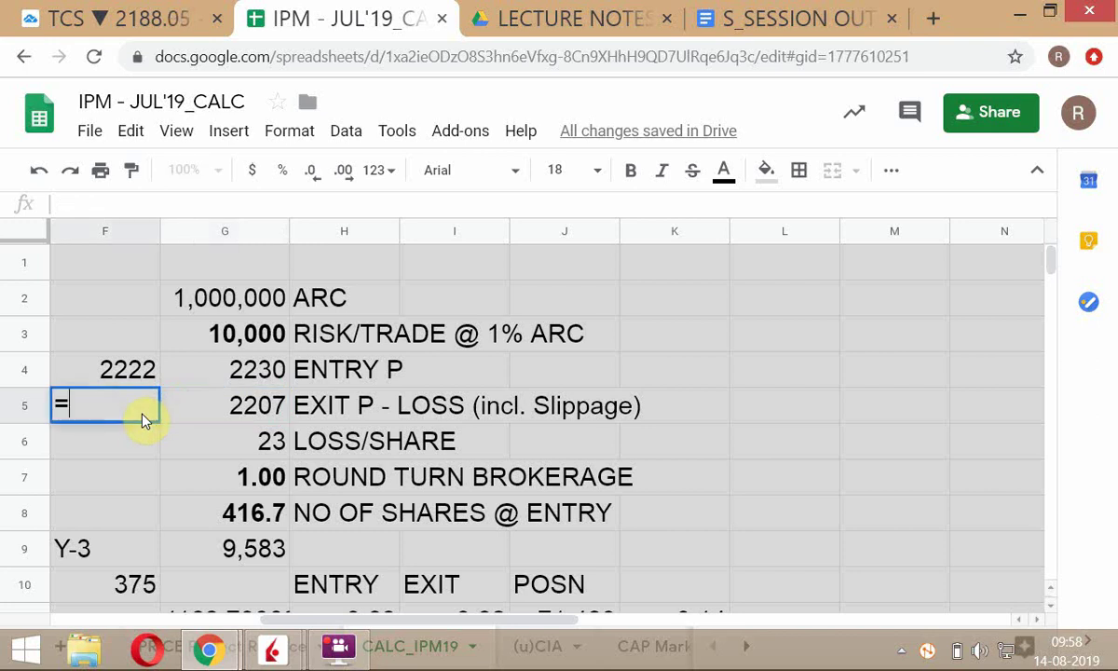
{"action": "type", "text": "F4-"}
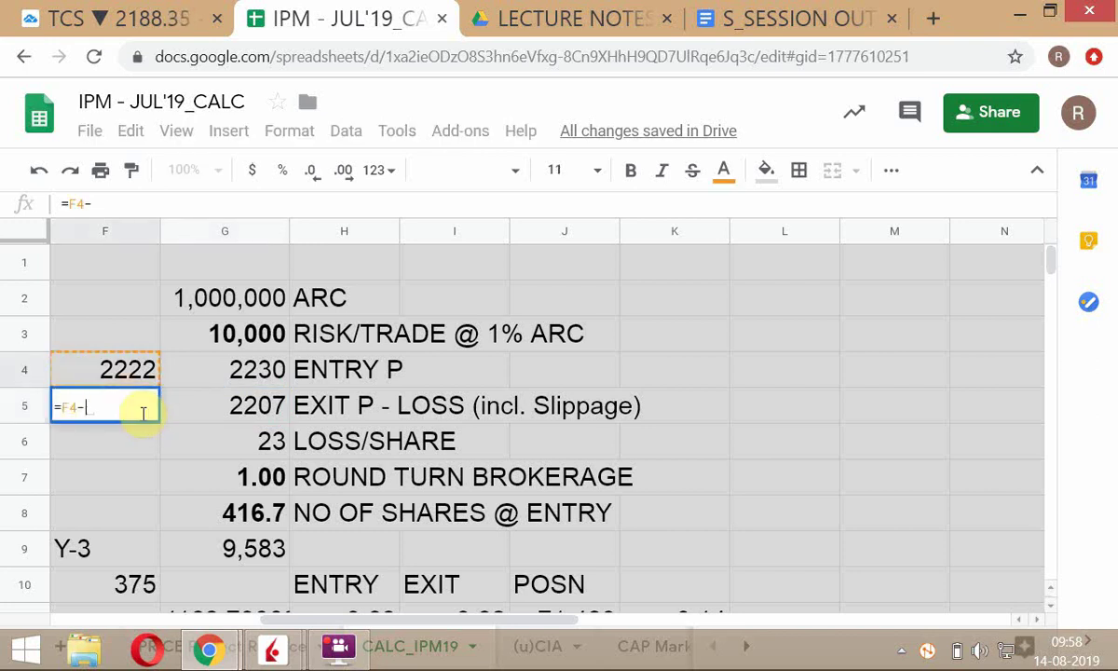
{"action": "type", "text": "G5"}
{"action": "key", "text": "Return"}
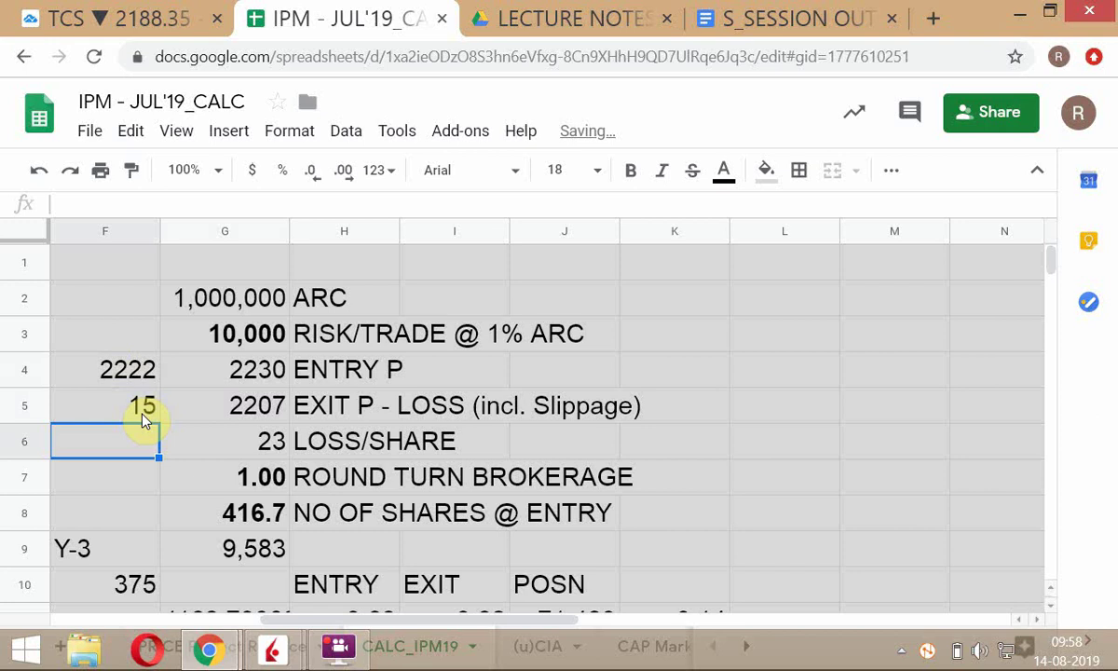
- Review the price difference in F5 and enter 143 as the number of shares in F6
{"action": "left_click", "coordinate": [141, 416]}
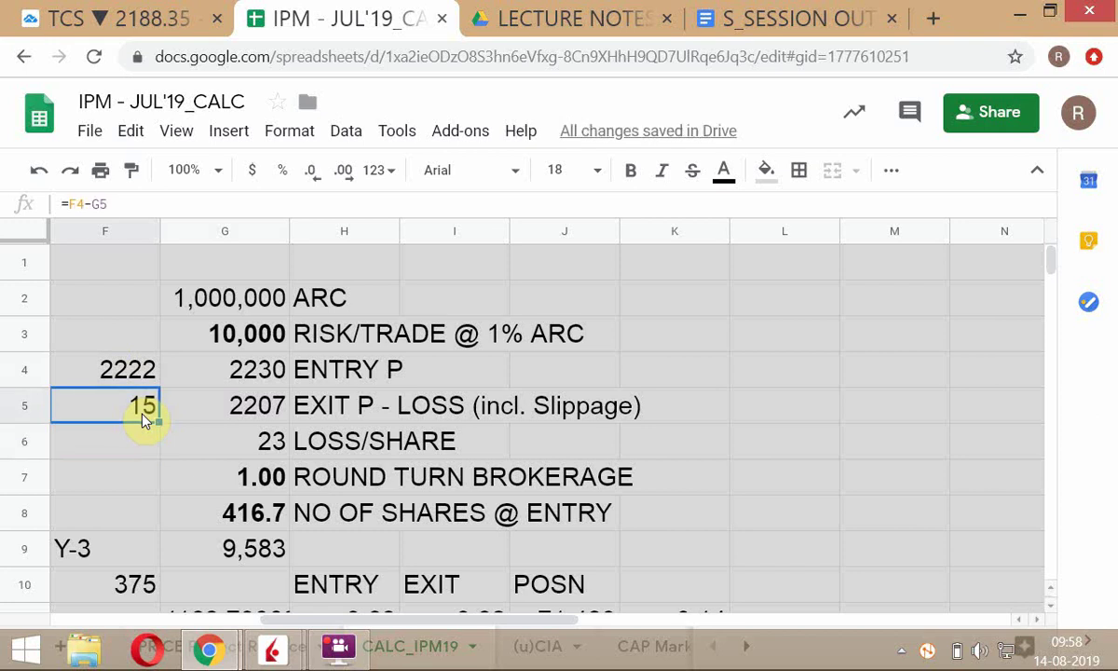
{"action": "key", "text": "Down"}
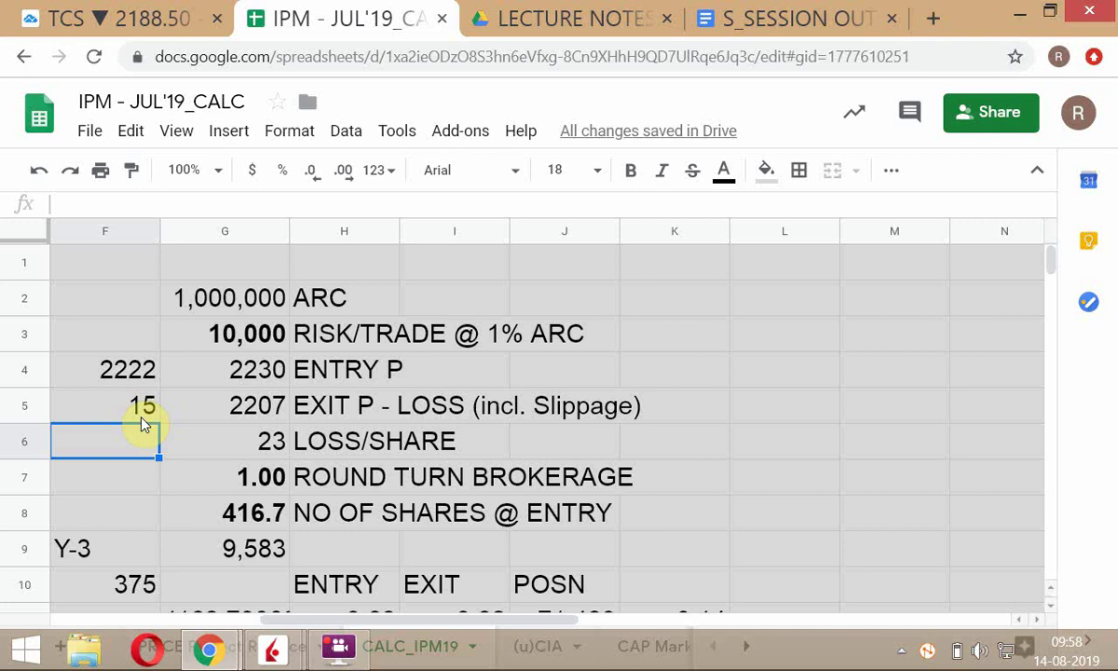
{"action": "type", "text": "143"}
{"action": "key", "text": "Return"}
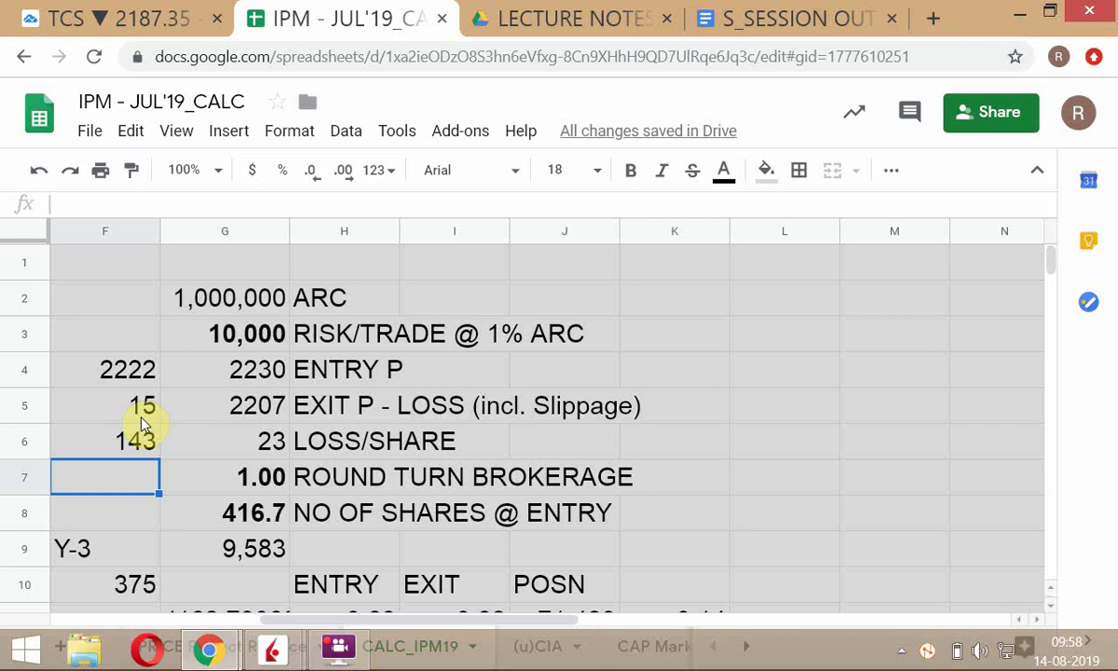
{"action": "key", "text": "Up"}
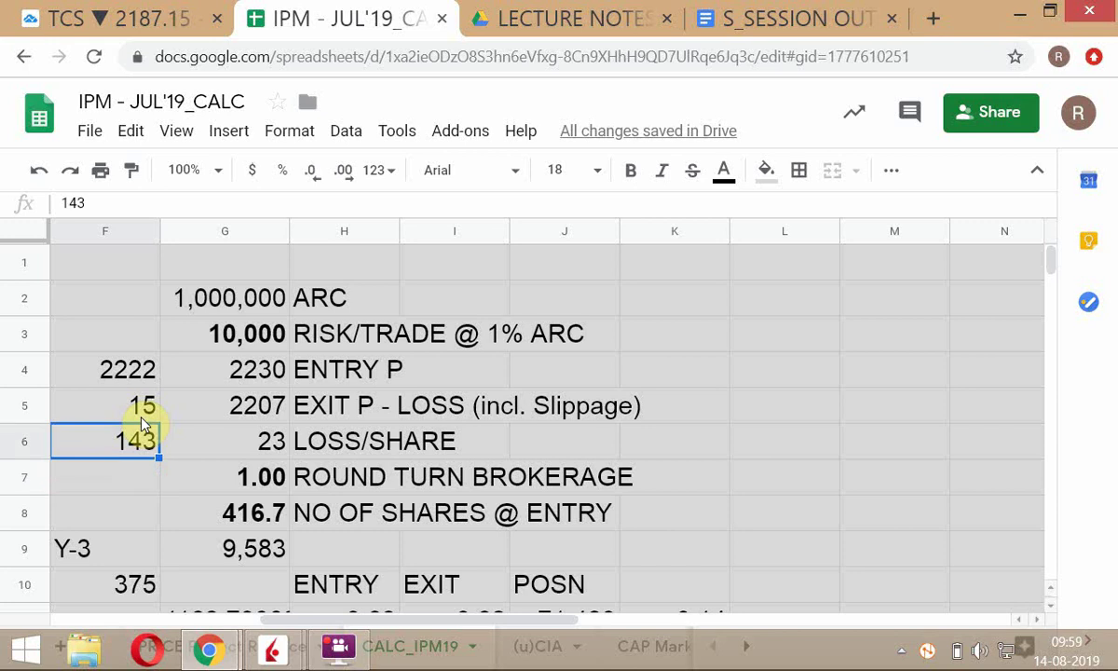
{"action": "key", "text": "Down"}
{"action": "key", "text": "Up"}
{"action": "key", "text": "Down"}
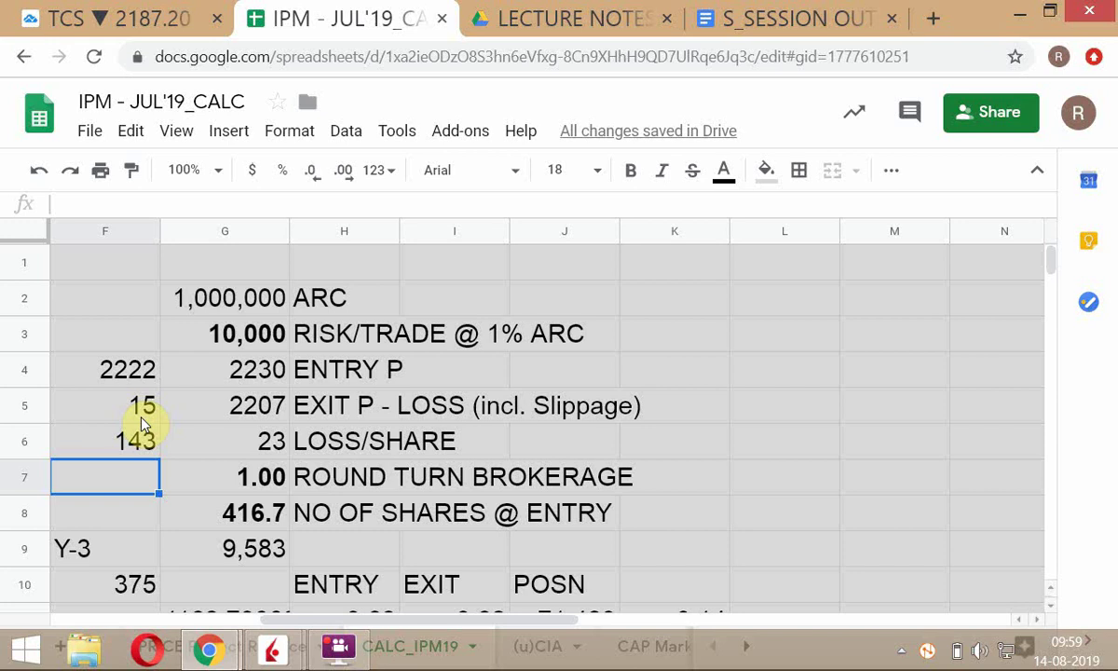
- Compare the TCS chart in TradingView with the price difference in F5 and the share count in F6 of the spreadsheet
{"action": "left_click", "coordinate": [136, 26]}
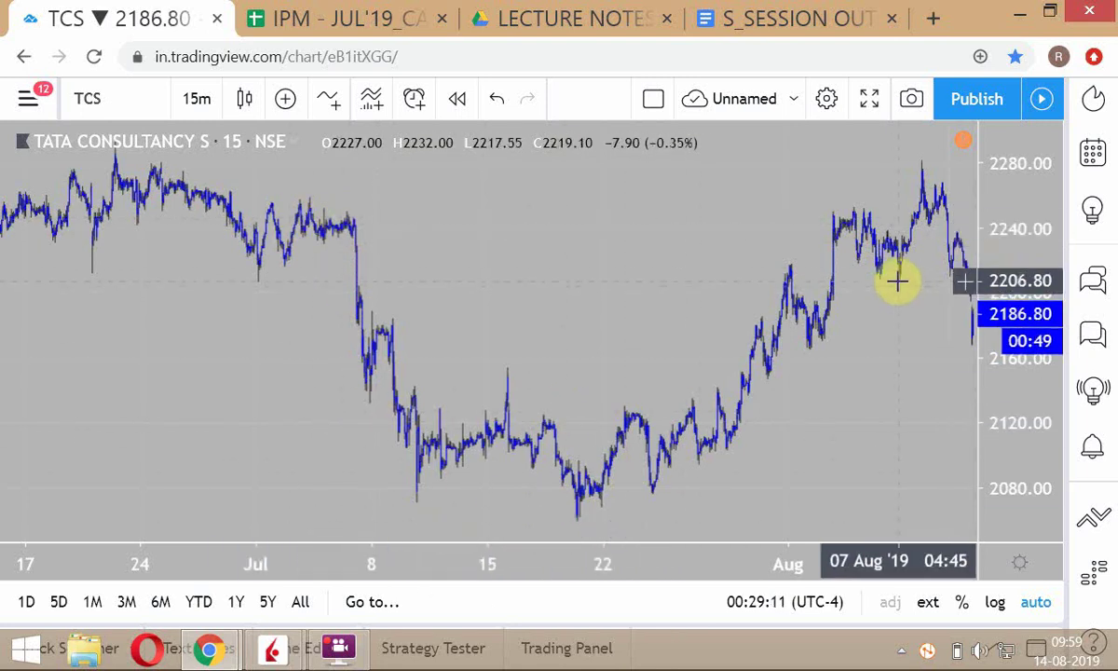
{"action": "key", "text": "ctrl+Tab"}
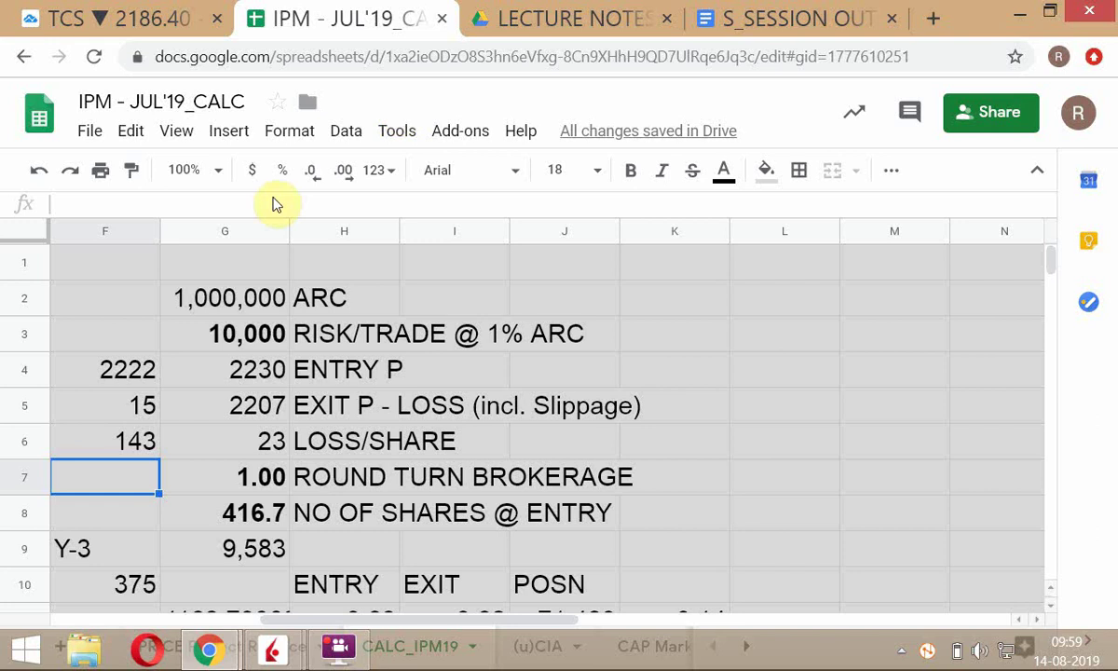
{"action": "left_click", "coordinate": [110, 412]}
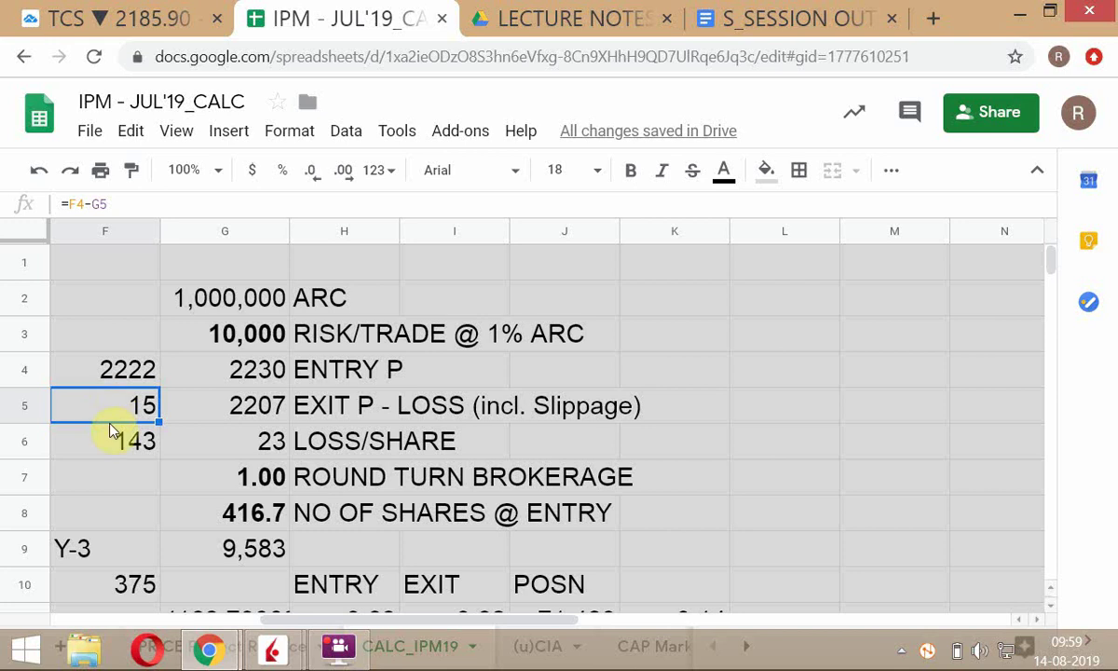
{"action": "left_click", "coordinate": [110, 455]}
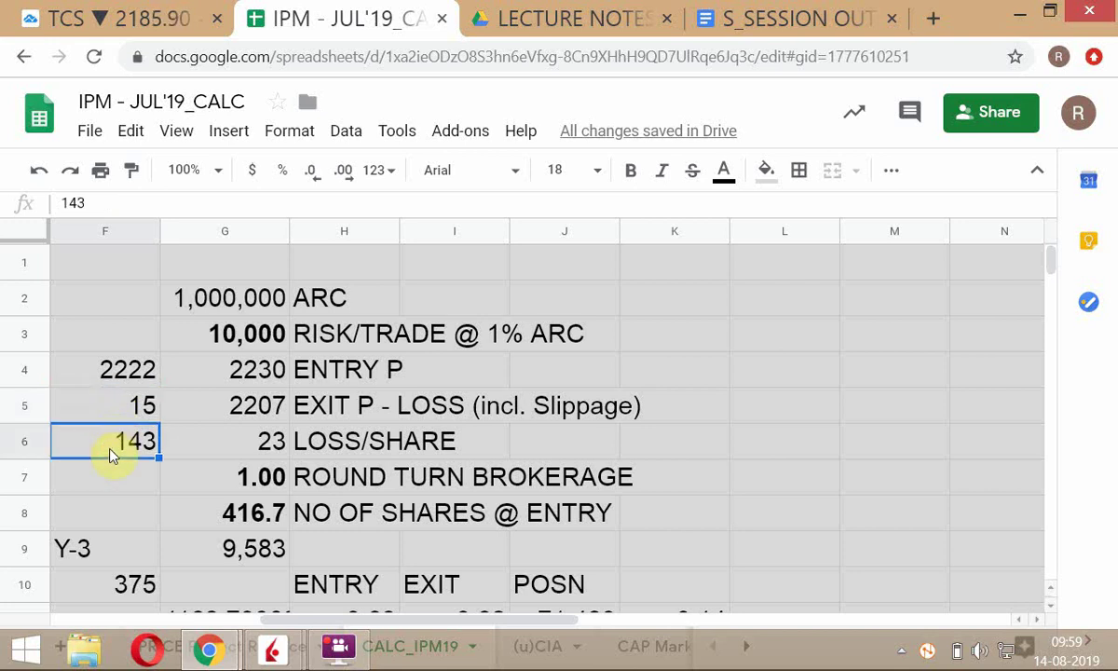
- Calculate the original position's result in F7 by multiplying the share count by the price difference with =F6*F5
{"action": "key", "text": "Down"}
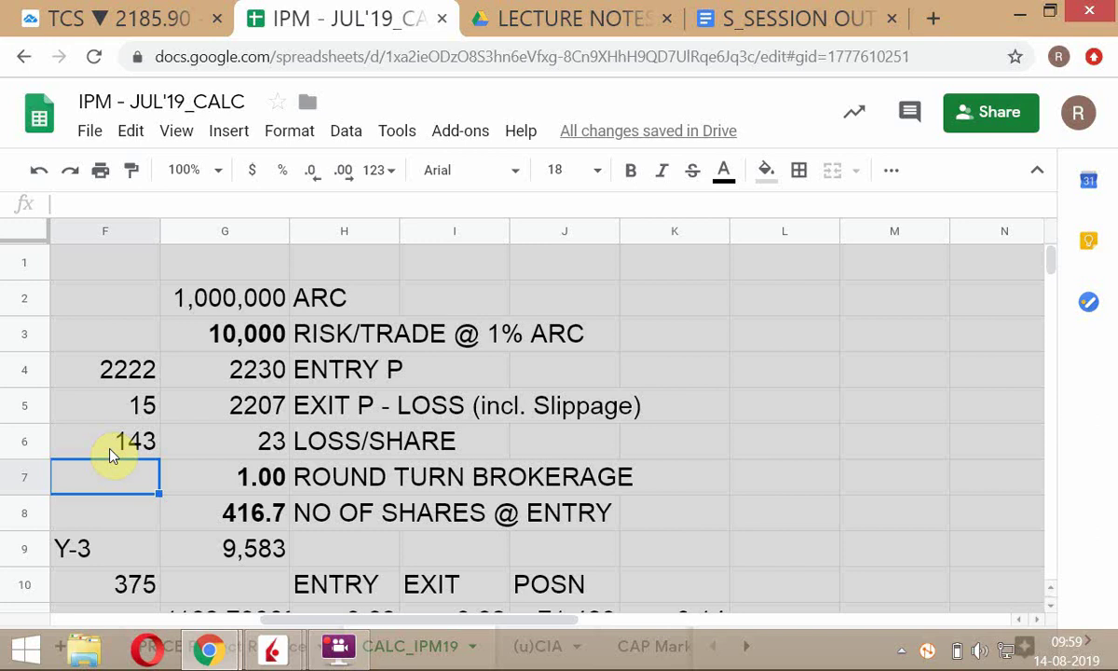
{"action": "type", "text": "+"}
{"action": "key", "text": "BackSpace"}
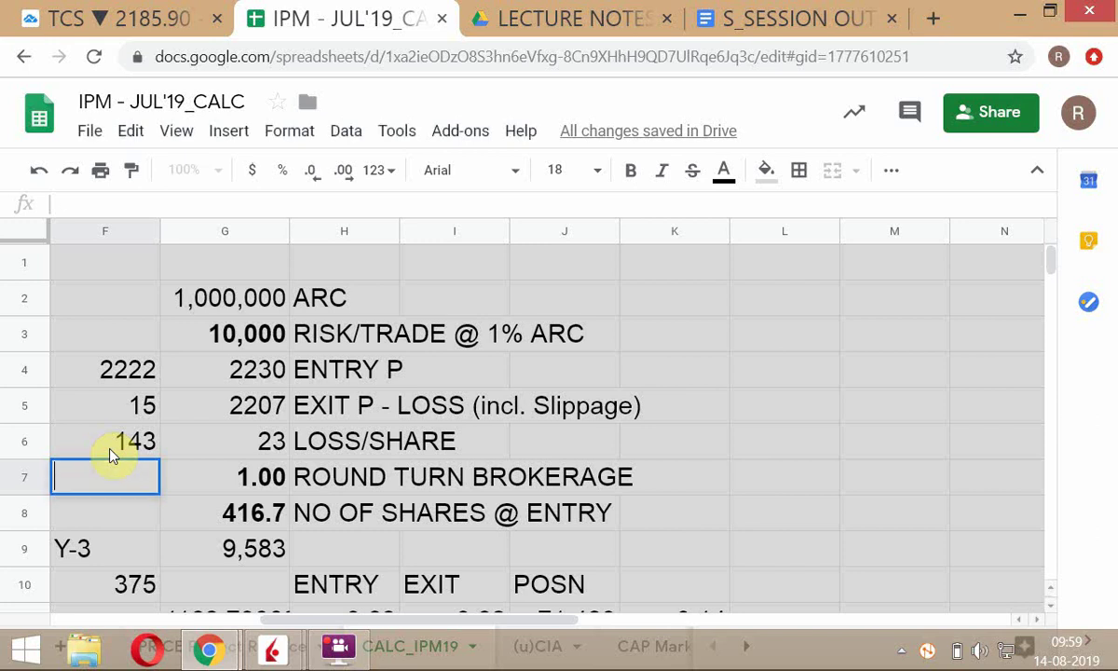
{"action": "type", "text": "="}
{"action": "left_click", "coordinate": [110, 456]}
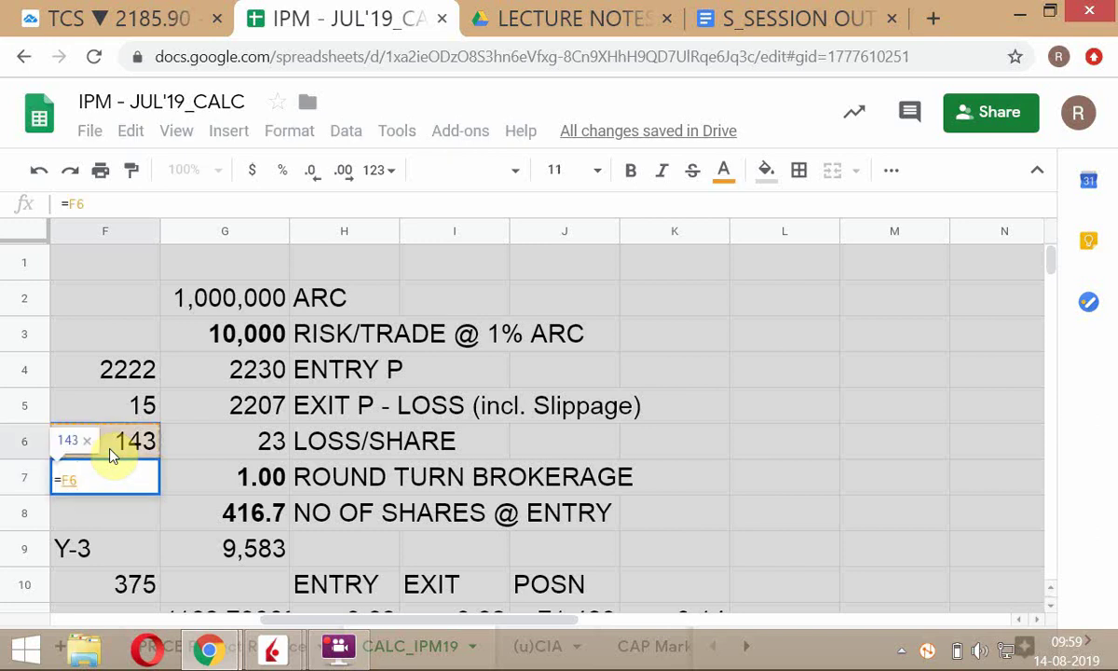
{"action": "type", "text": "*"}
{"action": "left_click", "coordinate": [110, 455]}
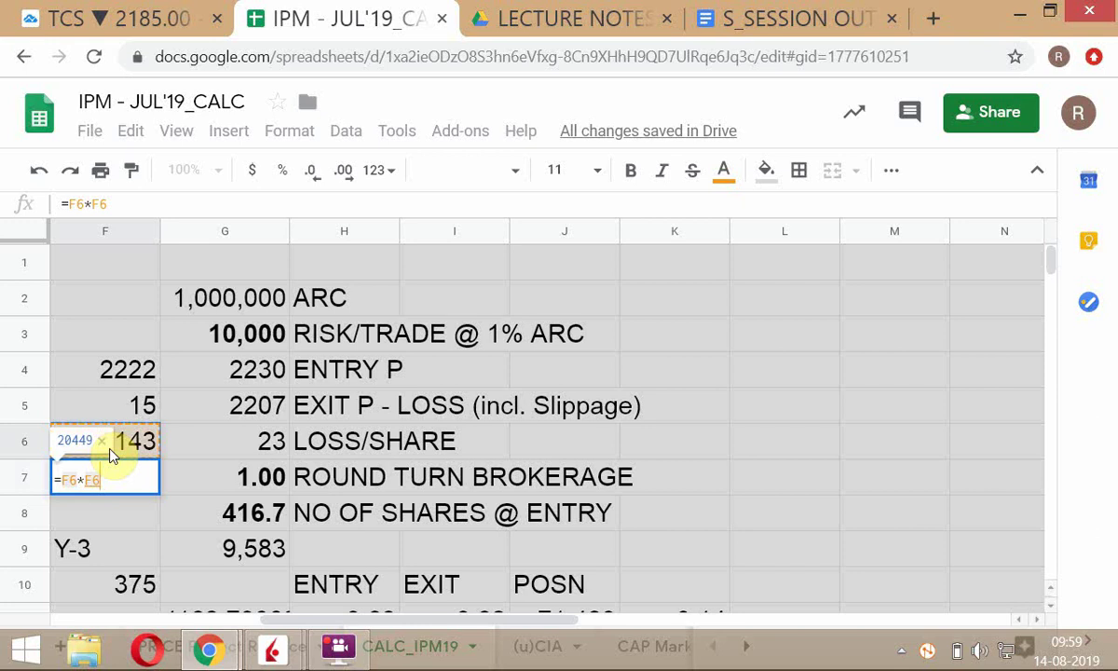
{"action": "key", "text": "Up"}
{"action": "key", "text": "Return"}
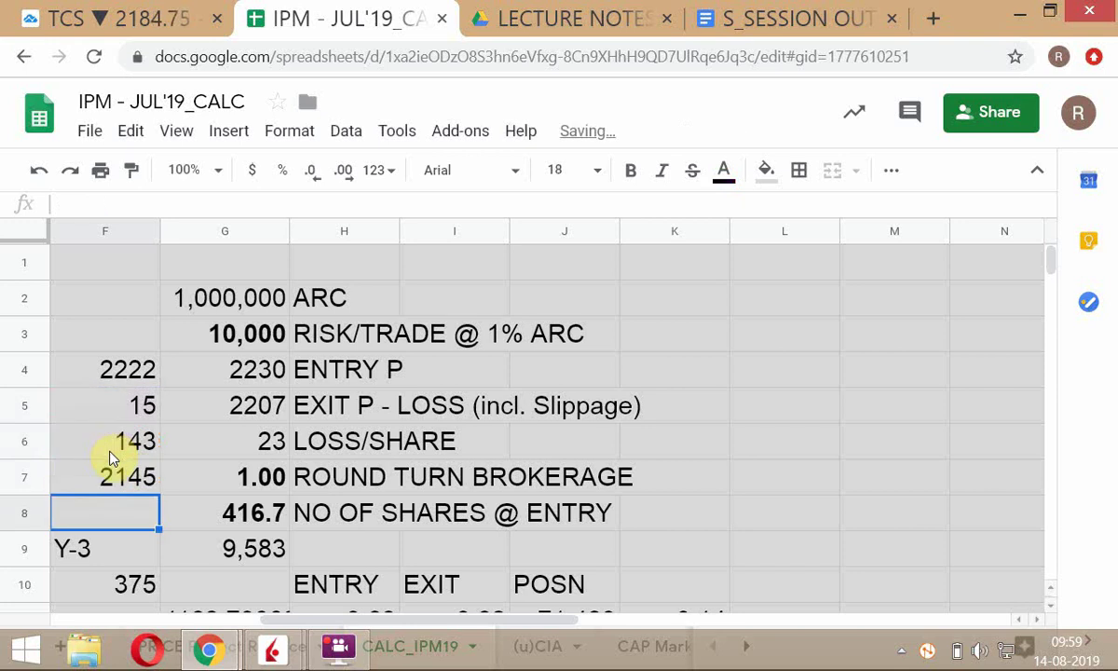
- Format the result in F7 as a number with a thousands separator and no decimal places
{"action": "left_click", "coordinate": [104, 473]}
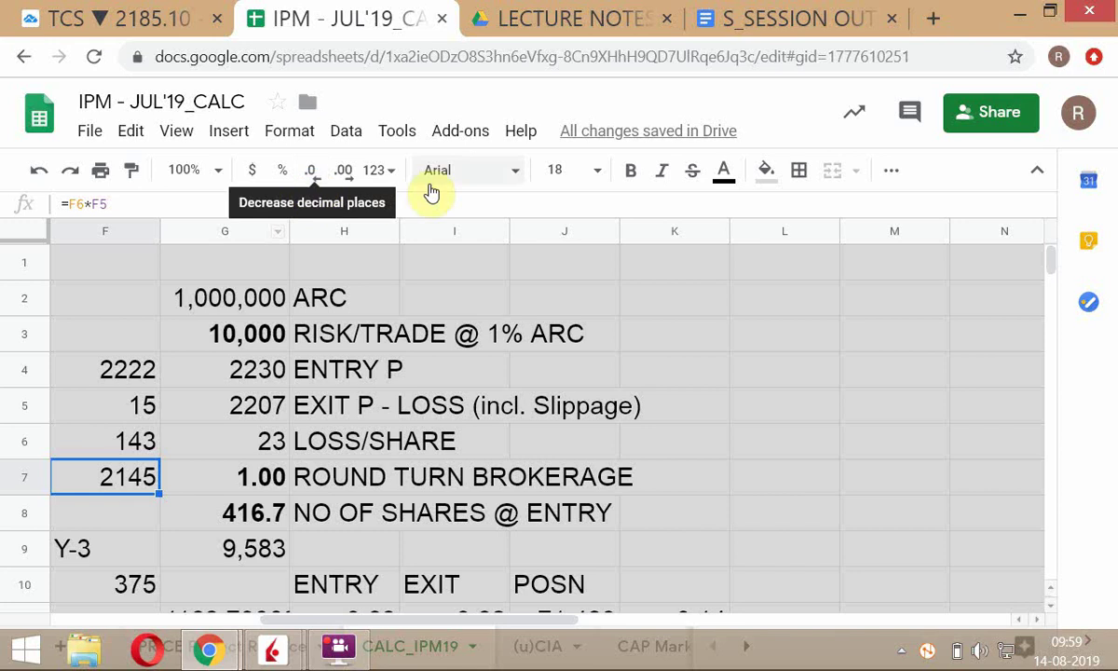
{"action": "left_click", "coordinate": [396, 184]}
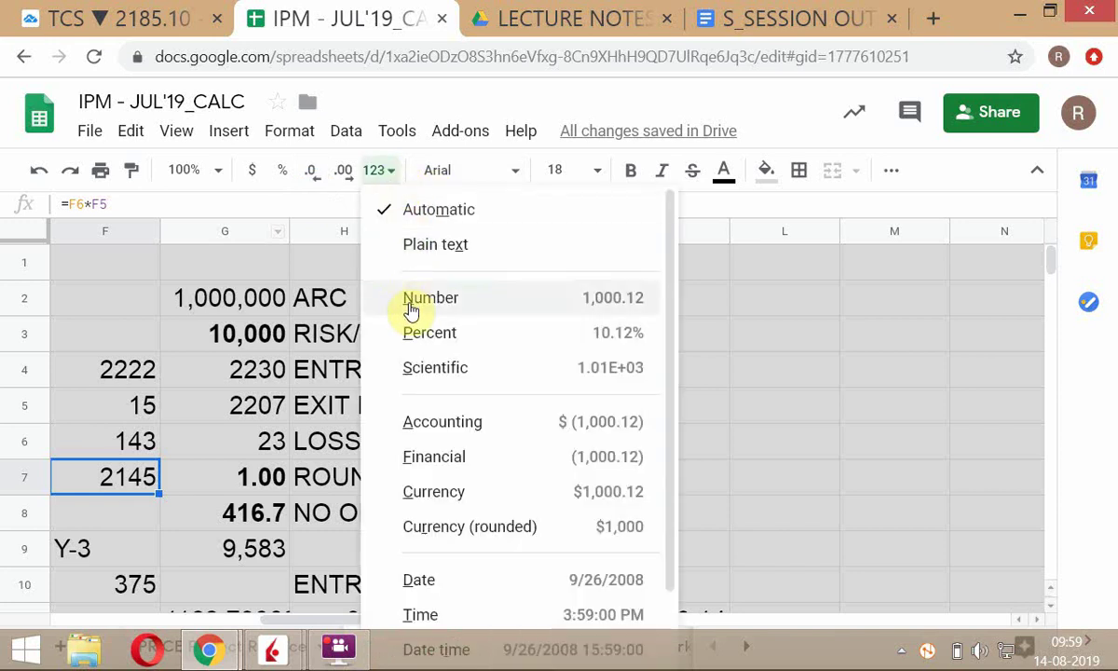
{"action": "left_click", "coordinate": [410, 300]}
{"action": "left_click", "coordinate": [344, 173]}
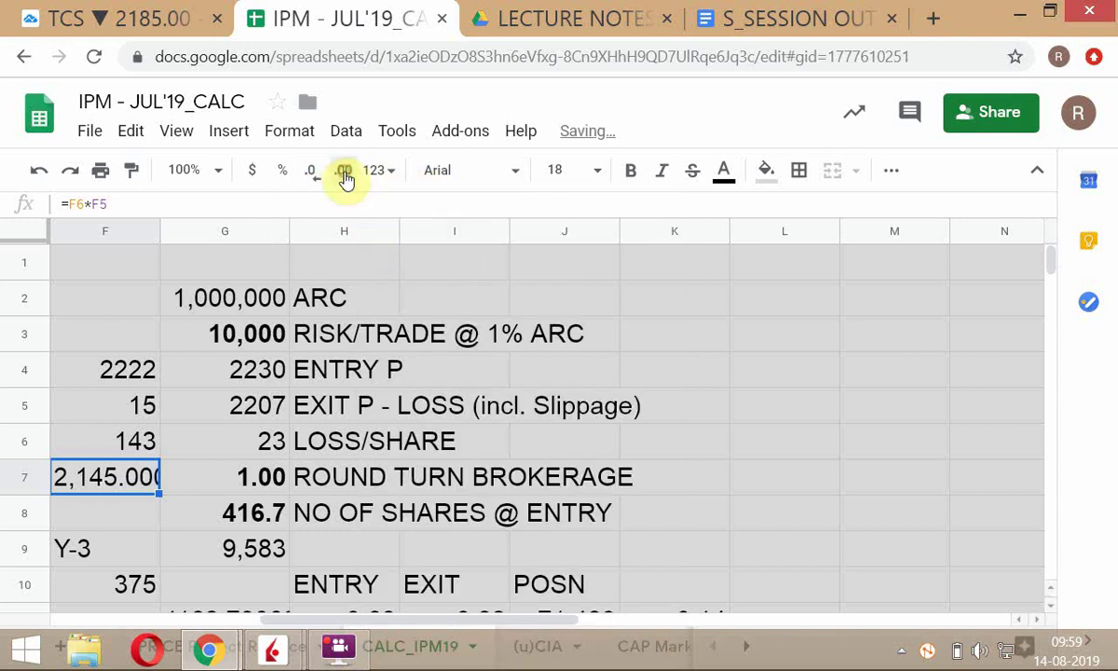
{"action": "left_click", "coordinate": [311, 177]}
{"action": "left_click", "coordinate": [312, 179]}
{"action": "left_click", "coordinate": [312, 178]}
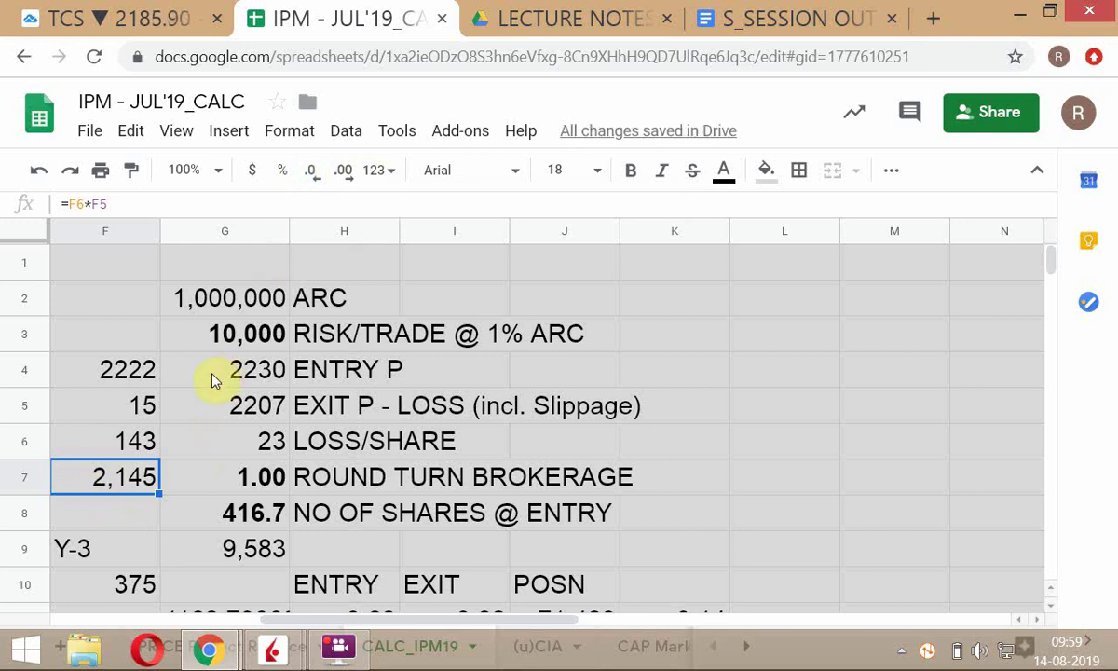
- Compare the TCS chart in TradingView with the original position's result in F7 of the IPM - JUL'19_CALC spreadsheet
{"action": "left_click", "coordinate": [150, 19]}
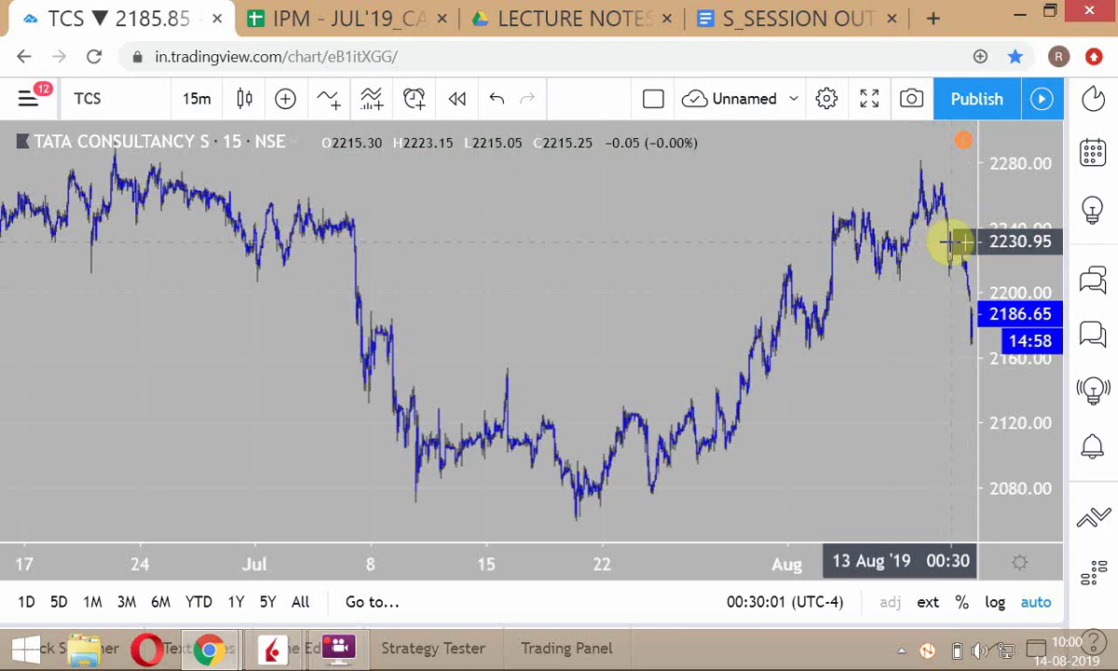
{"action": "left_click", "coordinate": [336, 20]}
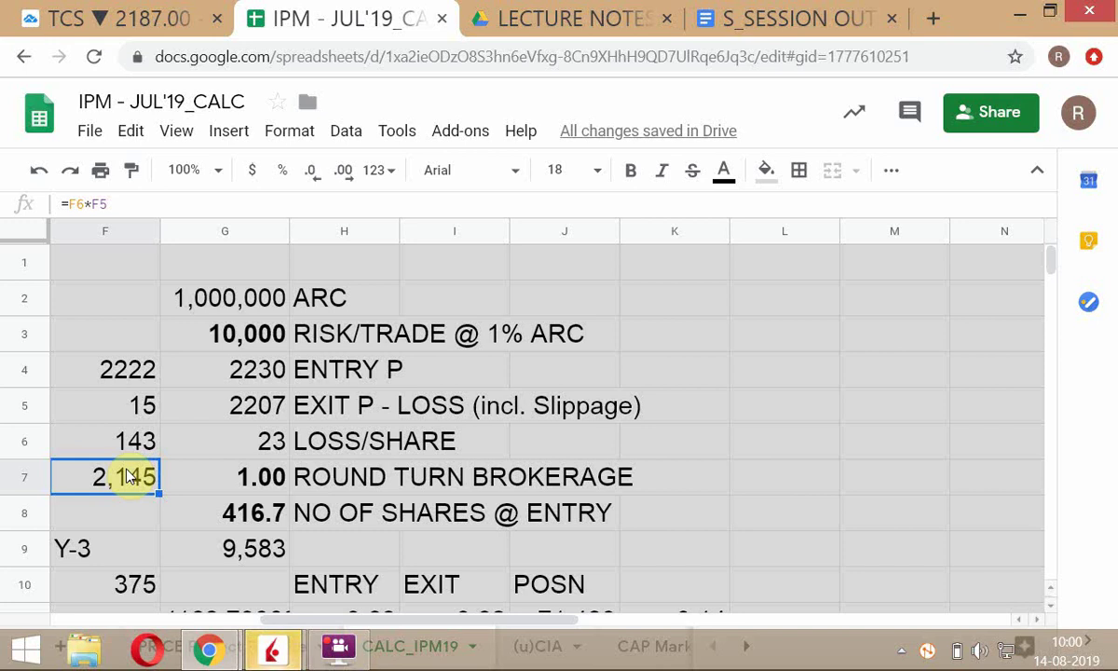
{"action": "left_click", "coordinate": [136, 26]}
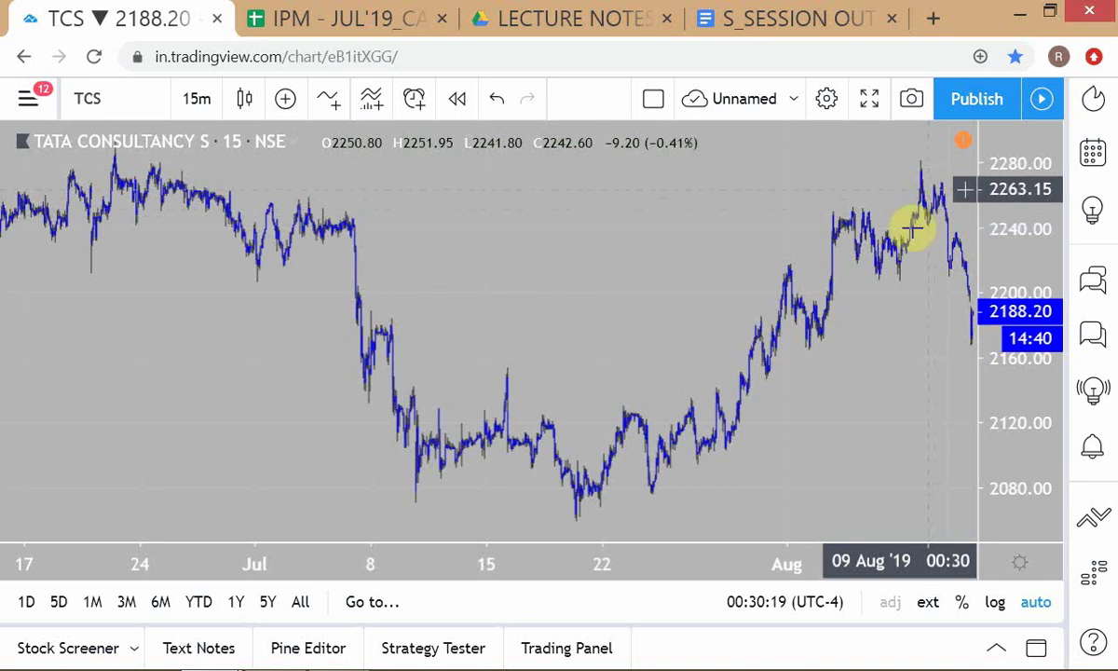
{"action": "left_click", "coordinate": [315, 16]}
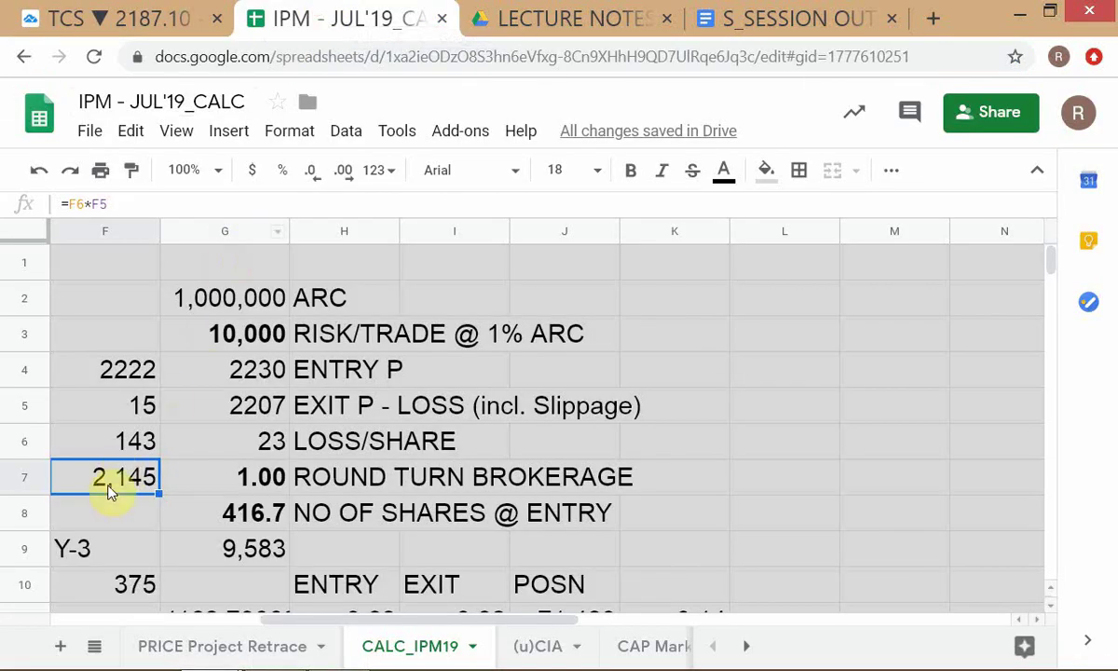
{"action": "left_click", "coordinate": [156, 20]}
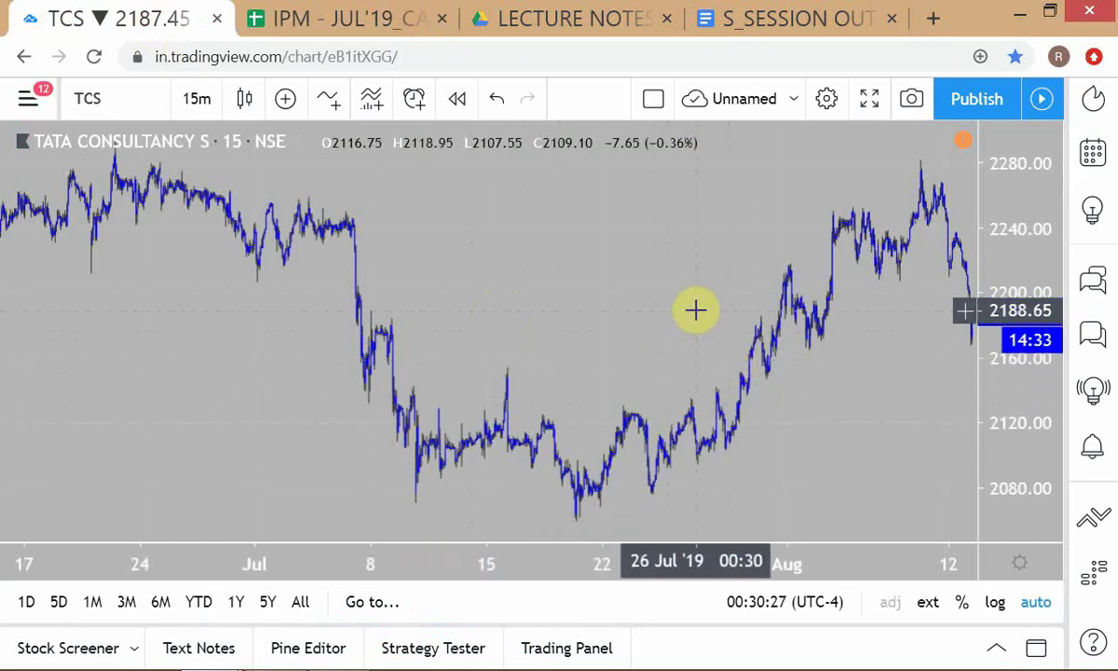
{"action": "left_click", "coordinate": [357, 9]}
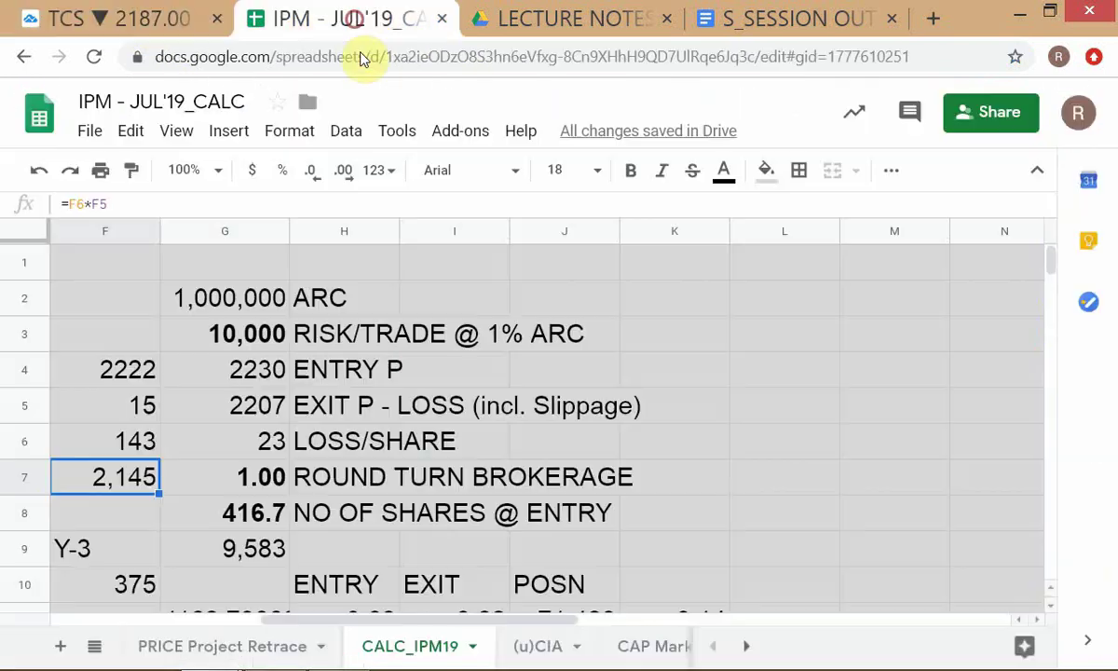
- Review the 1% risk per trade in G3 alongside the remaining sizing figures and the TCS chart in TradingView
{"action": "left_click", "coordinate": [240, 336]}
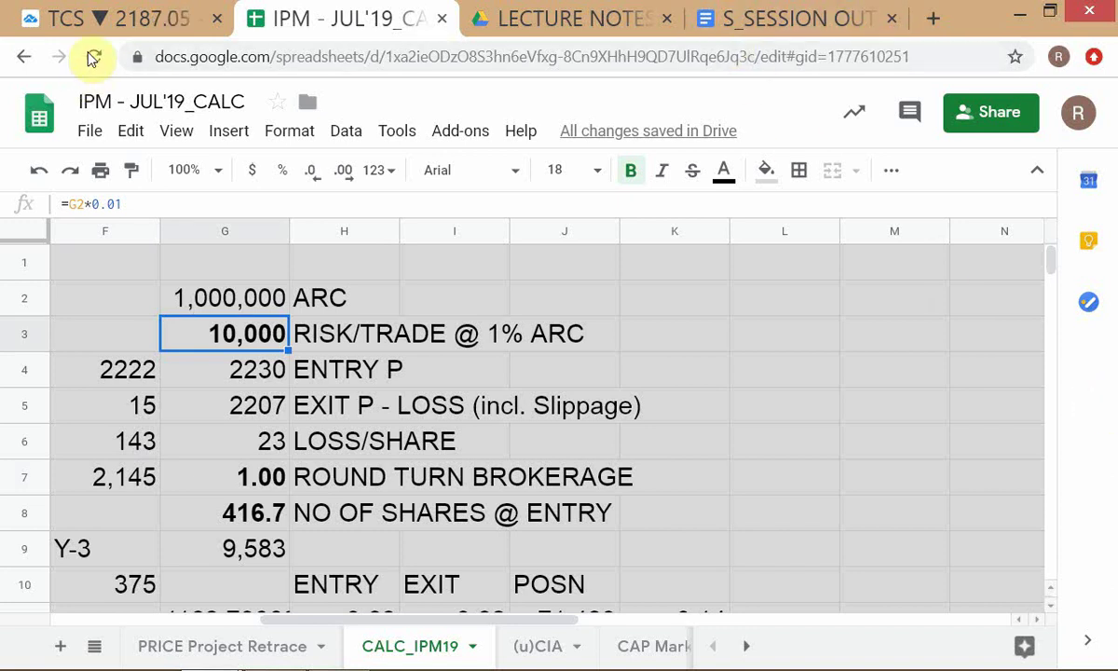
{"action": "left_click", "coordinate": [102, 16]}
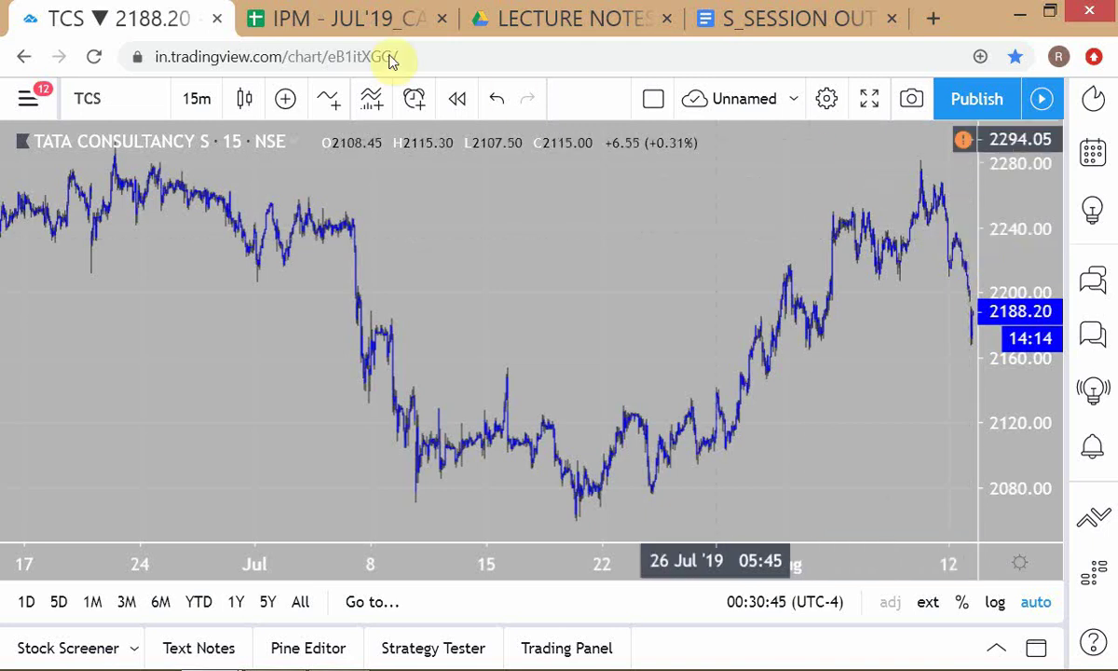
{"action": "left_click", "coordinate": [373, 25]}
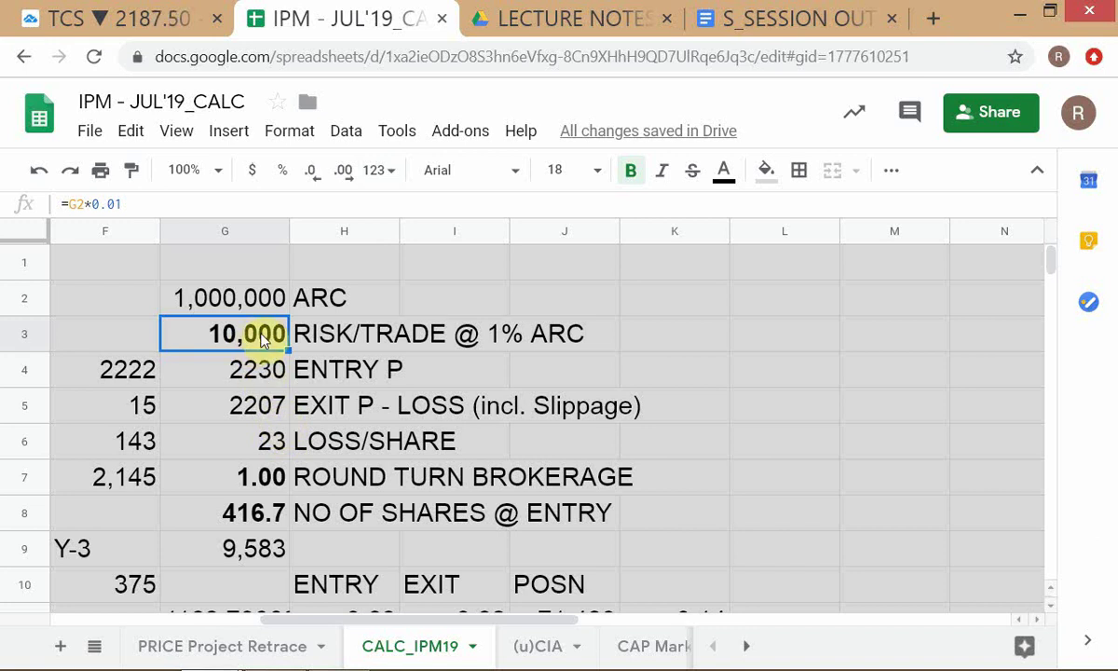
{"action": "scroll", "coordinate": [937, 431], "scroll_direction": "down", "scroll_amount": 1}
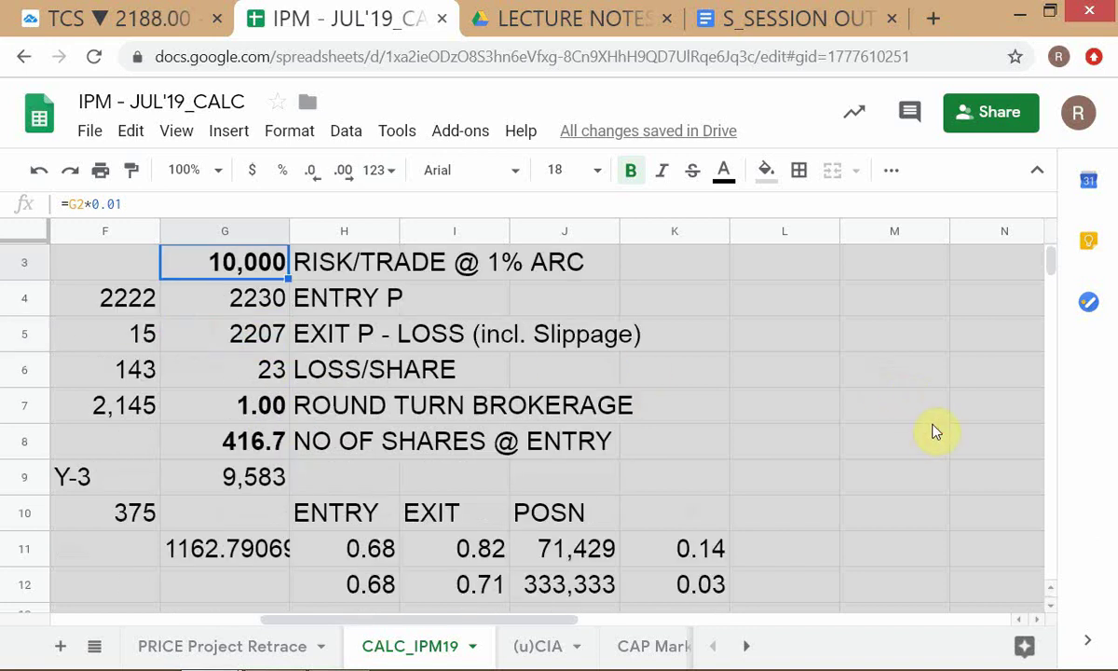
{"action": "scroll", "coordinate": [937, 430], "scroll_direction": "up", "scroll_amount": 1}
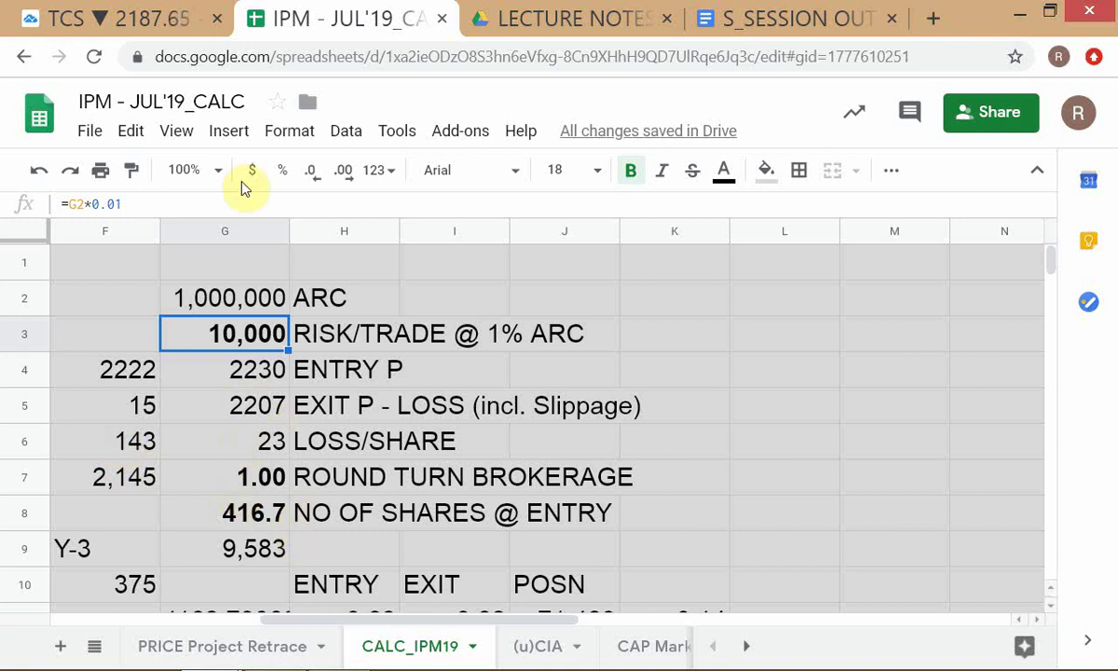
{"action": "left_click", "coordinate": [103, 17]}
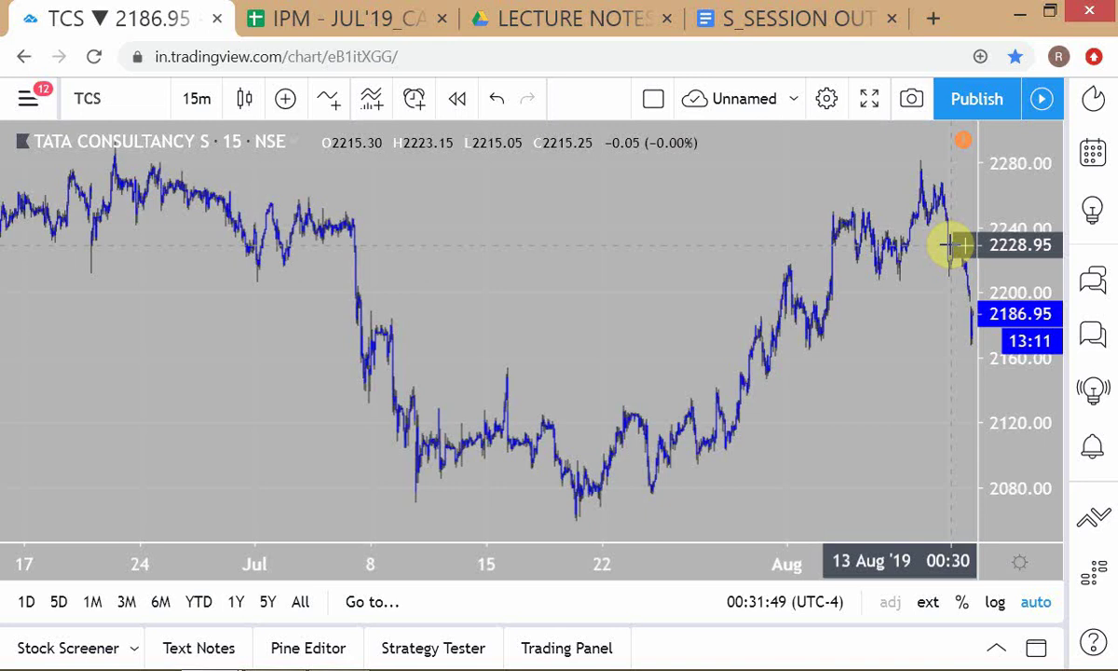
{"action": "left_click", "coordinate": [347, 16]}
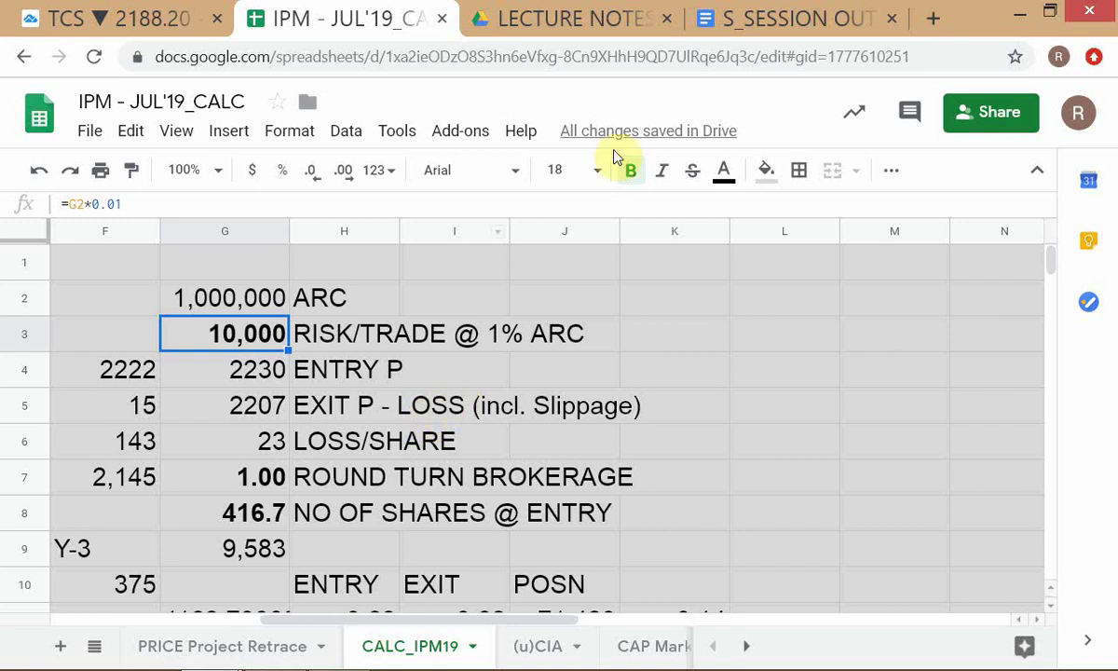
- Switch to the S_SESSION OUTLINE document and extend the pyramiding note after "PER TRADE" with "- AND ACTUALLY PER UNIQUE STOP"
{"action": "left_click", "coordinate": [783, 19]}
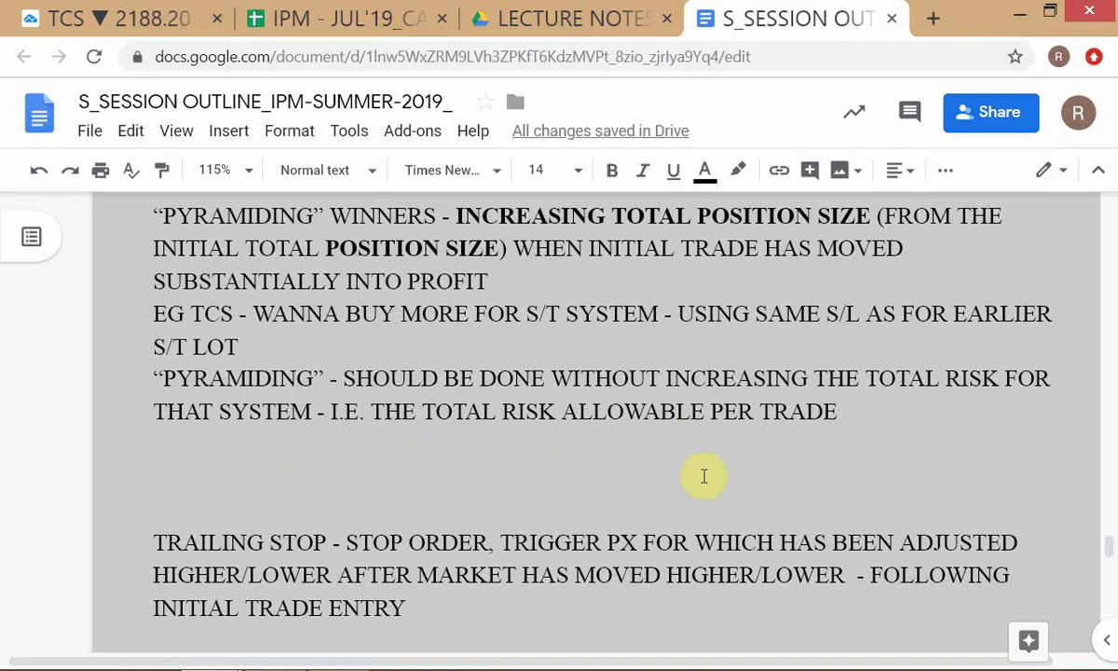
{"action": "type", "text": "N"}
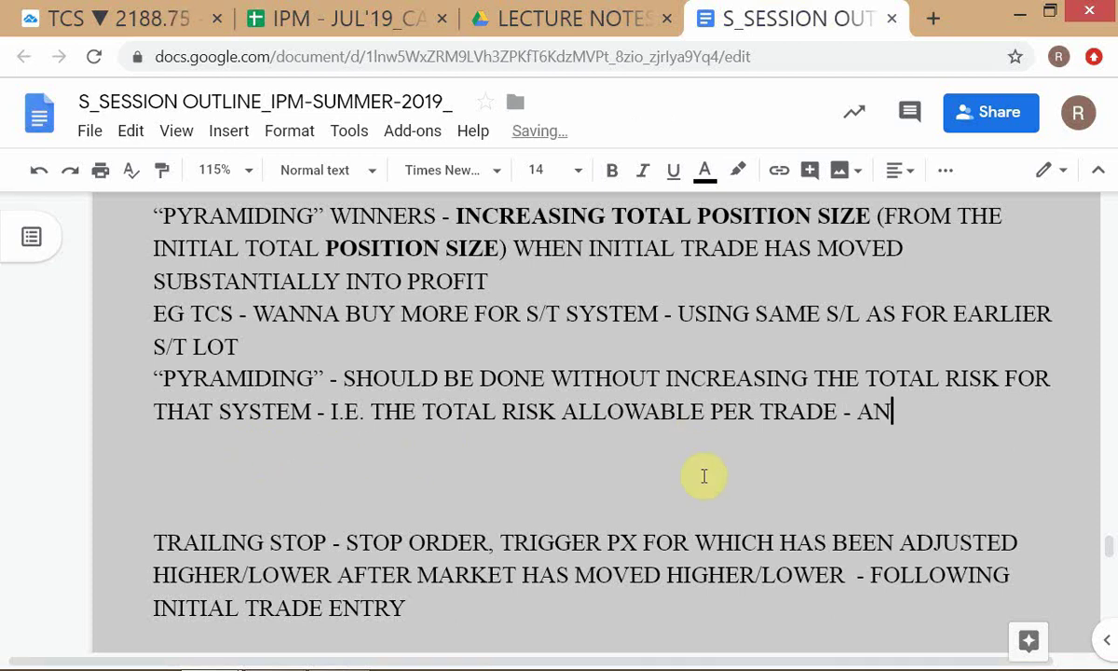
{"action": "type", "text": "D ACTUA"}
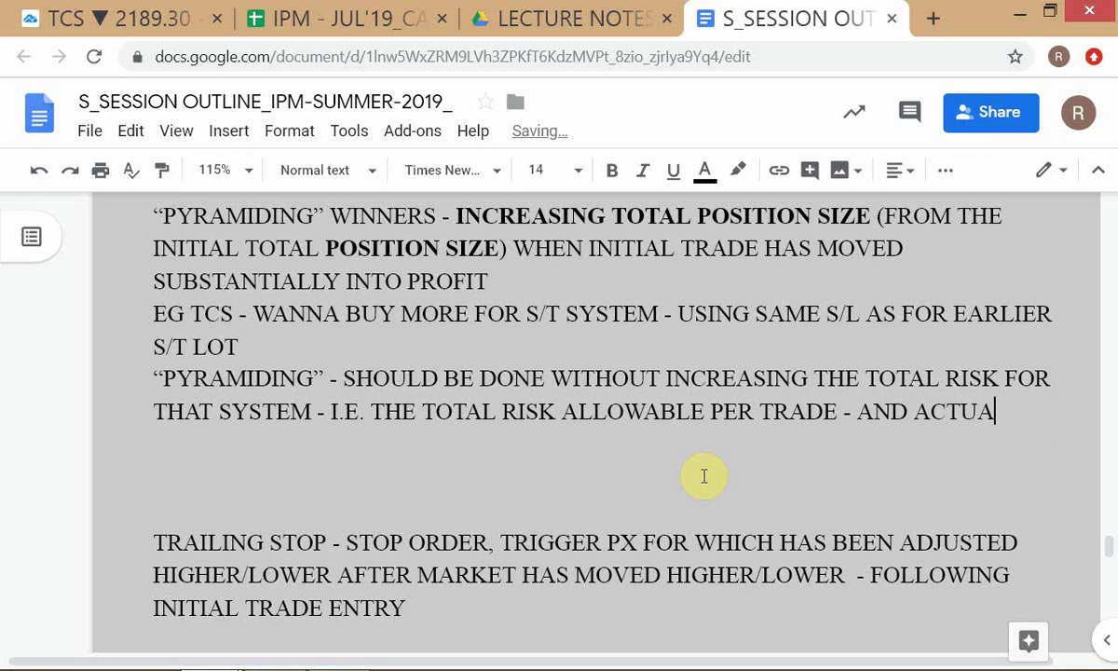
{"action": "type", "text": "LLY PER "}
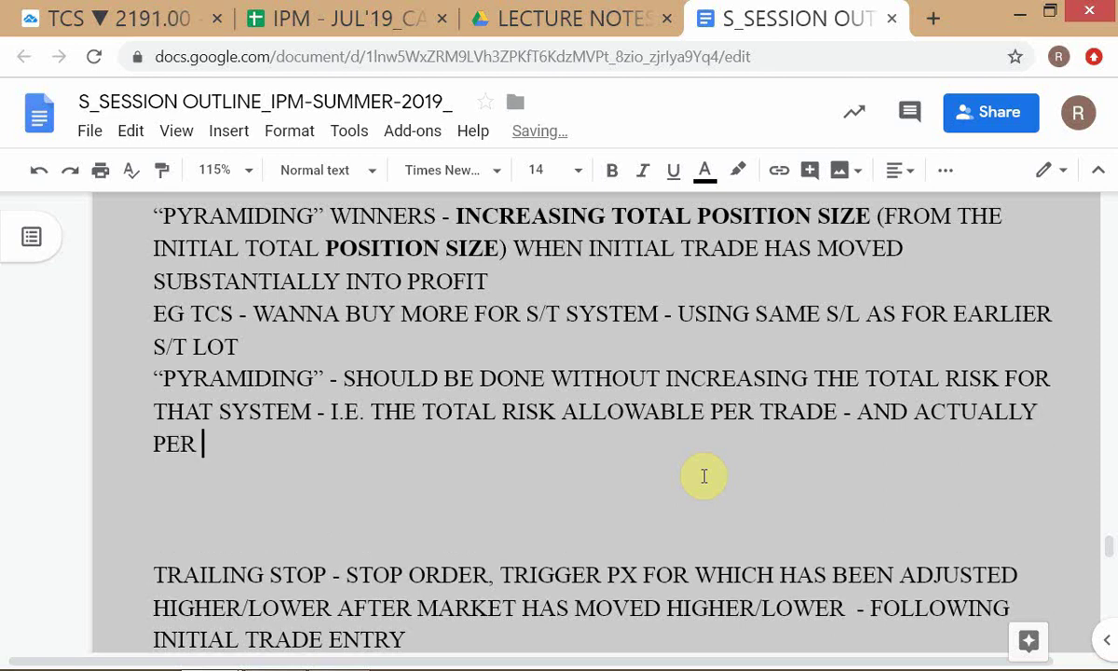
{"action": "type", "text": "UNIQ"}
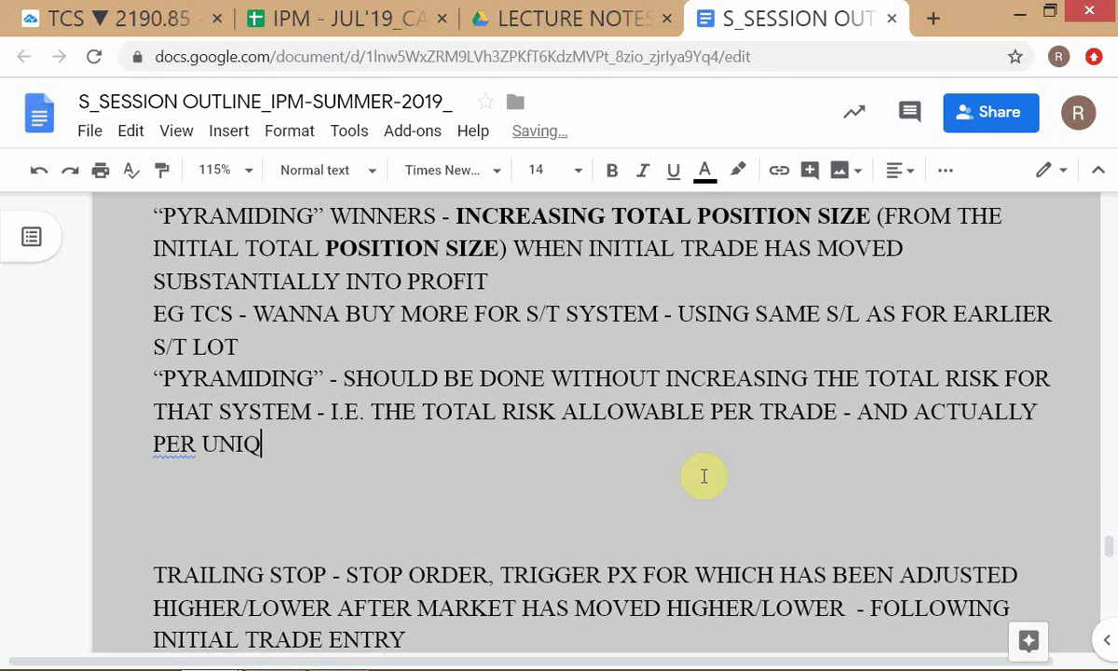
{"action": "type", "text": "UE STOP"}
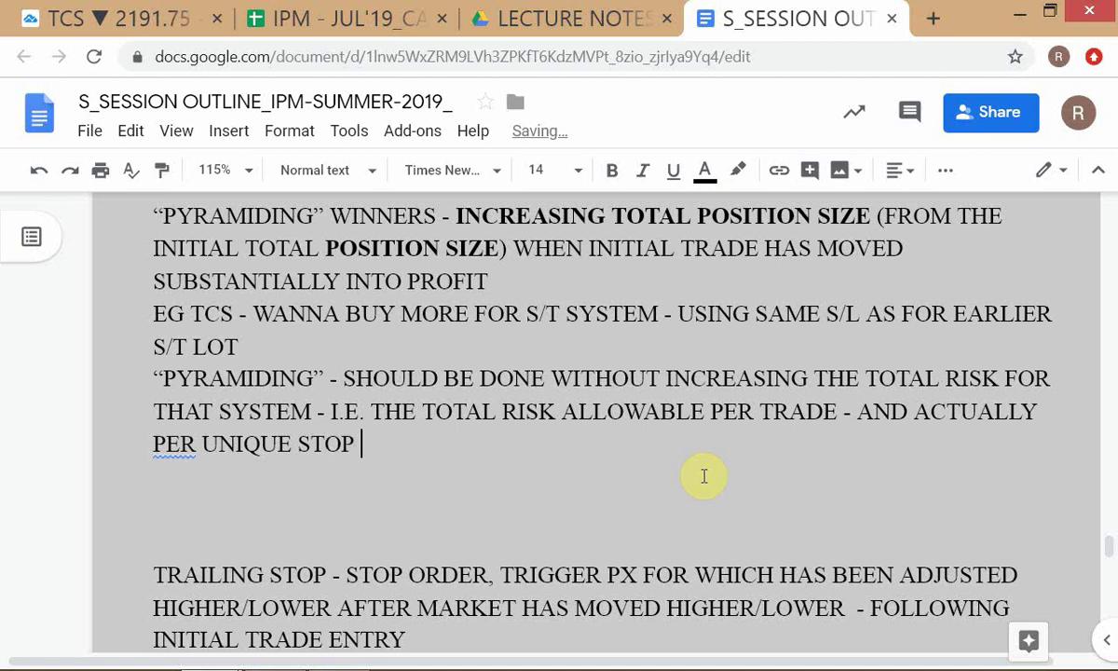
{"action": "key", "text": "BackSpace"}
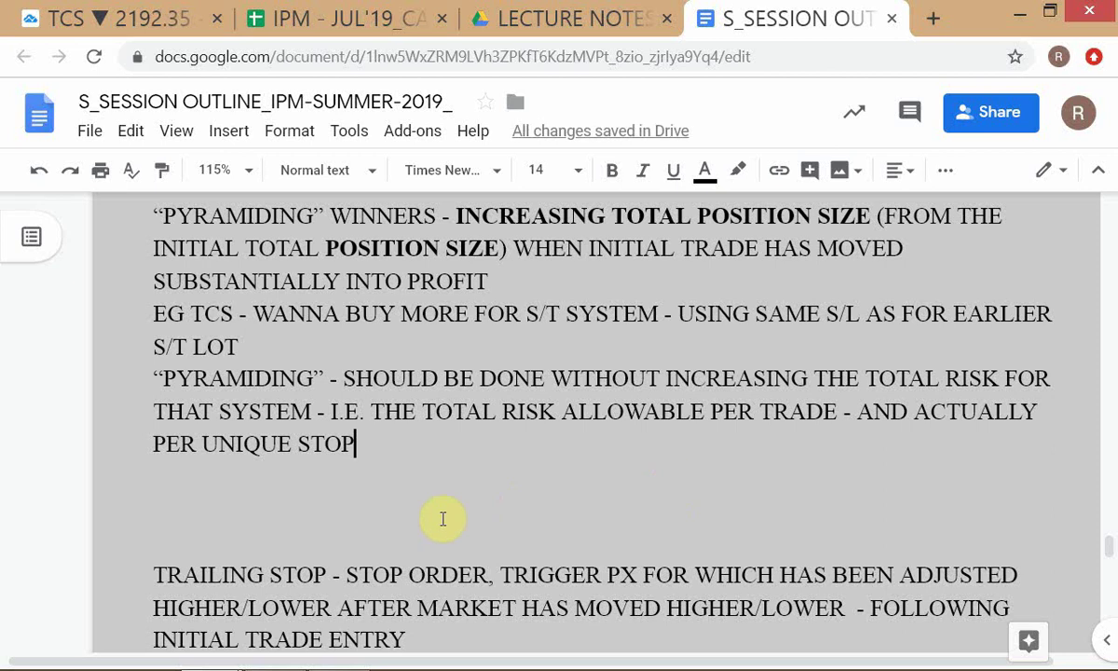
- Make the phrases "TOTAL RISK ALLOWABLE PER TRADE" and "RISK FOR THAT SYSTEM" bold in the pyramiding note
{"action": "left_click", "coordinate": [414, 416]}
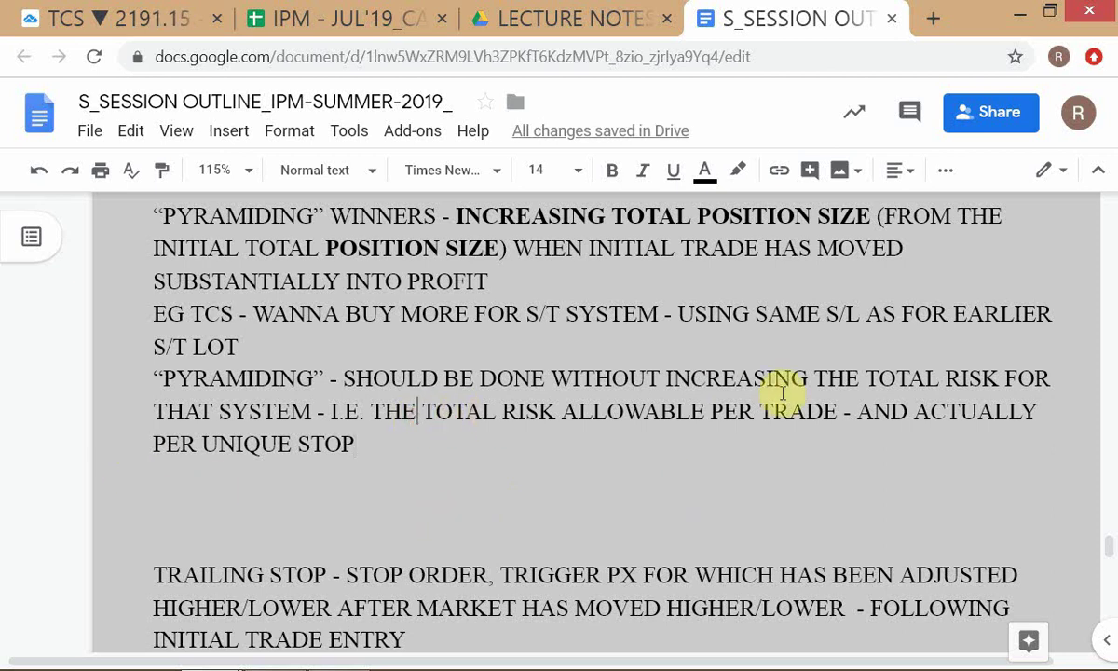
{"action": "left_click", "coordinate": [830, 408], "text": "shift"}
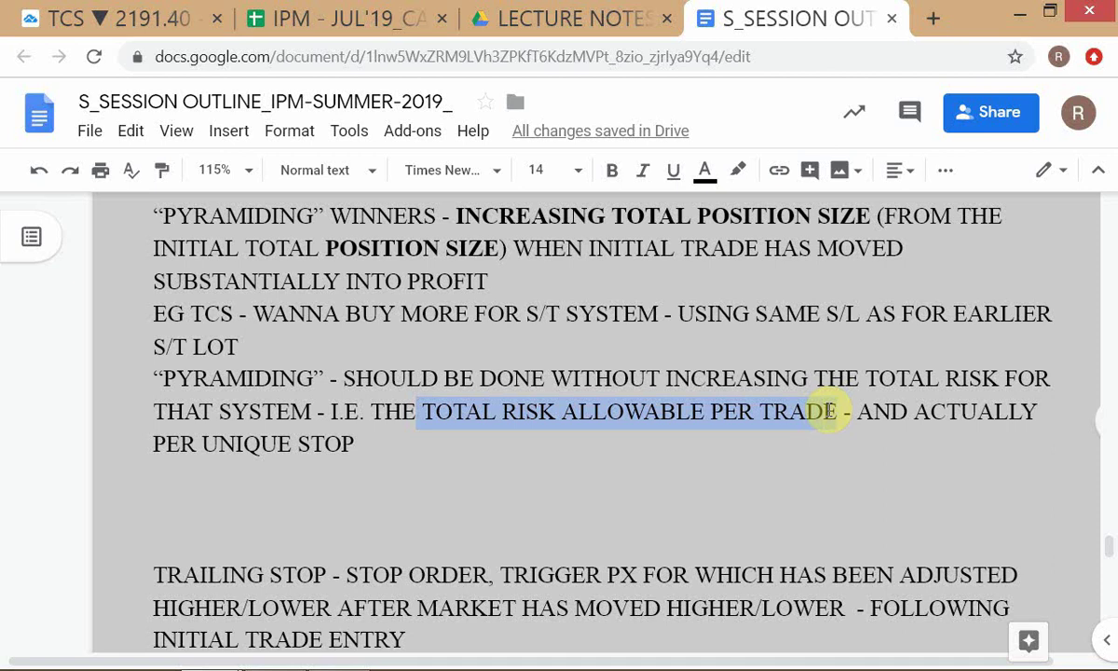
{"action": "key", "text": "ctrl+b"}
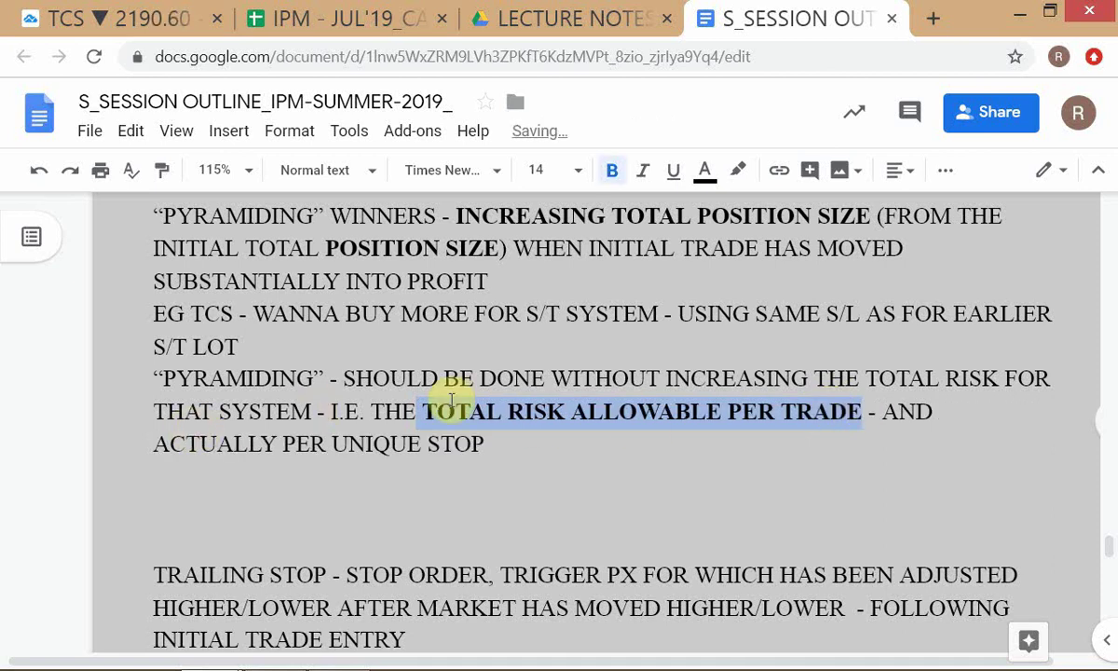
{"action": "left_click", "coordinate": [947, 379]}
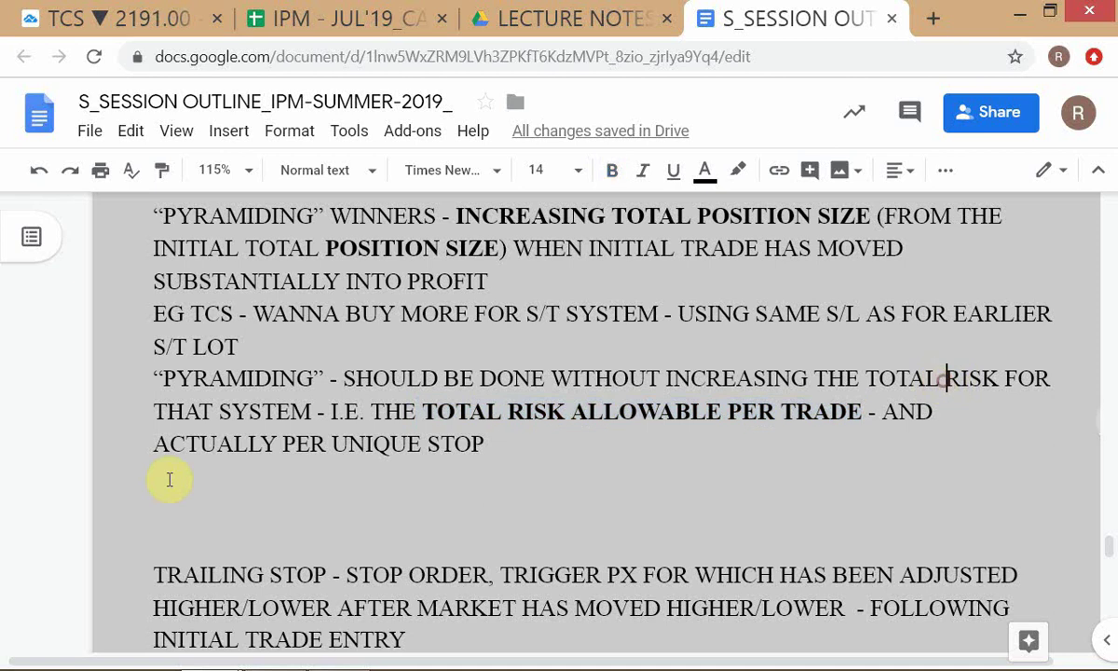
{"action": "left_click", "coordinate": [312, 412], "text": "shift"}
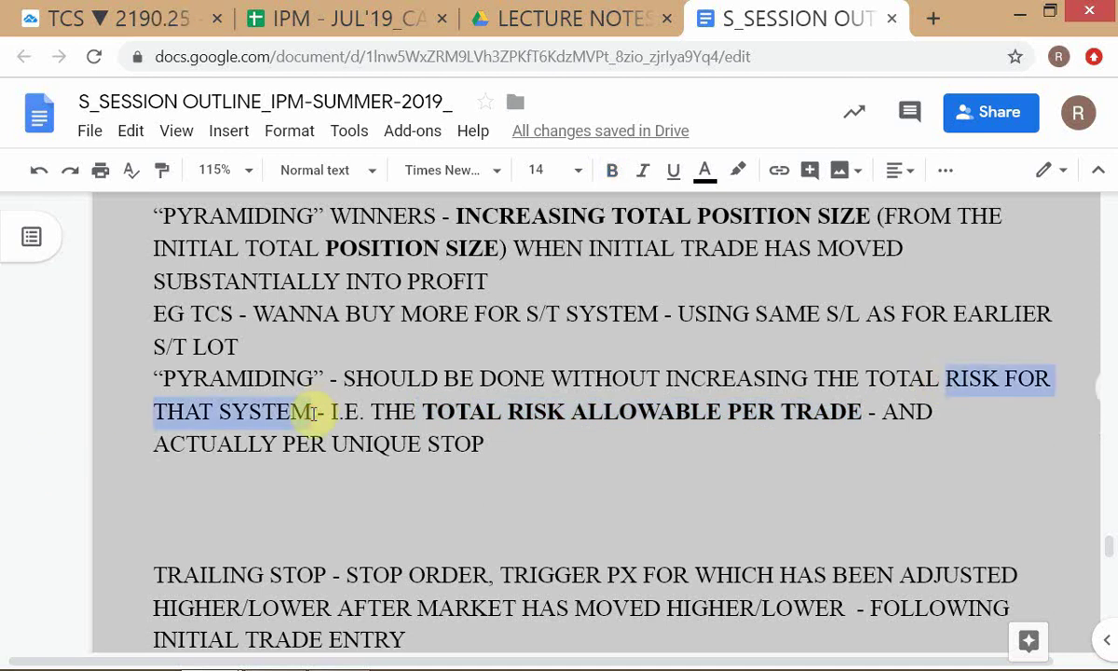
{"action": "key", "text": "ctrl+b"}
{"action": "left_click", "coordinate": [480, 462]}
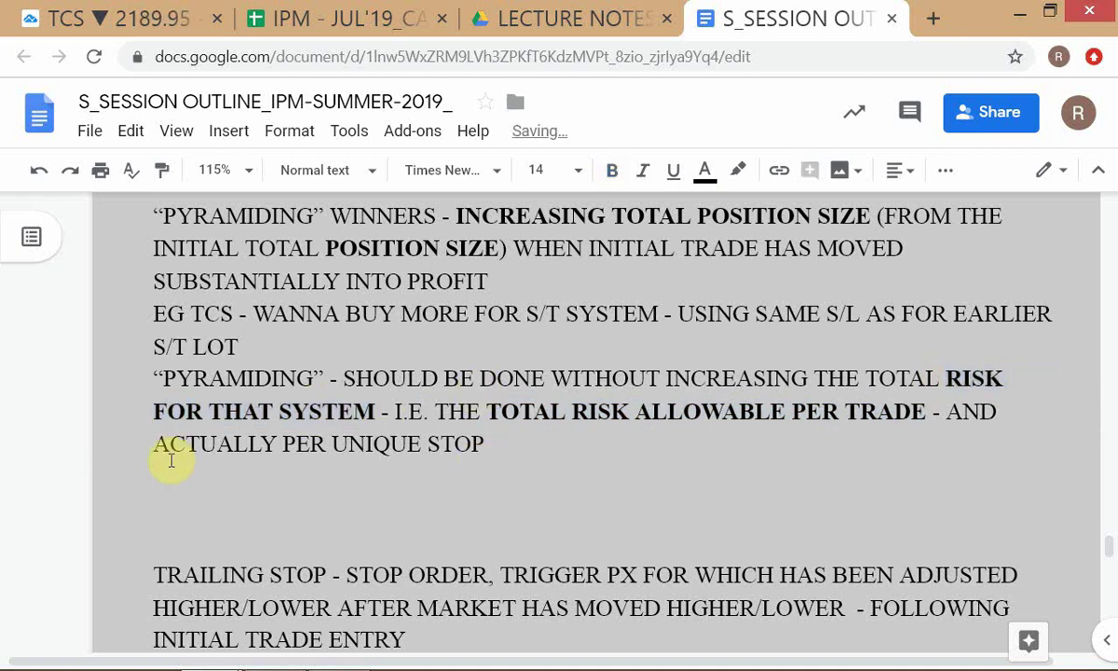
- Make the phrase "ACTUALLY PER UNIQUE STOP" bold in the pyramiding note
{"action": "left_click", "coordinate": [525, 455]}
{"action": "key", "text": "shift+Home"}
{"action": "key", "text": "ctrl+b"}
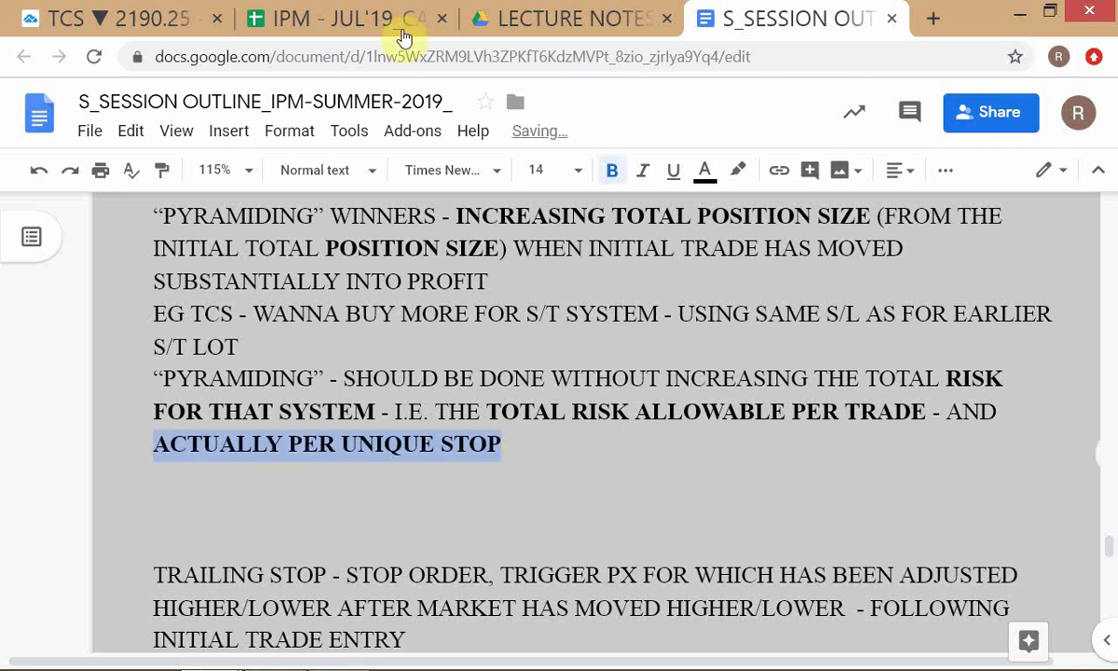
- Switch to the IPM - JUL'19_CALC spreadsheet and append "- RISK PER" to the RISK/TRADE @ 1% ARC label in H3
{"action": "left_click", "coordinate": [319, 19]}
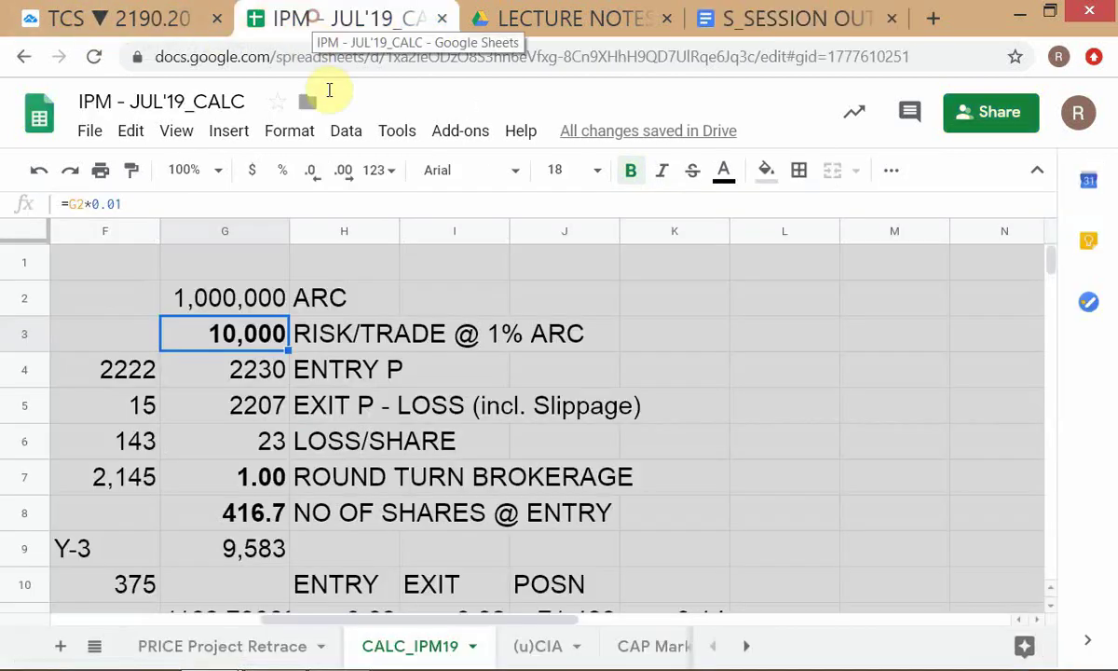
{"action": "left_click", "coordinate": [367, 345]}
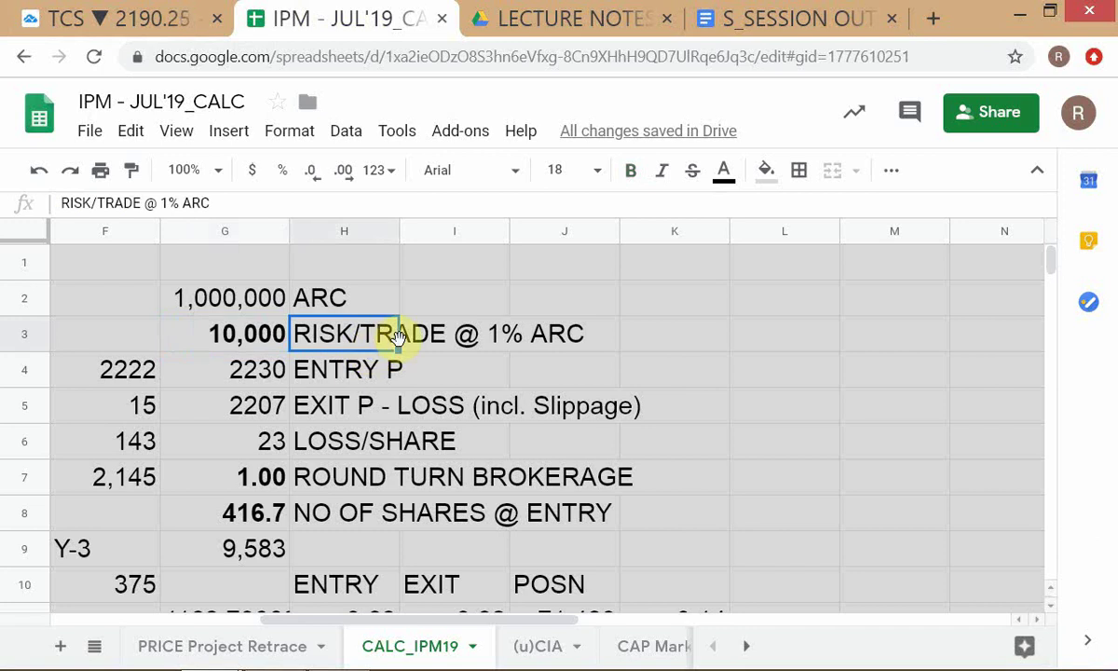
{"action": "double_click", "coordinate": [398, 337]}
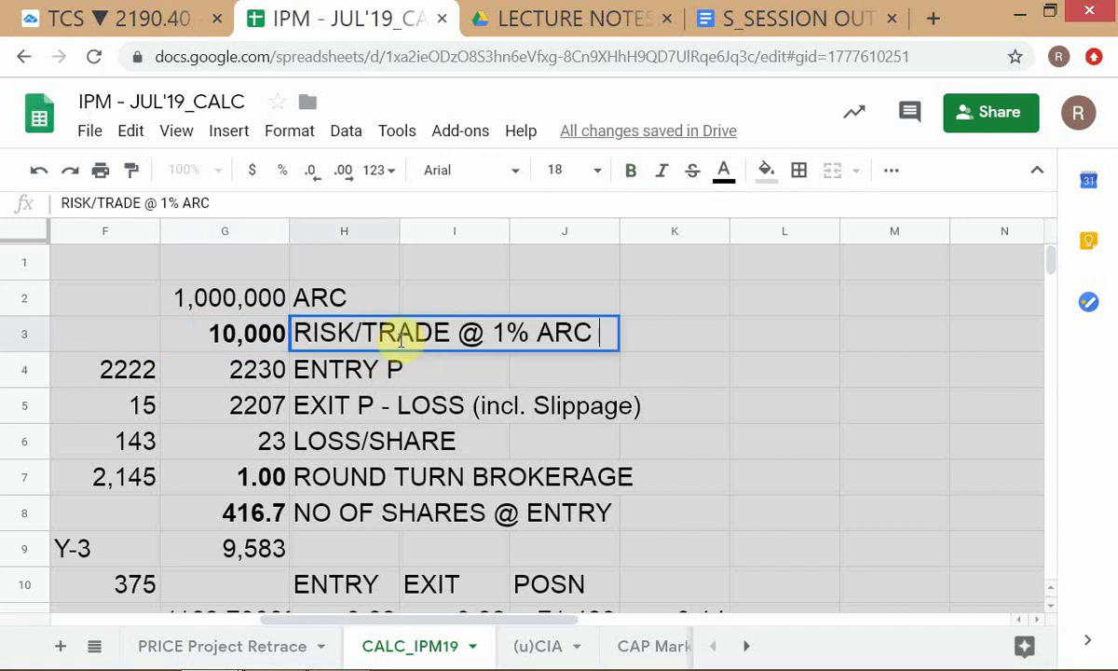
{"action": "type", "text": "- RISK "}
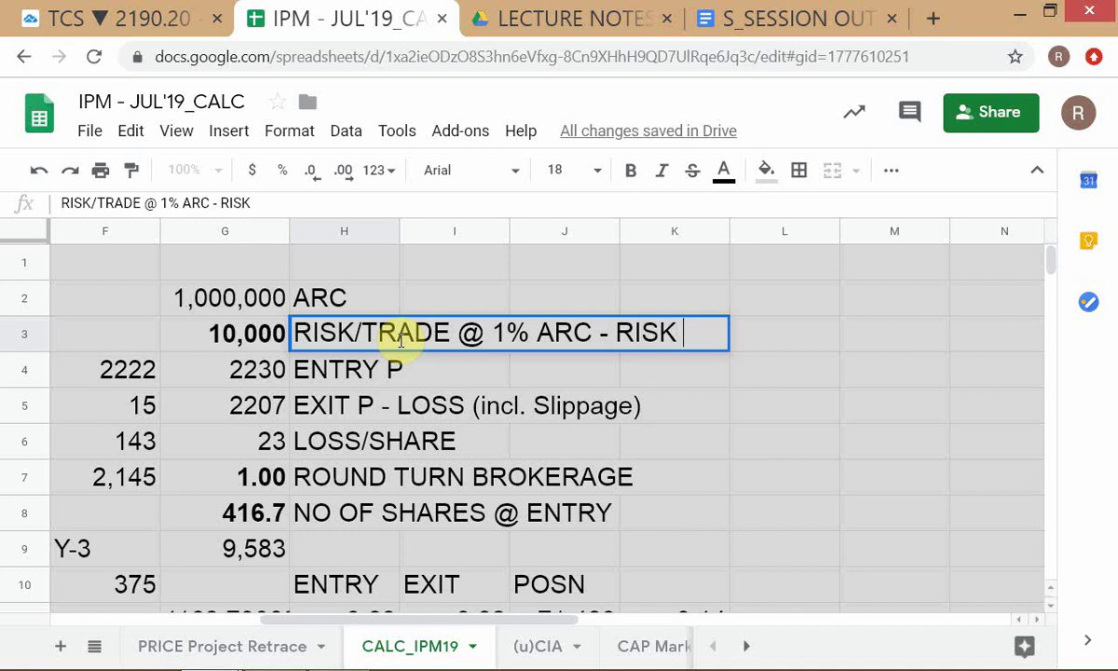
{"action": "type", "text": "PER"}
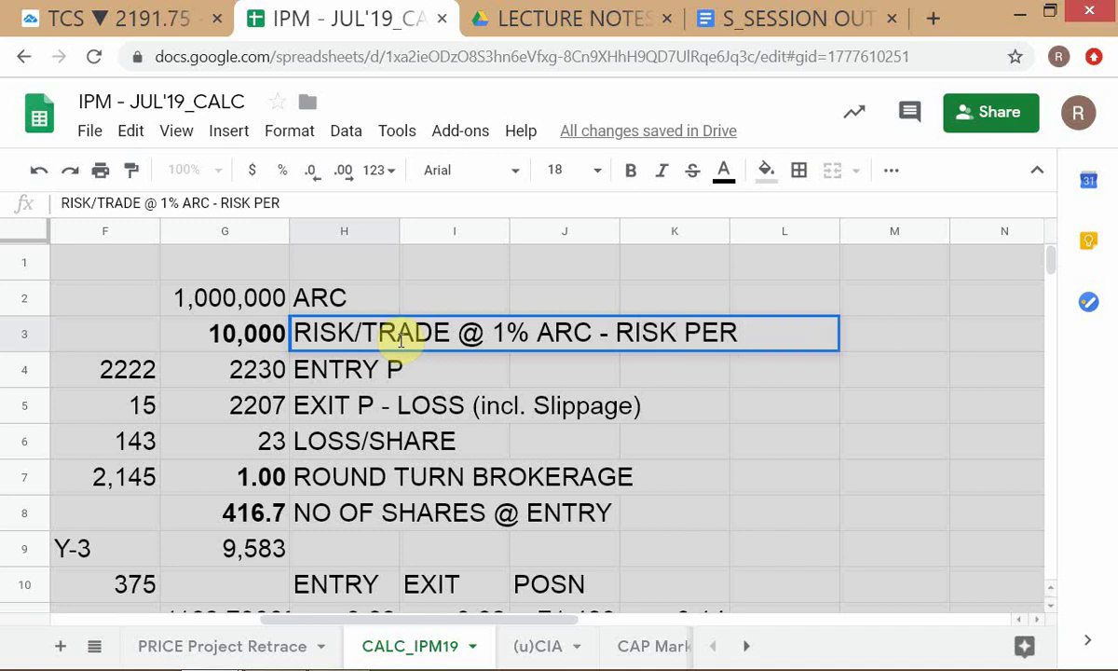
- Copy the words "UNIQUE STOP" from the pyramiding note in the S_SESSION OUTLINE document
{"action": "key", "text": "ctrl+Tab"}
{"action": "key", "text": "ctrl+Tab"}
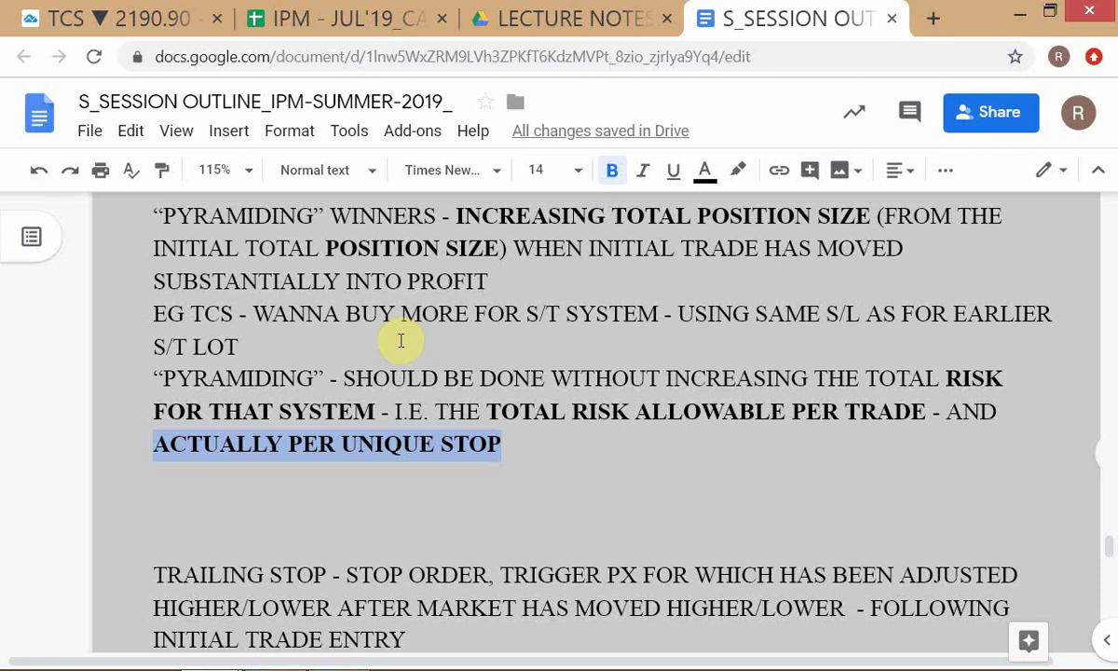
{"action": "key", "text": "Left"}
{"action": "key", "text": "Right"}
{"action": "key", "text": "Right"}
{"action": "key", "text": "Right"}
{"action": "key", "text": "Right"}
{"action": "key", "text": "Right"}
{"action": "key", "text": "Right"}
{"action": "key", "text": "Right"}
{"action": "key", "text": "Right"}
{"action": "key", "text": "Right"}
{"action": "key", "text": "Right"}
{"action": "key", "text": "Right"}
{"action": "key", "text": "Right"}
{"action": "key", "text": "Right"}
{"action": "key", "text": "Right"}
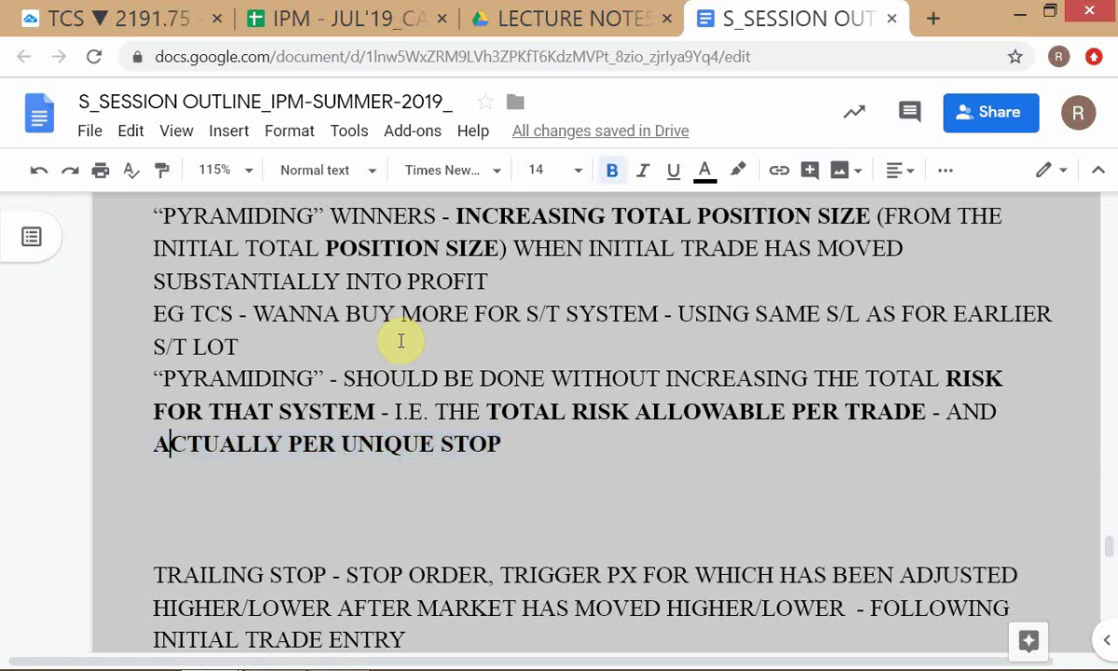
{"action": "key", "text": "Left"}
{"action": "key", "text": "shift+End"}
{"action": "key", "text": "ctrl+c"}
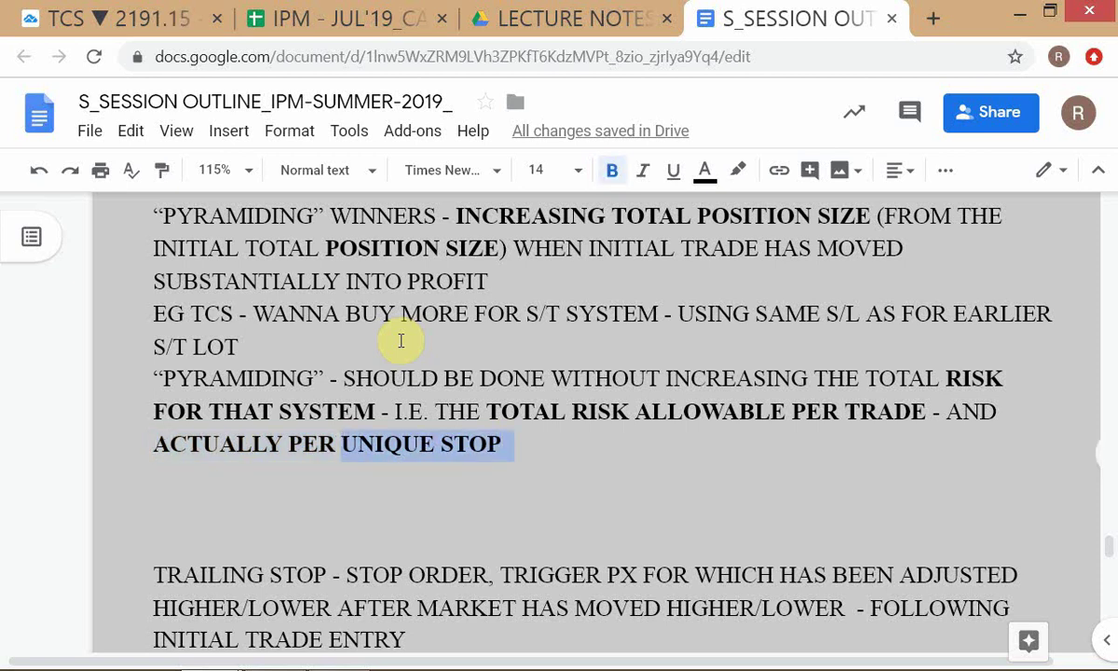
{"action": "key", "text": "Page_Down"}
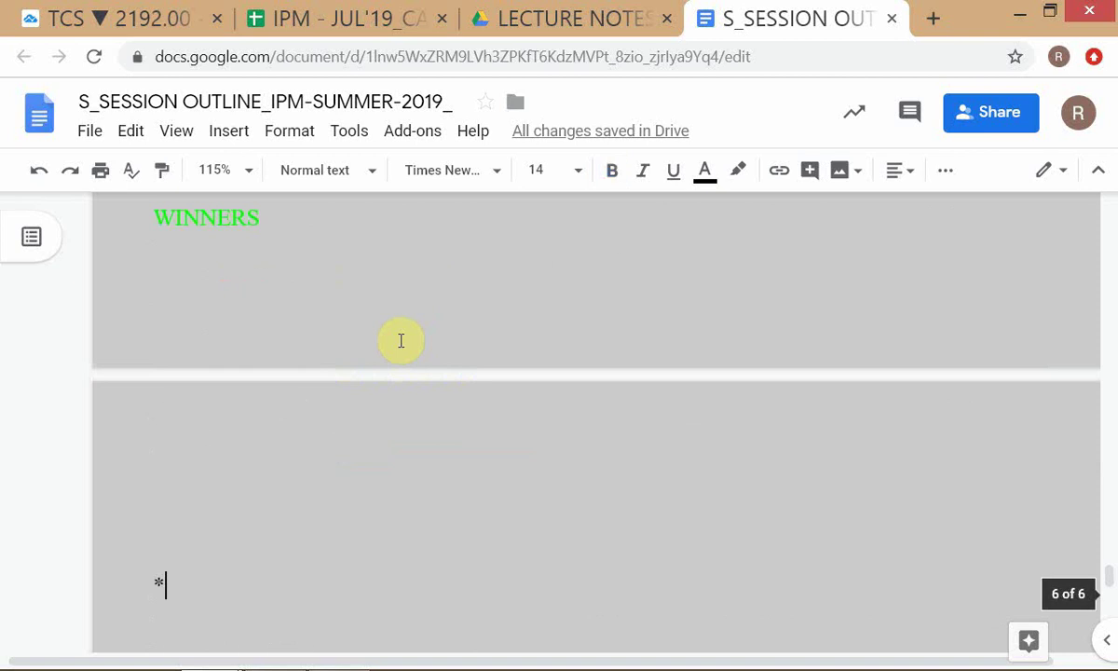
{"action": "key", "text": "Page_Up"}
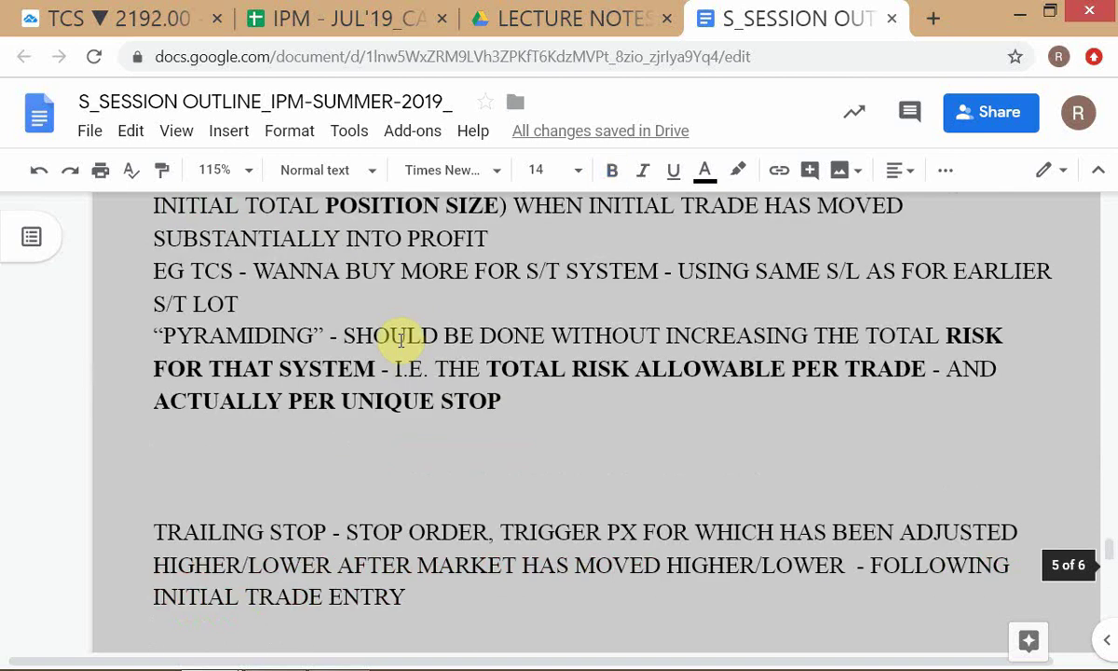
- Return to the IPM - JUL'19_CALC spreadsheet and complete the H3 label by pasting "UNIQUE STOP" after "RISK PER"
{"action": "left_click", "coordinate": [287, 19]}
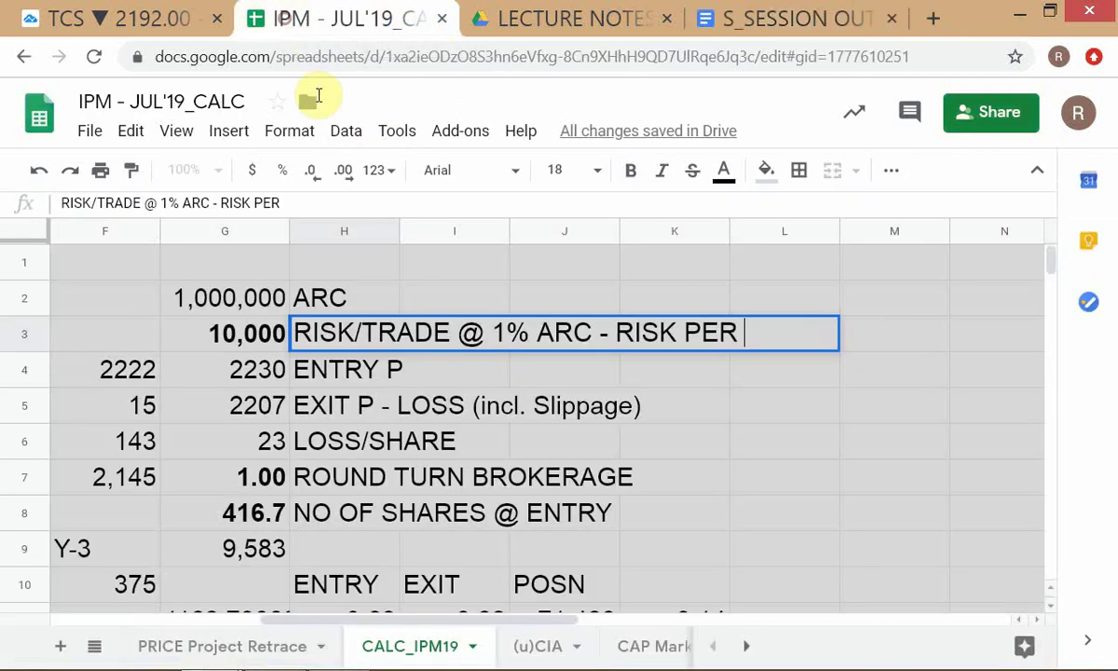
{"action": "key", "text": "ctrl+v"}
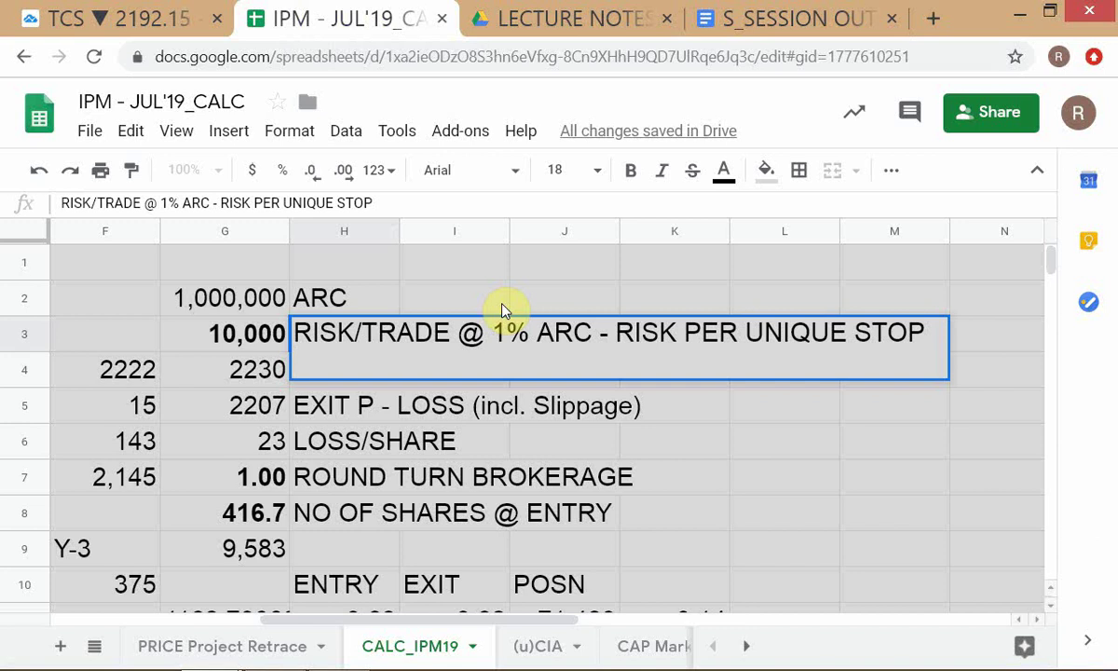
{"action": "key", "text": "BackSpace"}
{"action": "key", "text": "Return"}
{"action": "type", "text": "ENTRY P"}
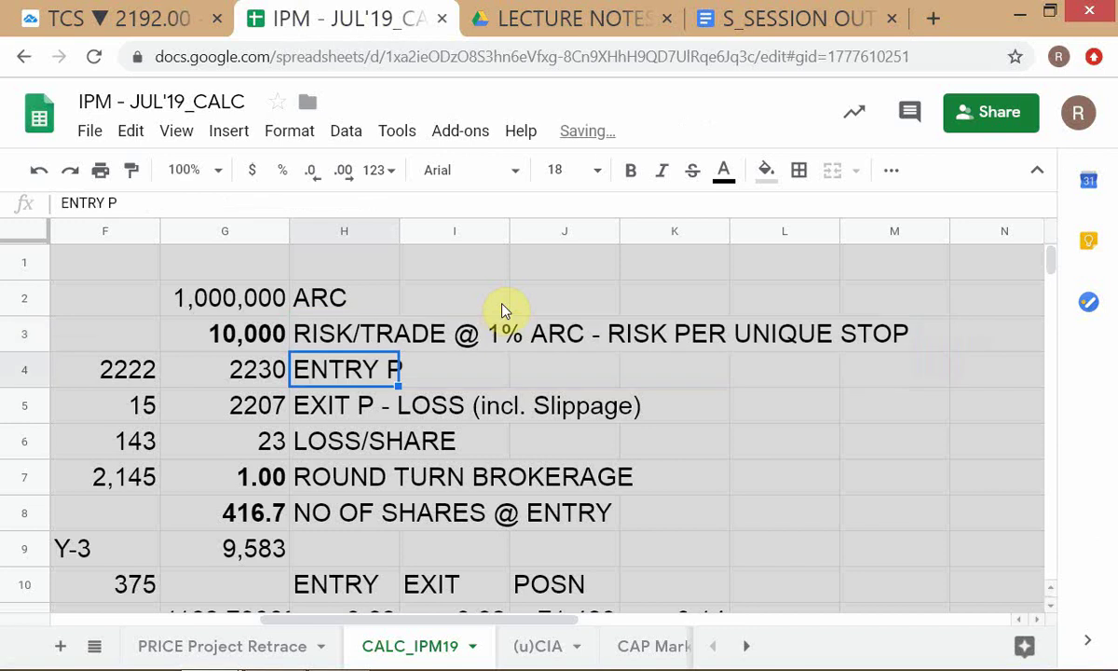
{"action": "key", "text": "Up"}
- Review several months of the TCS chart in TradingView alongside the H3 risk label and the TCS position and stop order in Interactive Brokers TWS
{"action": "left_click", "coordinate": [103, 19]}
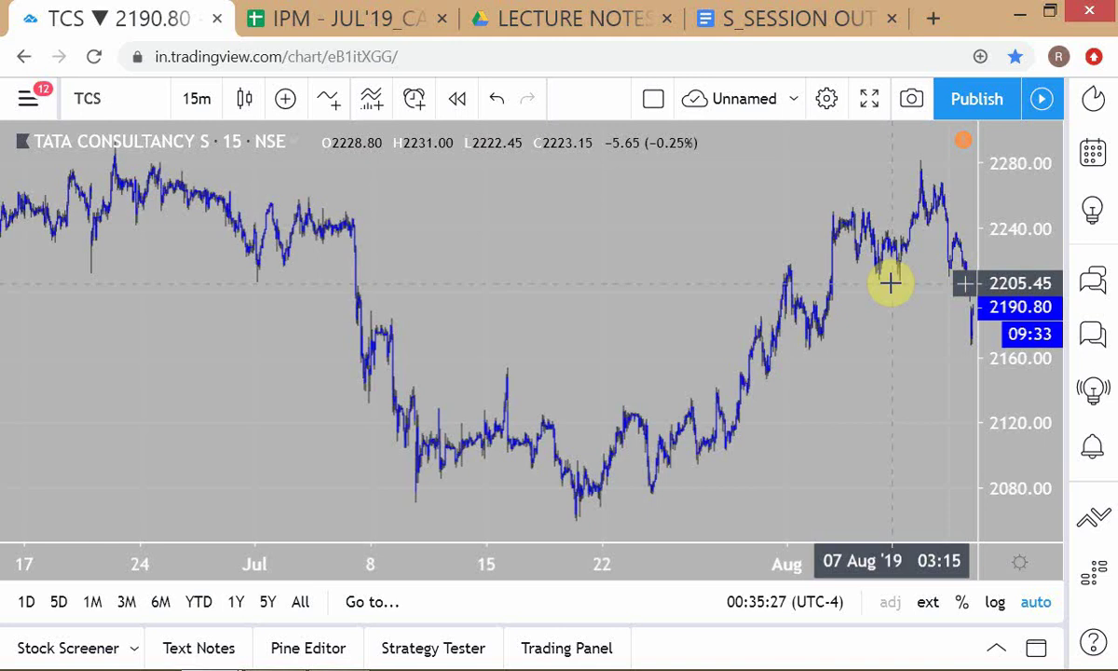
{"action": "scroll", "coordinate": [766, 437], "scroll_direction": "down", "scroll_amount": 2}
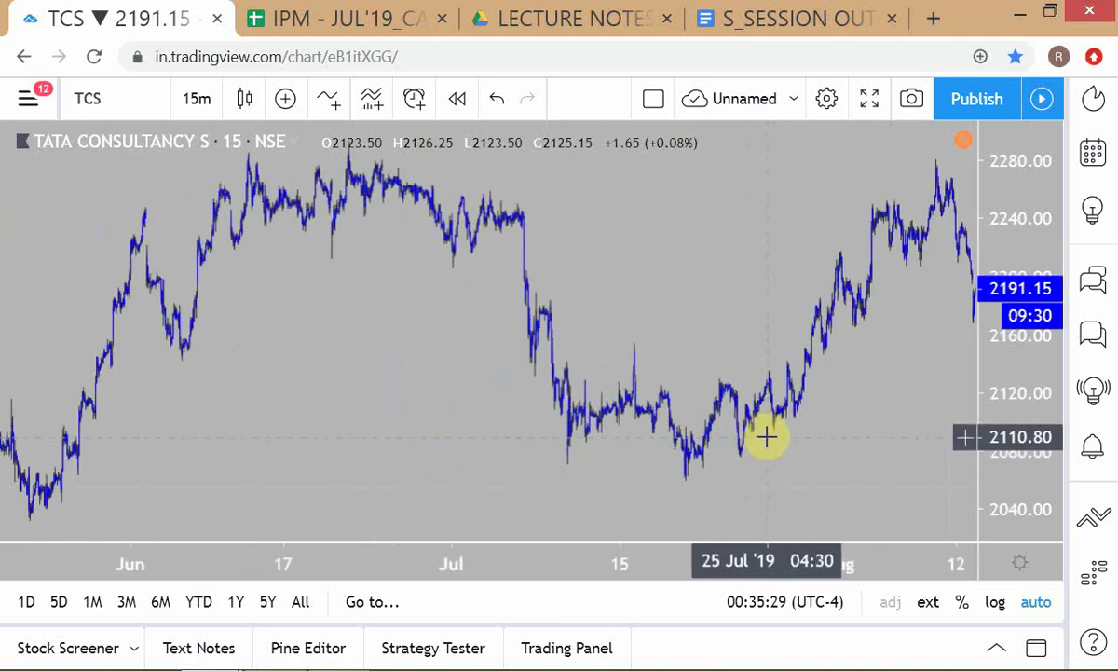
{"action": "scroll", "coordinate": [766, 437], "scroll_direction": "down", "scroll_amount": 2}
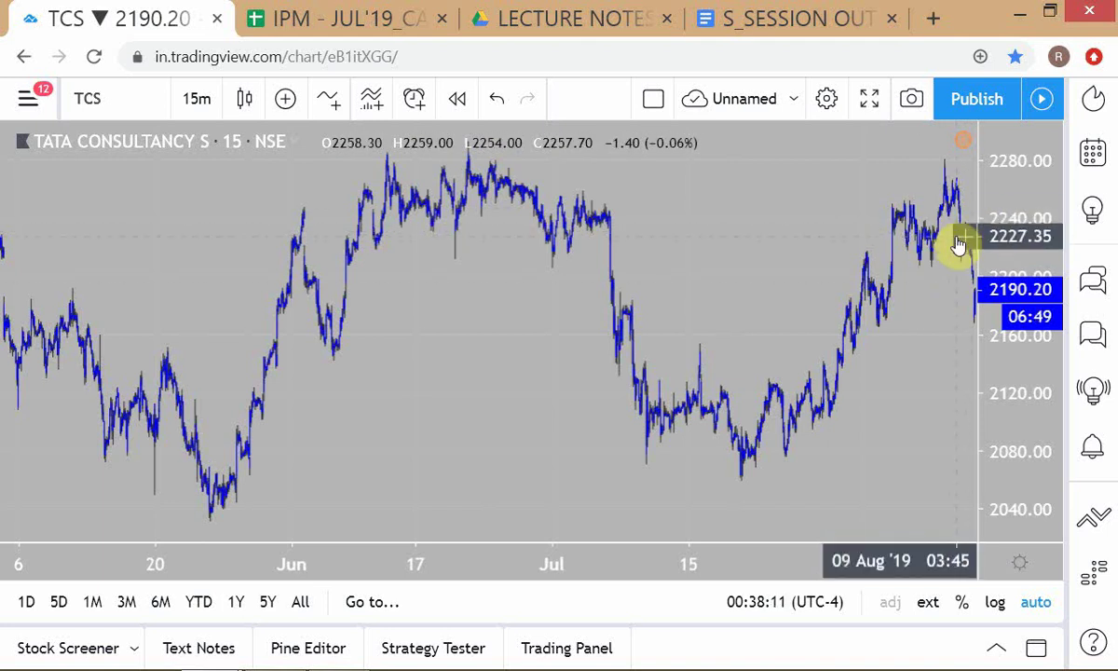
{"action": "left_click", "coordinate": [326, 21]}
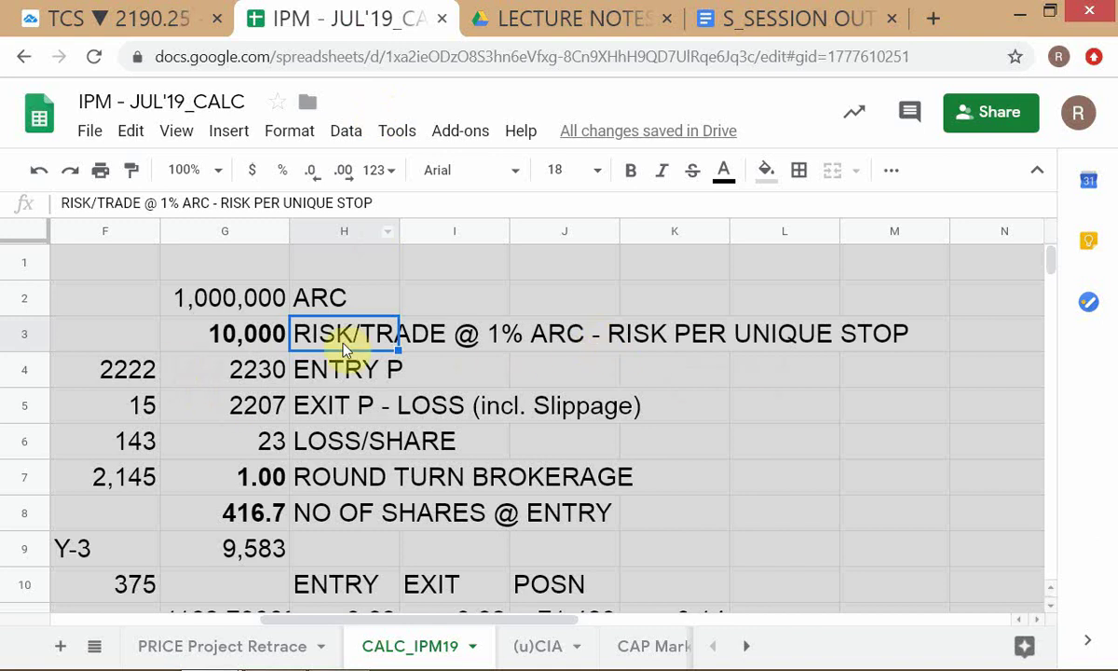
{"action": "left_click", "coordinate": [145, 19]}
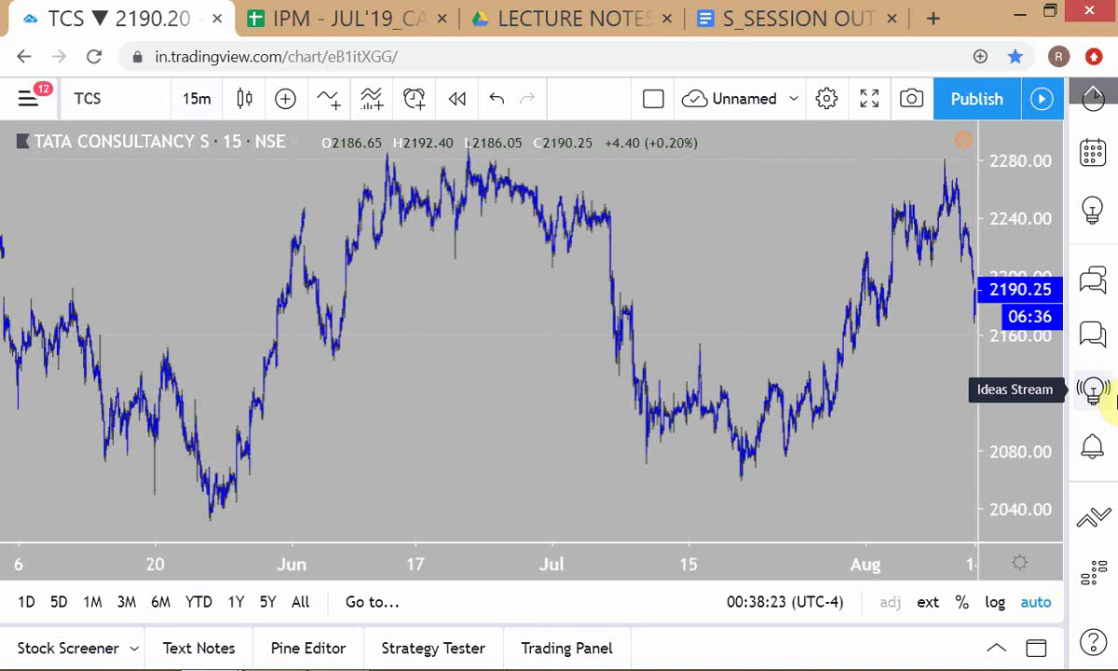
{"action": "key", "text": "ctrl+Tab"}
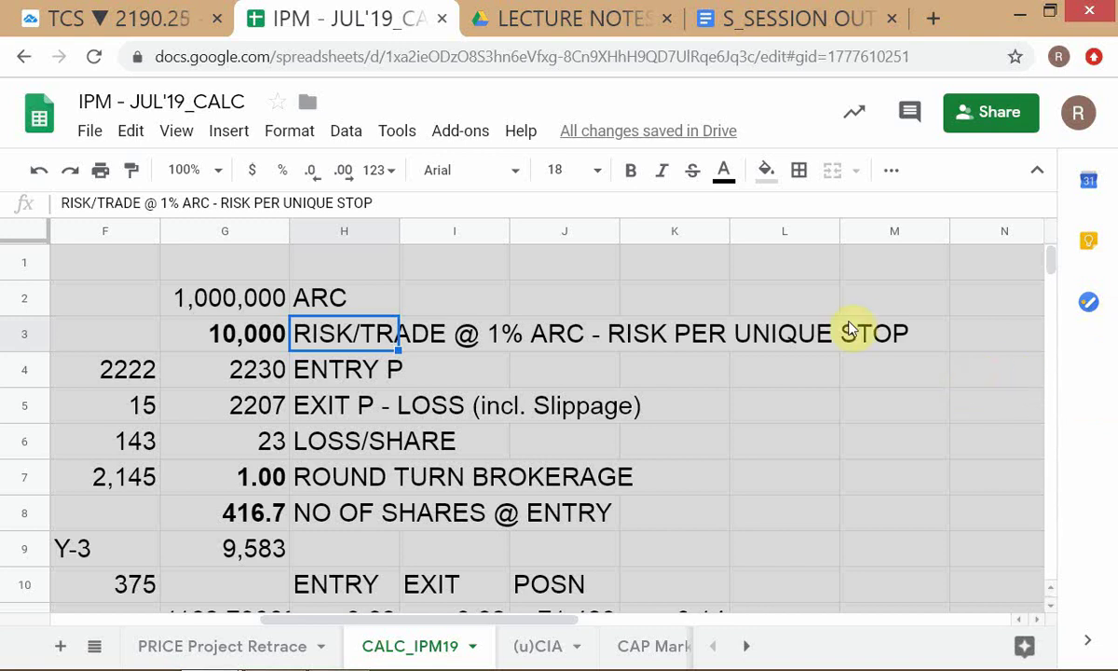
{"action": "key", "text": "ctrl+shift+Tab"}
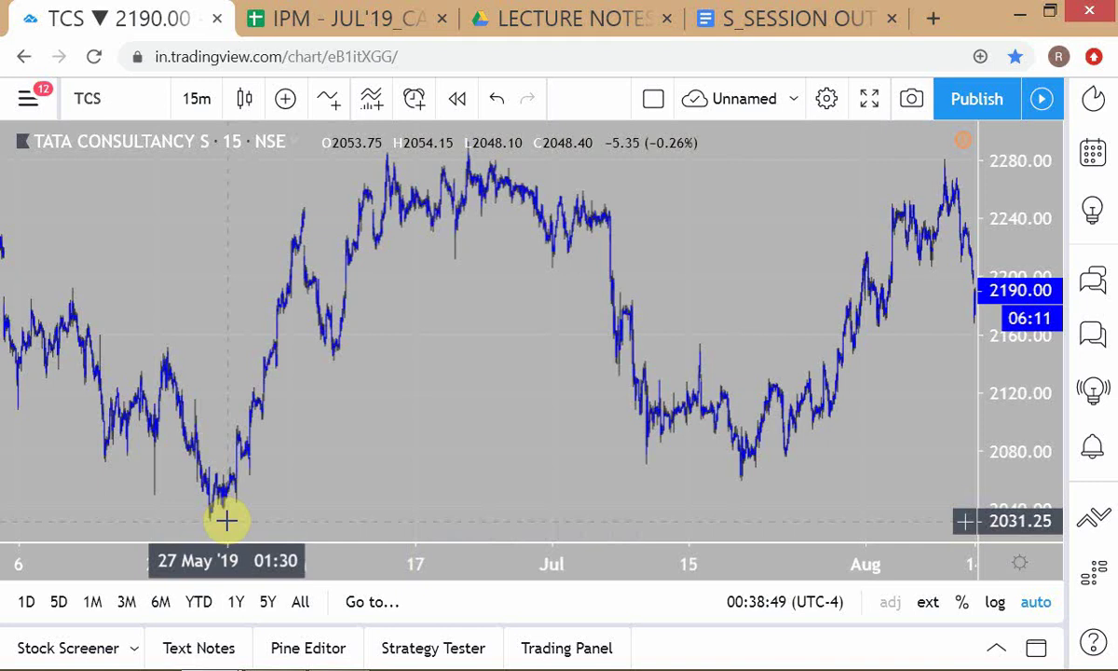
{"action": "key", "text": "alt+Tab"}
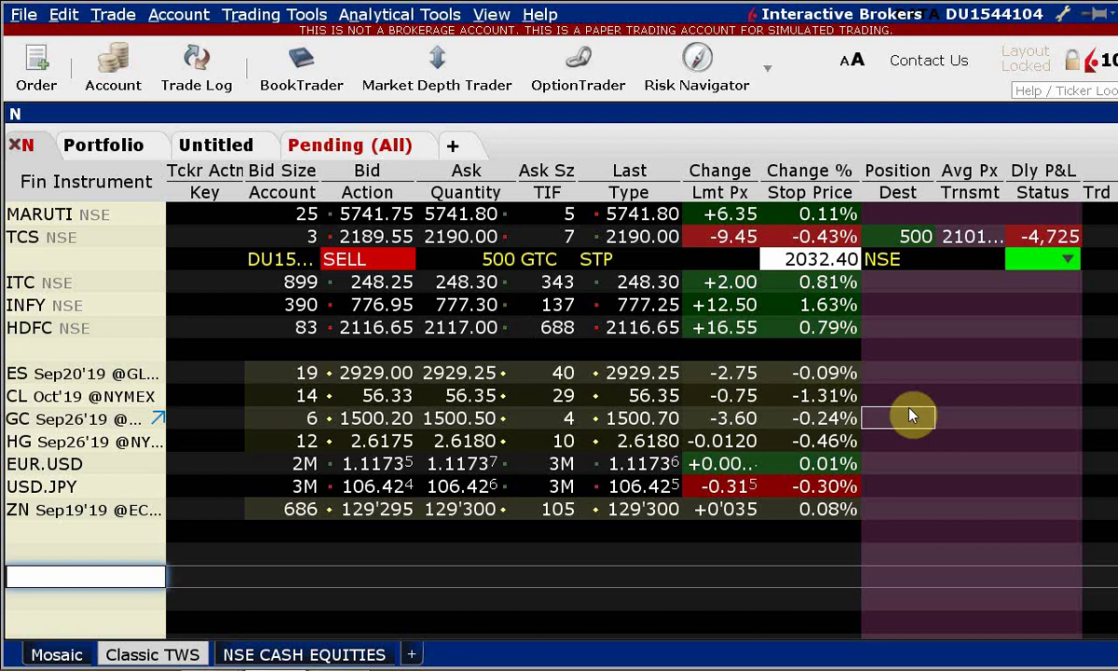
{"action": "key", "text": "alt+Tab"}
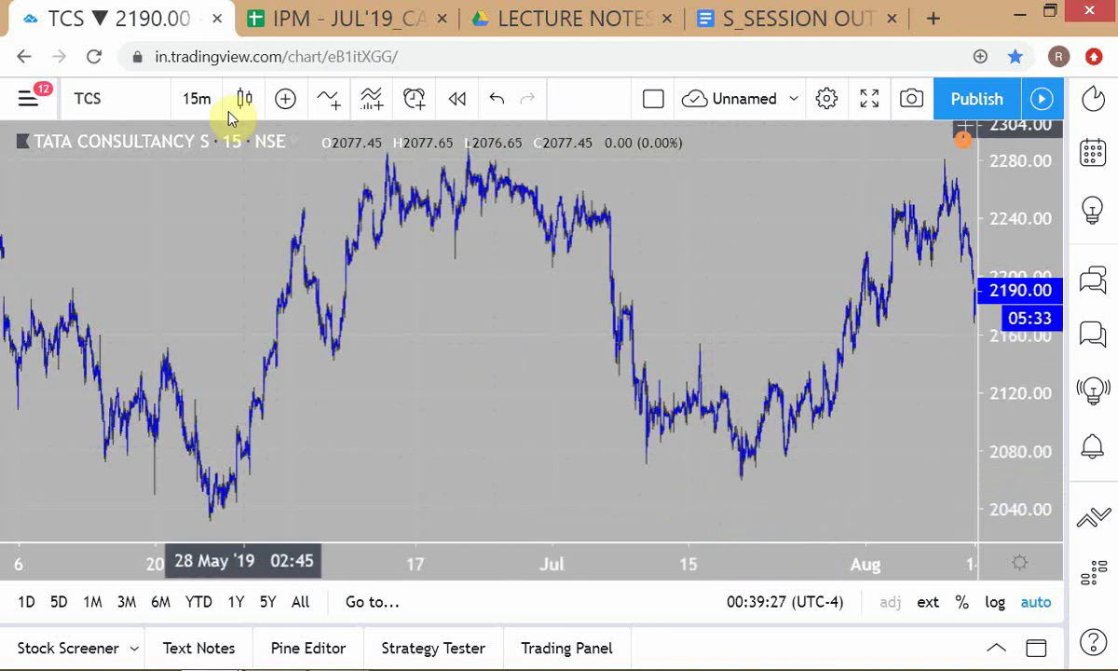
- Change the TCS chart interval to 30 minutes and examine the May to August price swings
{"action": "left_click", "coordinate": [194, 100]}
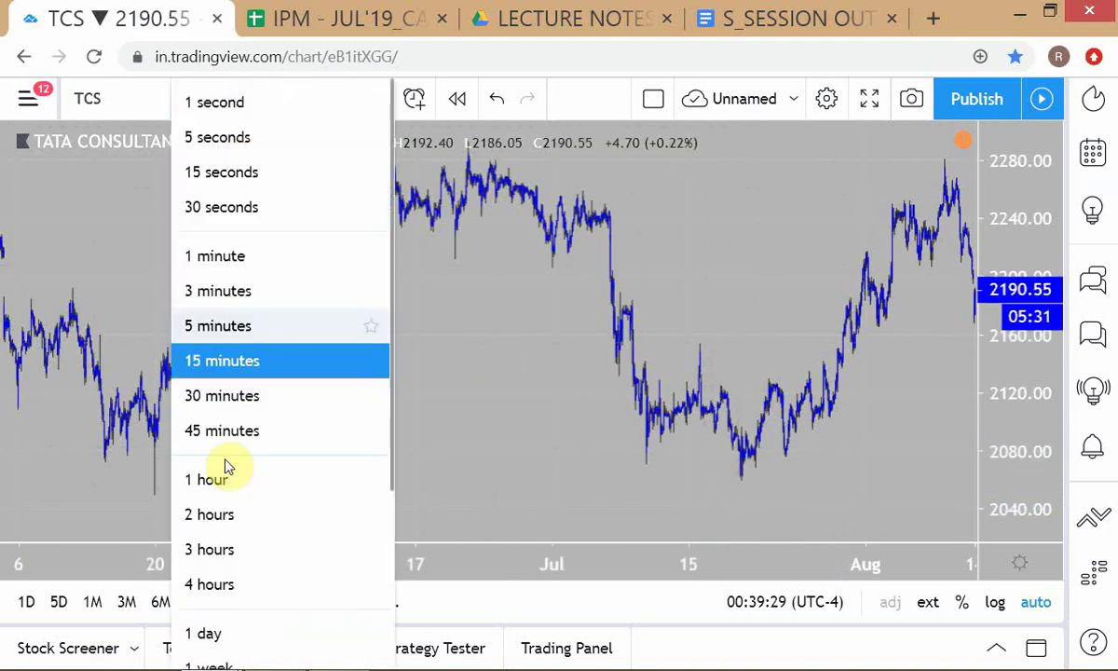
{"action": "left_click", "coordinate": [214, 404]}
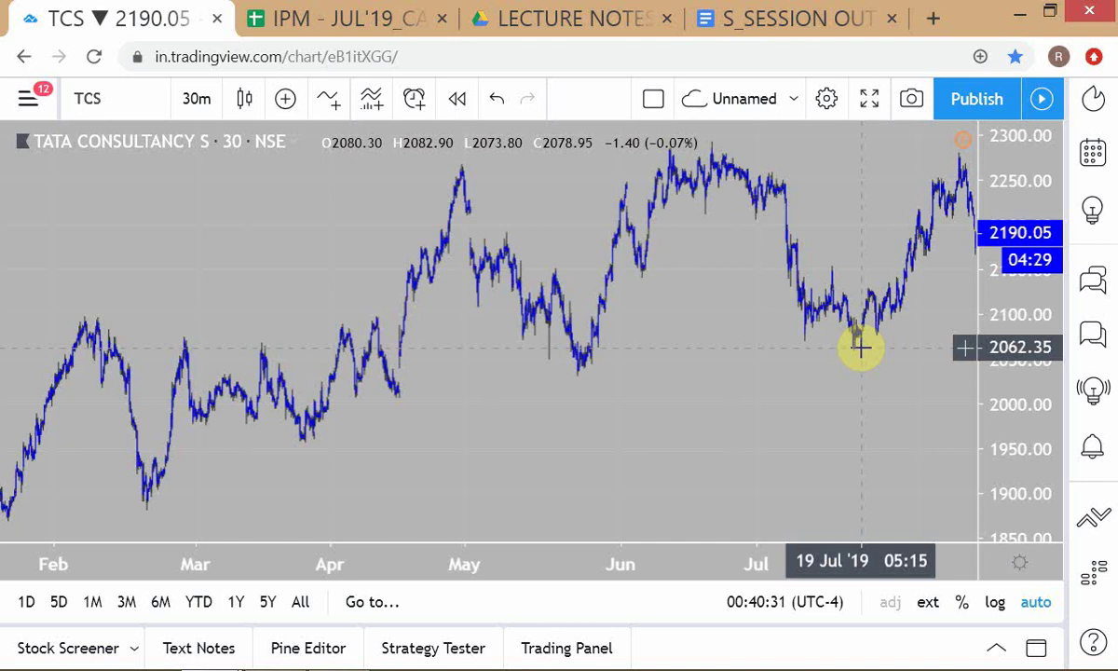
{"action": "scroll", "coordinate": [859, 348], "scroll_direction": "up", "scroll_amount": 5}
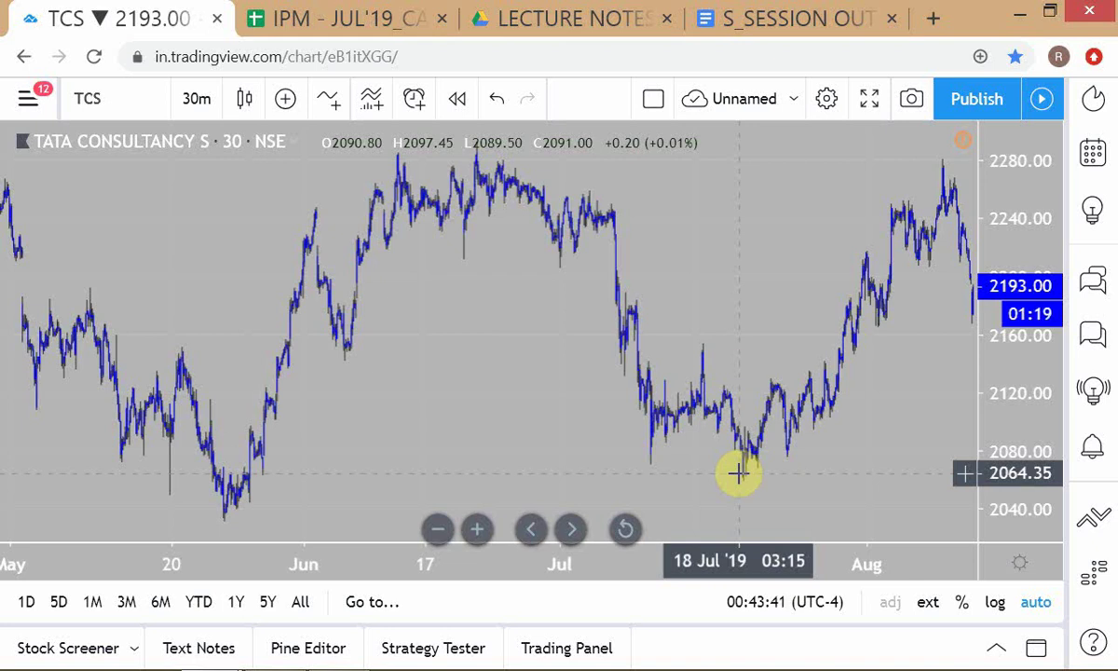
- Switch to the S_SESSION OUTLINE document and place the cursor on a blank line above the TRAILING STOP note
{"action": "left_click", "coordinate": [793, 17]}
{"action": "left_click_drag", "start_coordinate": [251, 451], "coordinate": [496, 490]}
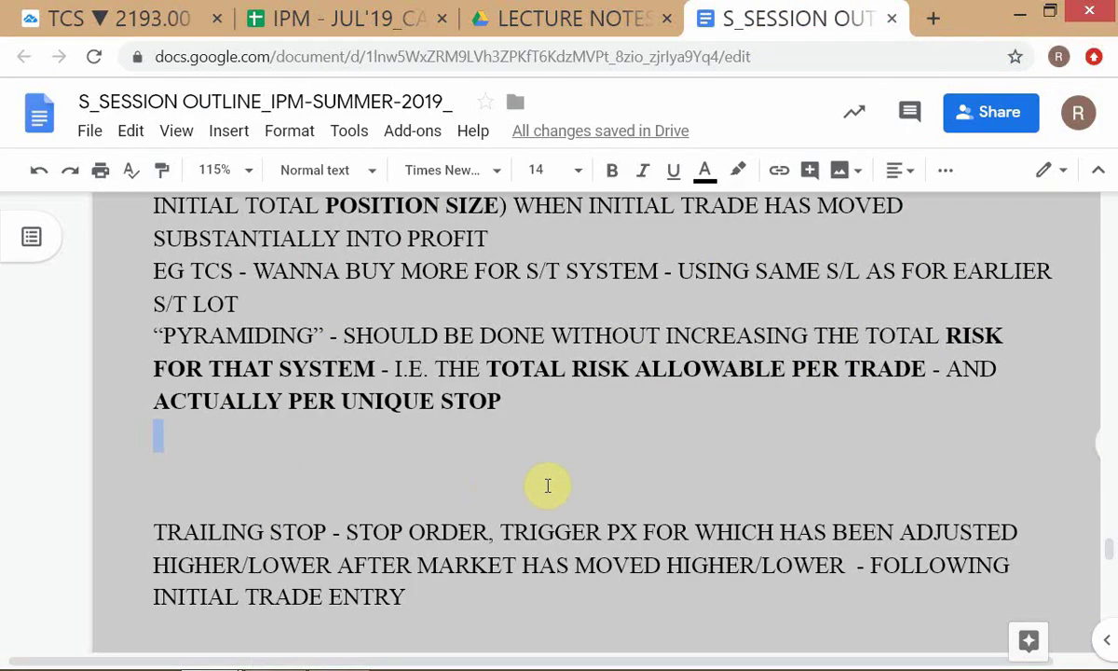
{"action": "key", "text": "Left"}
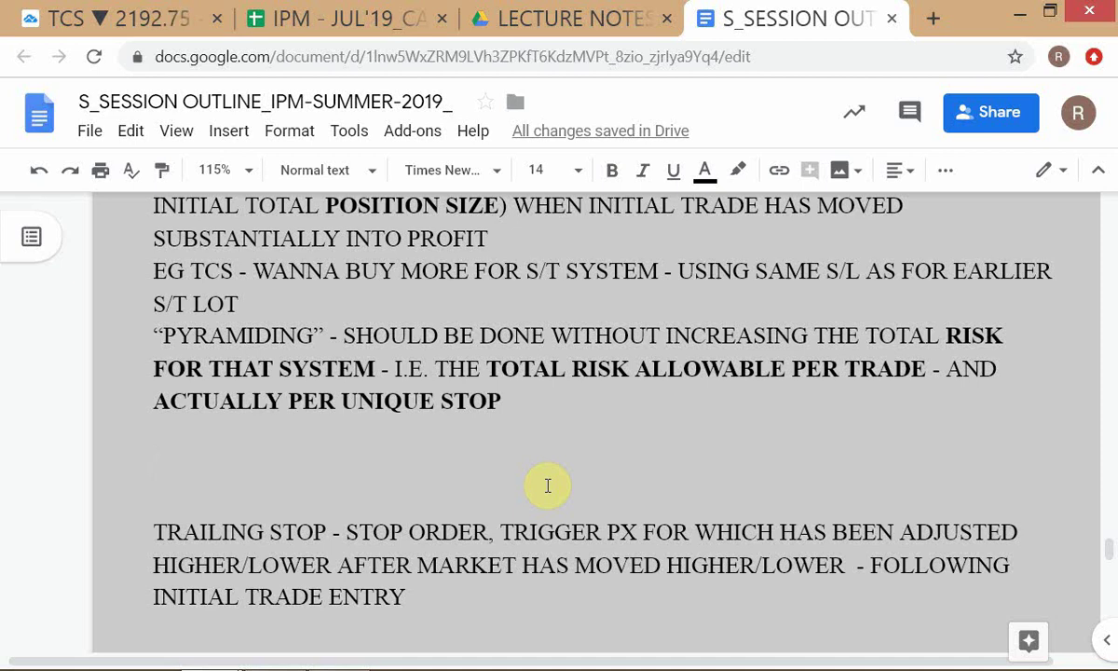
{"action": "type", "text": "INTE"}
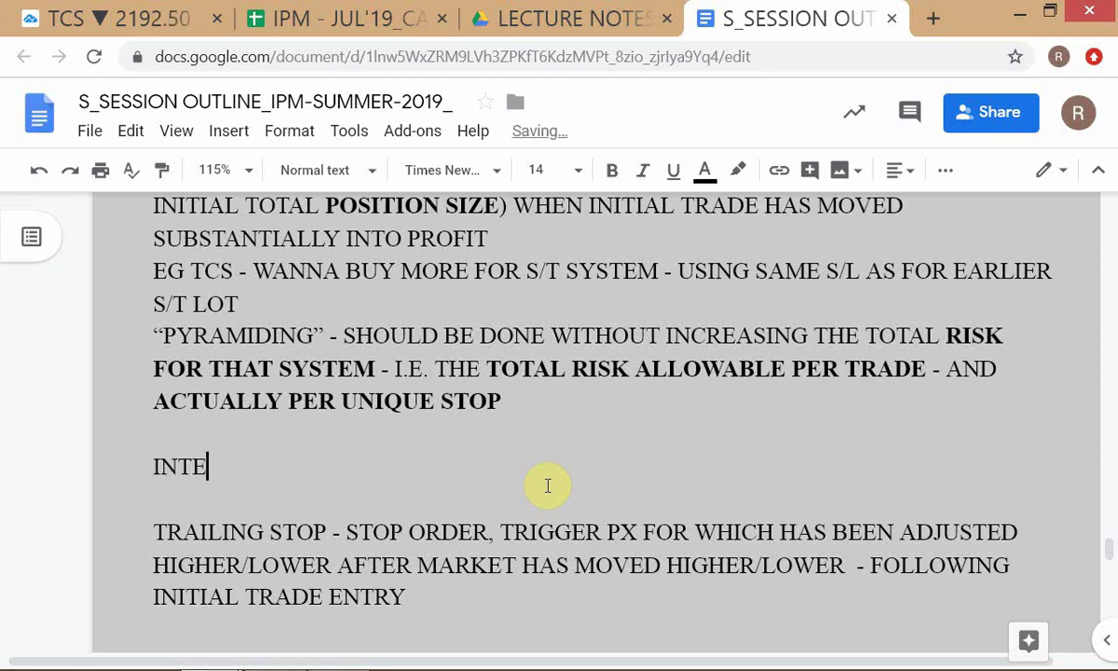
{"action": "key", "text": "Home"}
{"action": "type", "text": "OFF"}
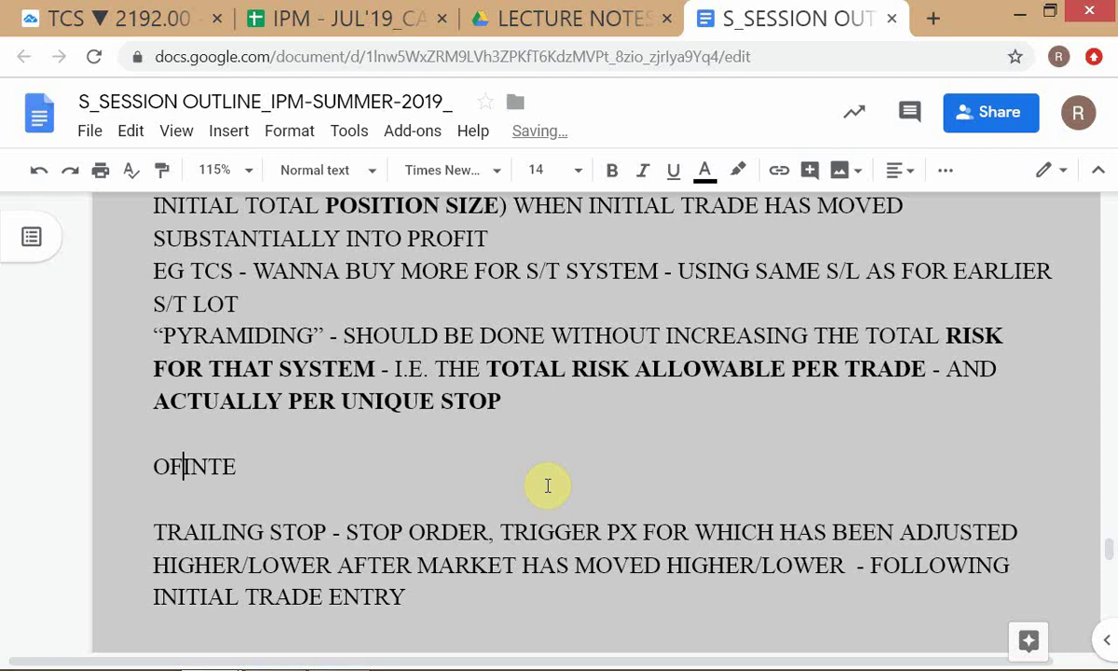
{"action": "key", "text": "BackSpace"}
{"action": "key", "text": "BackSpace"}
{"action": "key", "text": "BackSpace"}
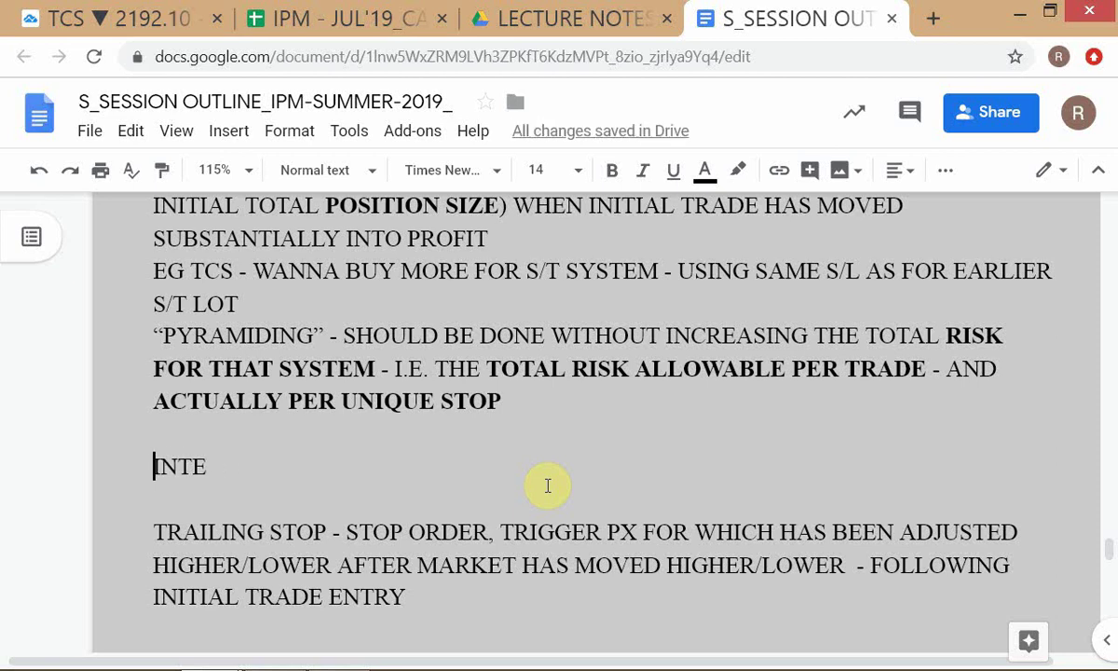
{"action": "key", "text": "shift+Down"}
{"action": "key", "text": "Delete"}
- Clear the unfinished "INTE" line above the TRAILING STOP note and place the cursor on a blank line below the "PYRAMIDING" WINNERS note
{"action": "key", "text": "Down"}
{"action": "key", "text": "Down"}
{"action": "key", "text": "Down"}
{"action": "key", "text": "Down"}
{"action": "key", "text": "Down"}
{"action": "key", "text": "Down"}
{"action": "key", "text": "Down"}
{"action": "key", "text": "Down"}
{"action": "key", "text": "Down"}
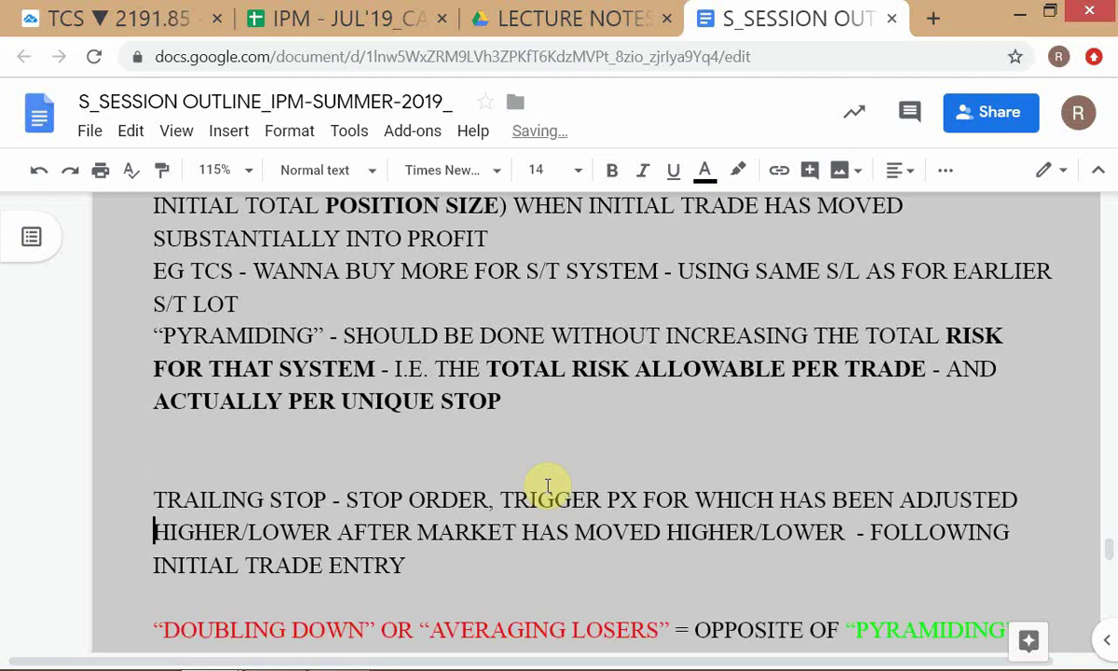
{"action": "scroll", "coordinate": [548, 486], "scroll_direction": "down", "scroll_amount": 2}
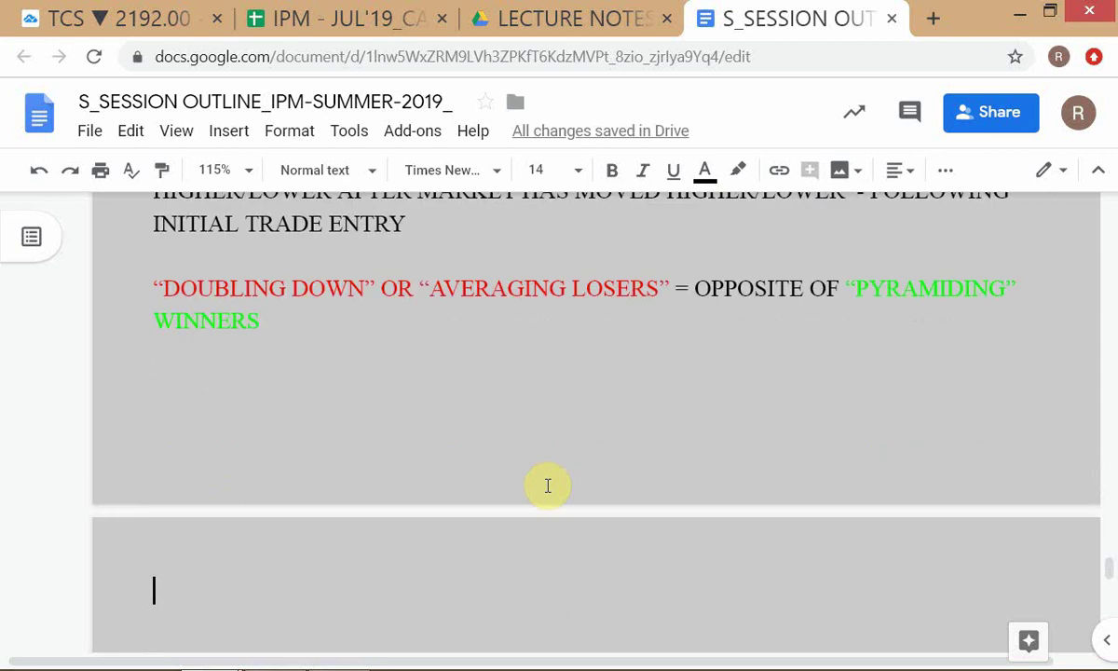
{"action": "key", "text": "Up"}
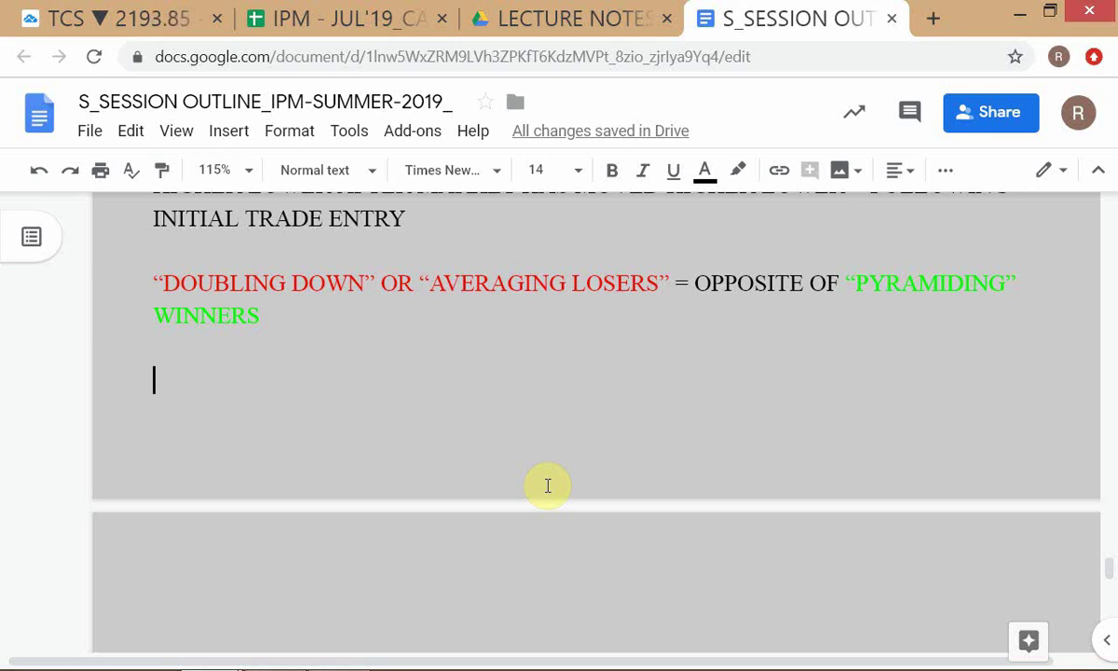
- Add the book entry "INTELLIGENT INVESTOR - BEN GRAHAM" on a single line below the "PYRAMIDING" WINNERS note
{"action": "type", "text": "IN"}
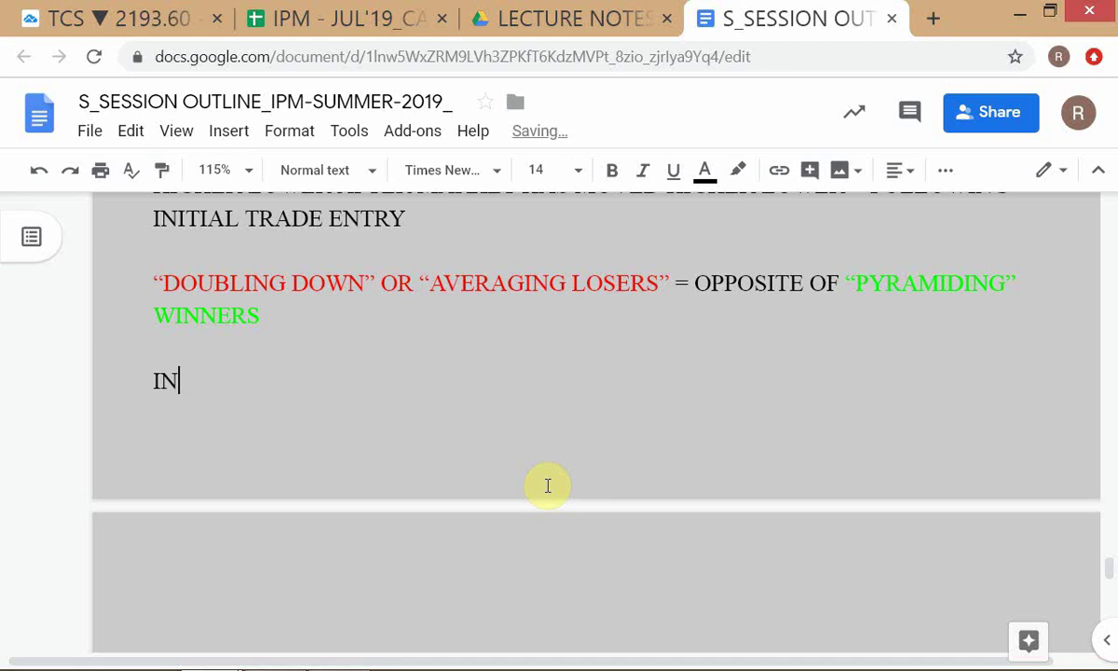
{"action": "type", "text": "TELLIG"}
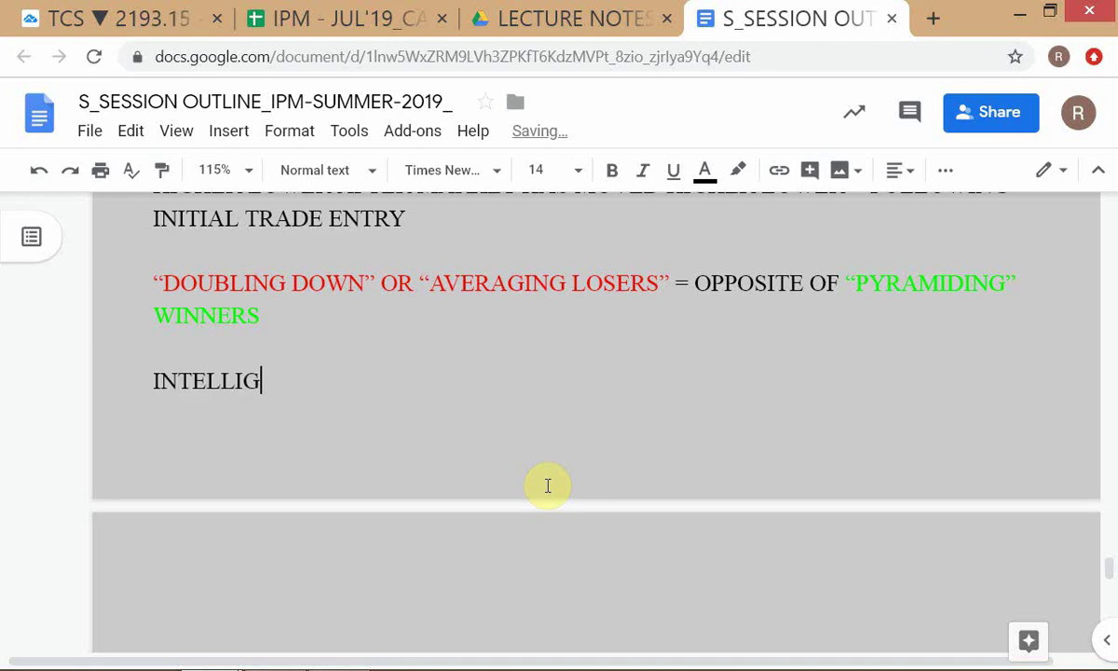
{"action": "type", "text": "ENT INVESTOR "}
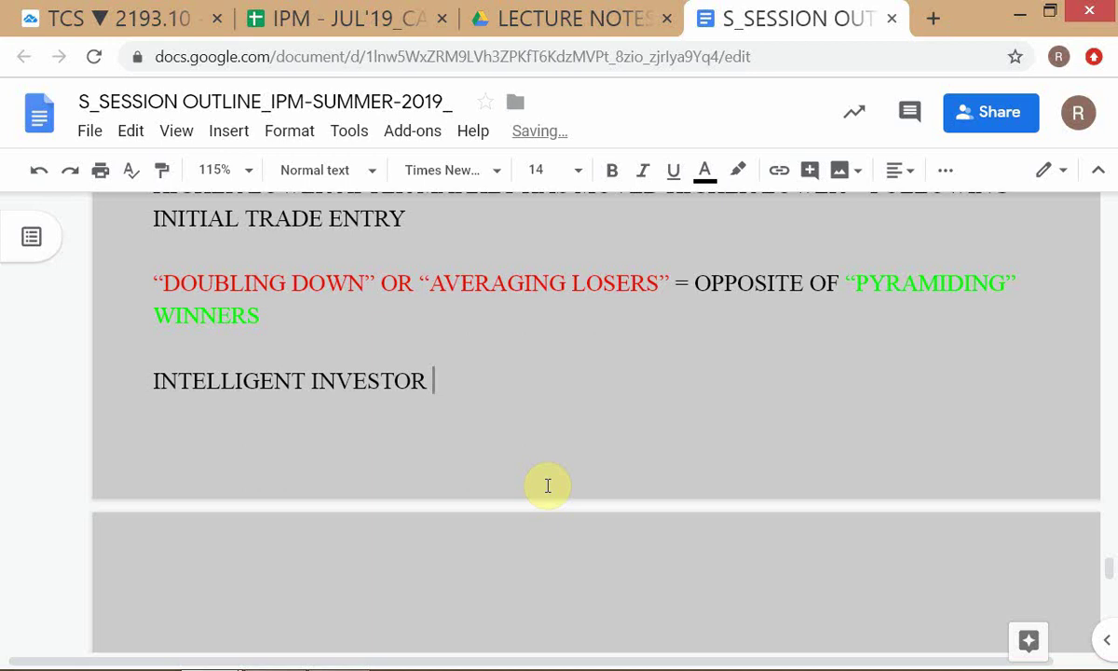
{"action": "type", "text": "-"}
{"action": "key", "text": "Return"}
{"action": "type", "text": "BEN GRA"}
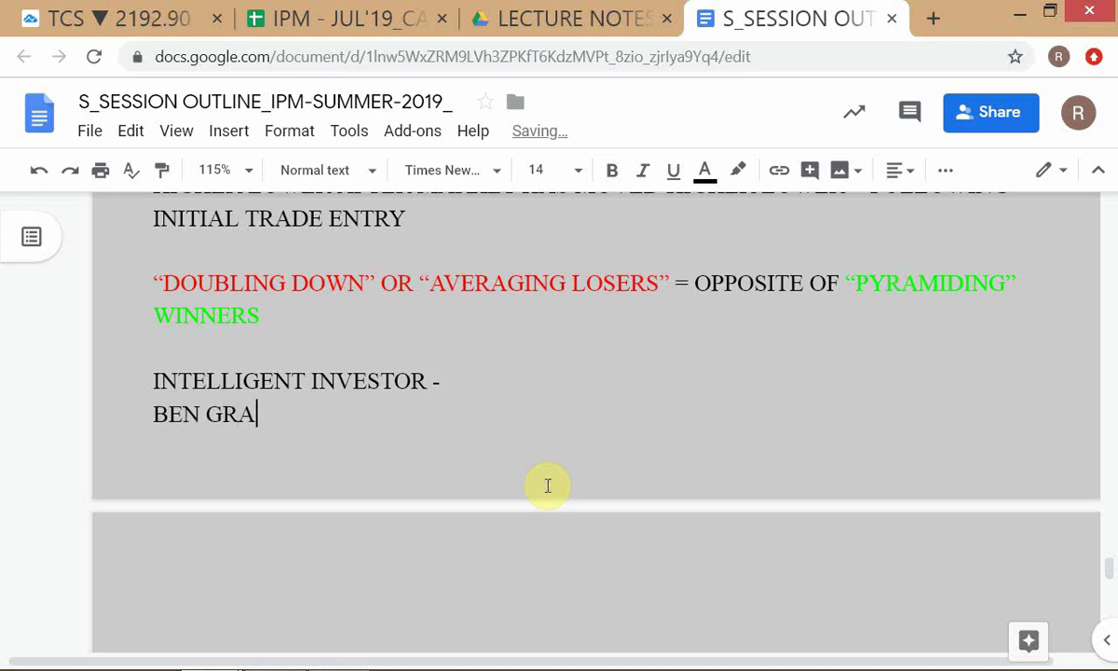
{"action": "type", "text": "HAM"}
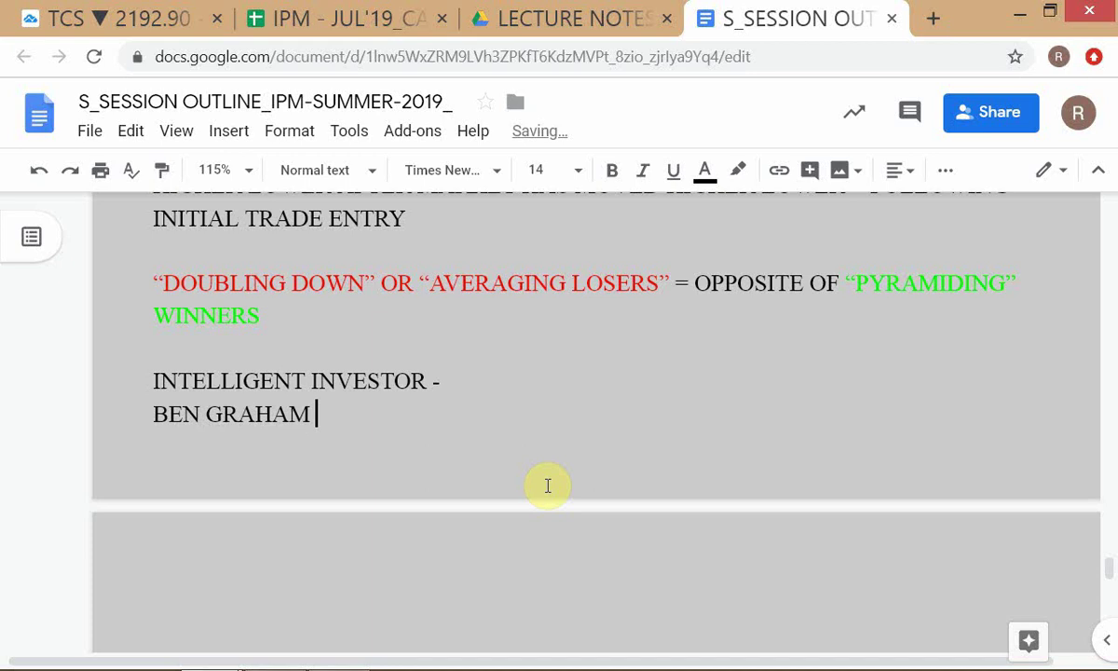
{"action": "key", "text": "Home"}
{"action": "key", "text": "BackSpace"}
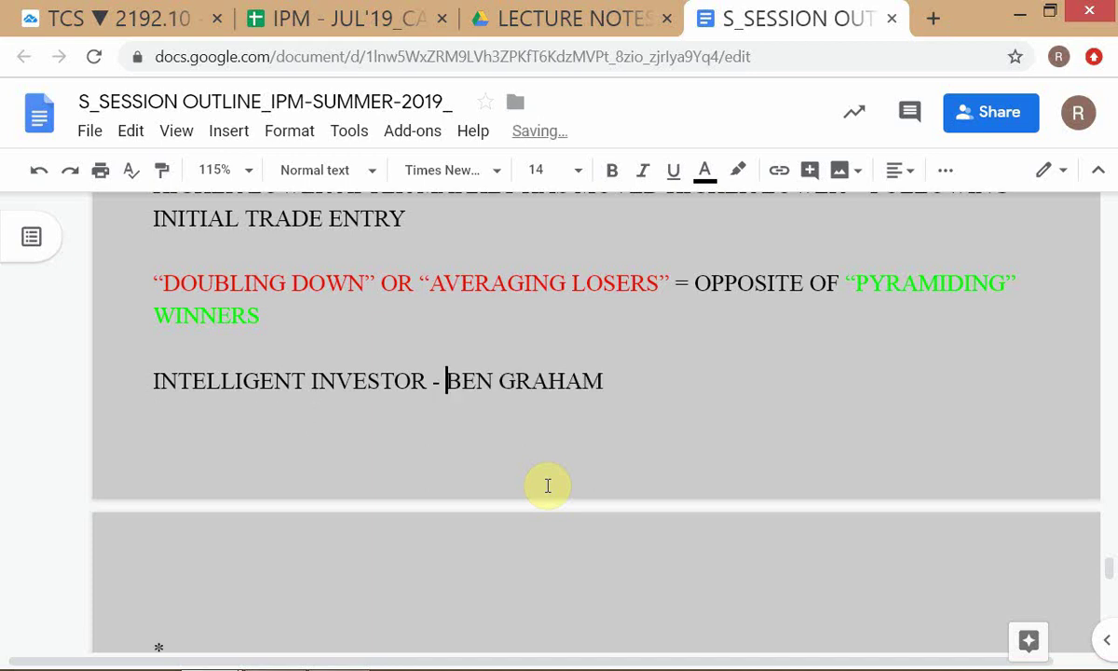
- Add a dashed list entry "MARK DOUGLAS" on the line below the Ben Graham book entry
{"action": "key", "text": "Down"}
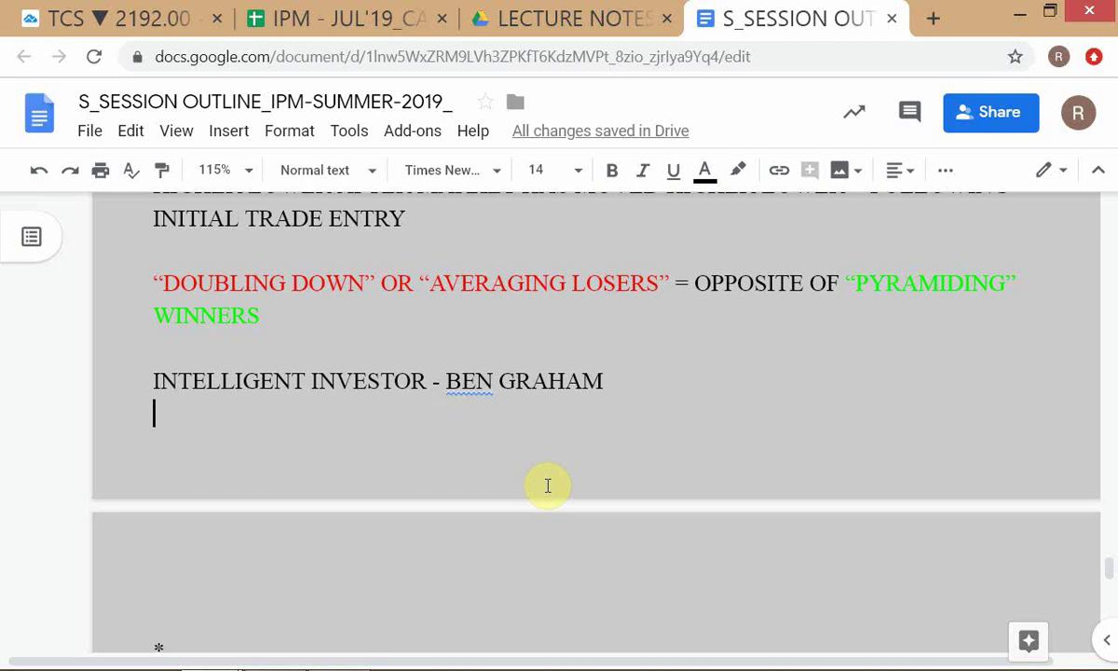
{"action": "type", "text": "-"}
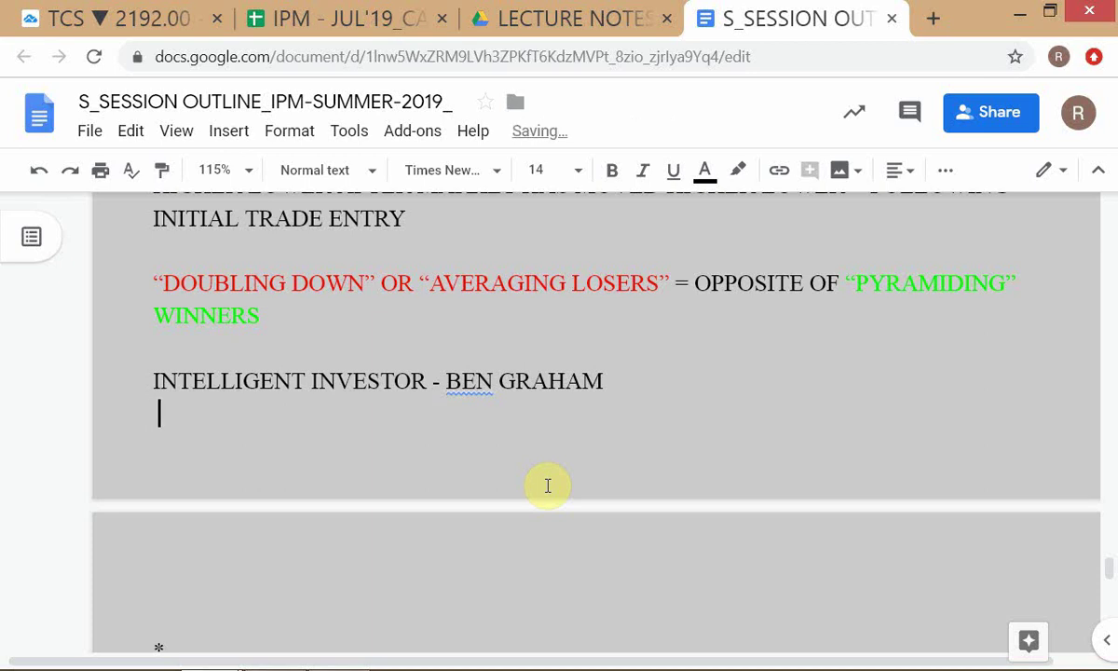
{"action": "type", "text": " MARK F"}
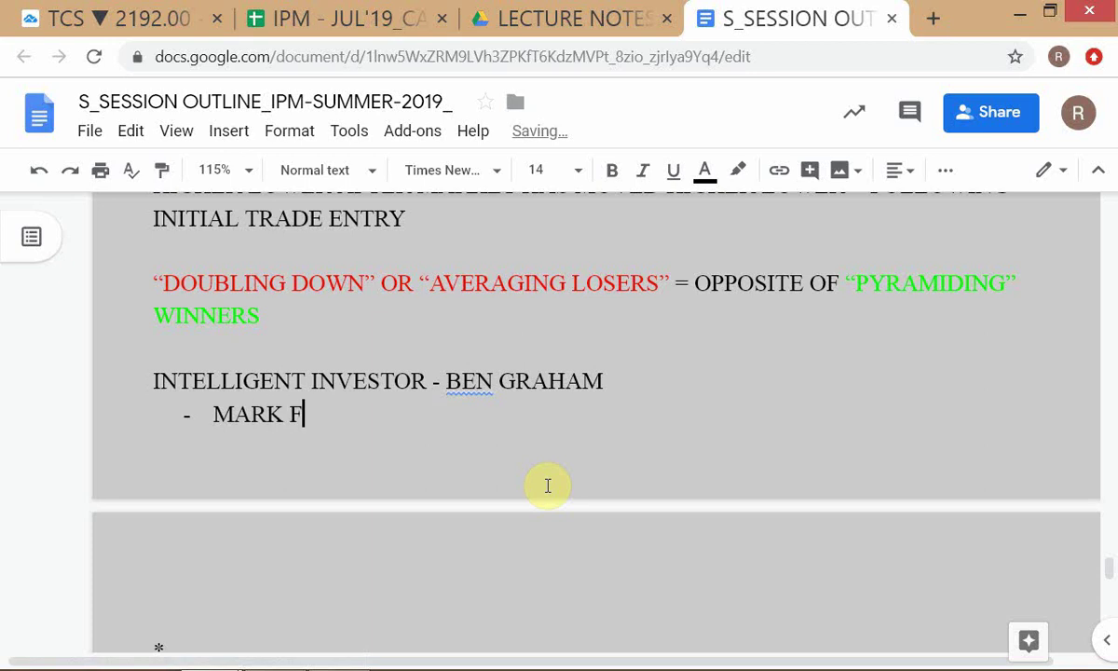
{"action": "key", "text": "BackSpace"}
{"action": "type", "text": "DOUGLAS"}
{"action": "key", "text": "Home"}
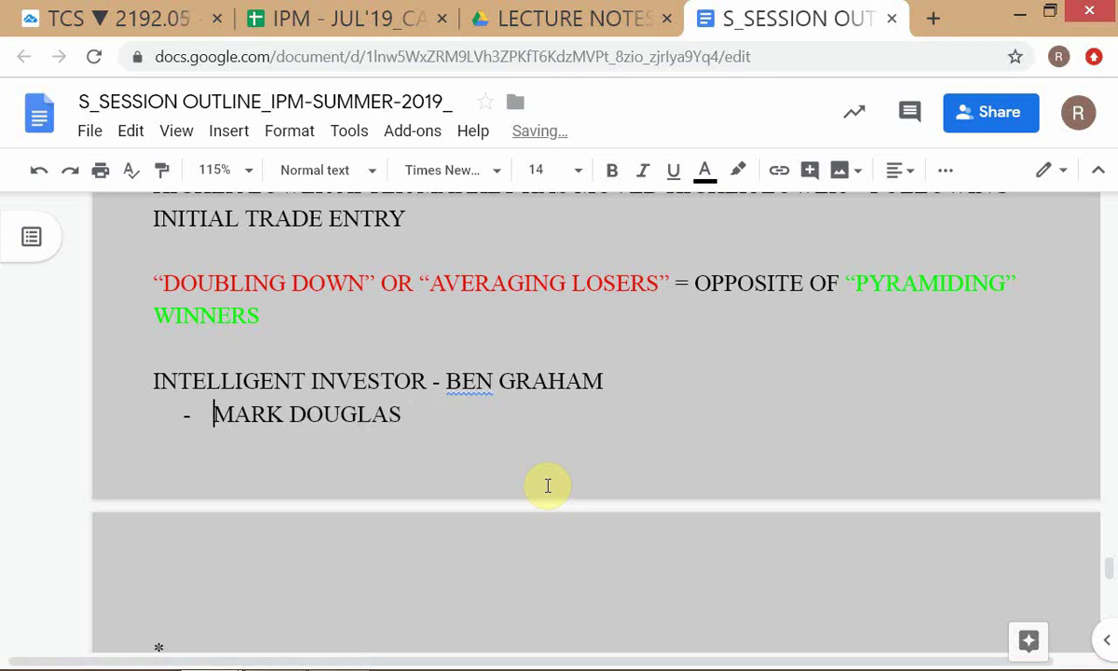
{"action": "key", "text": "Left"}
{"action": "key", "text": "Right"}
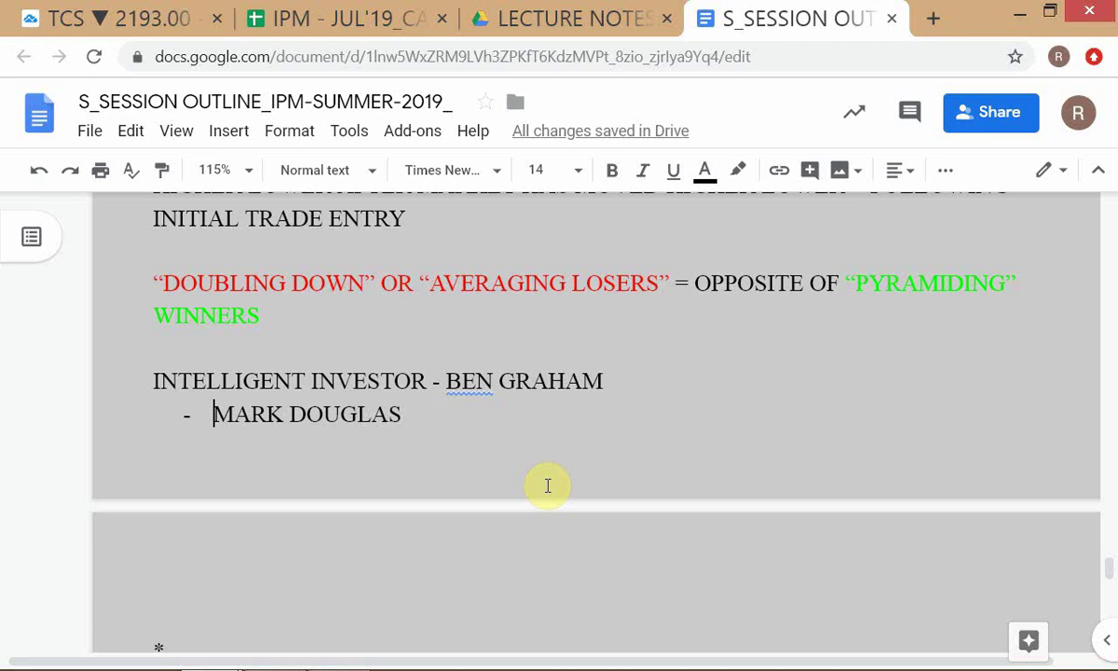
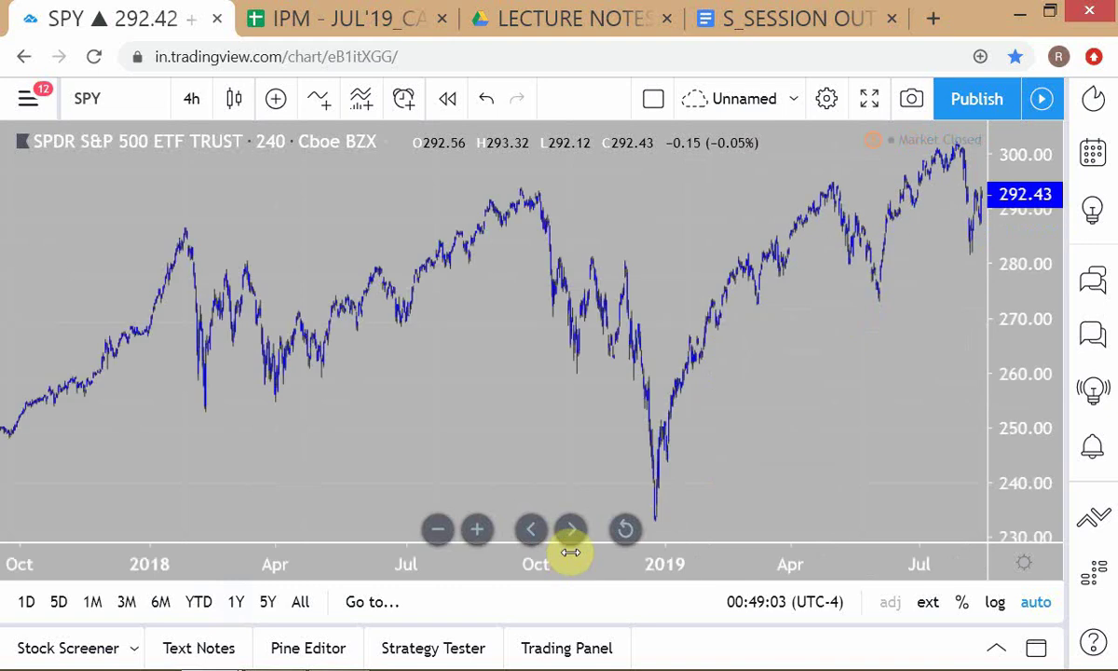
- Extend the SPY 4-hour chart in TradingView back to 2016 and examine the price action around November 2016
{"action": "left_click", "coordinate": [438, 529]}
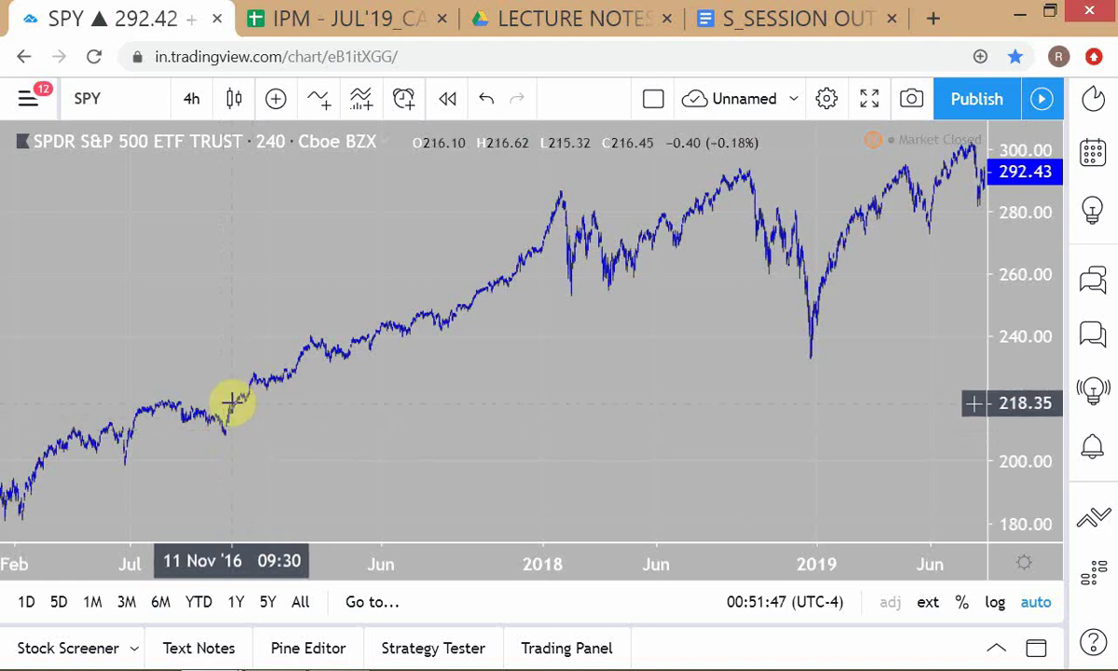
{"action": "left_click", "coordinate": [276, 364]}
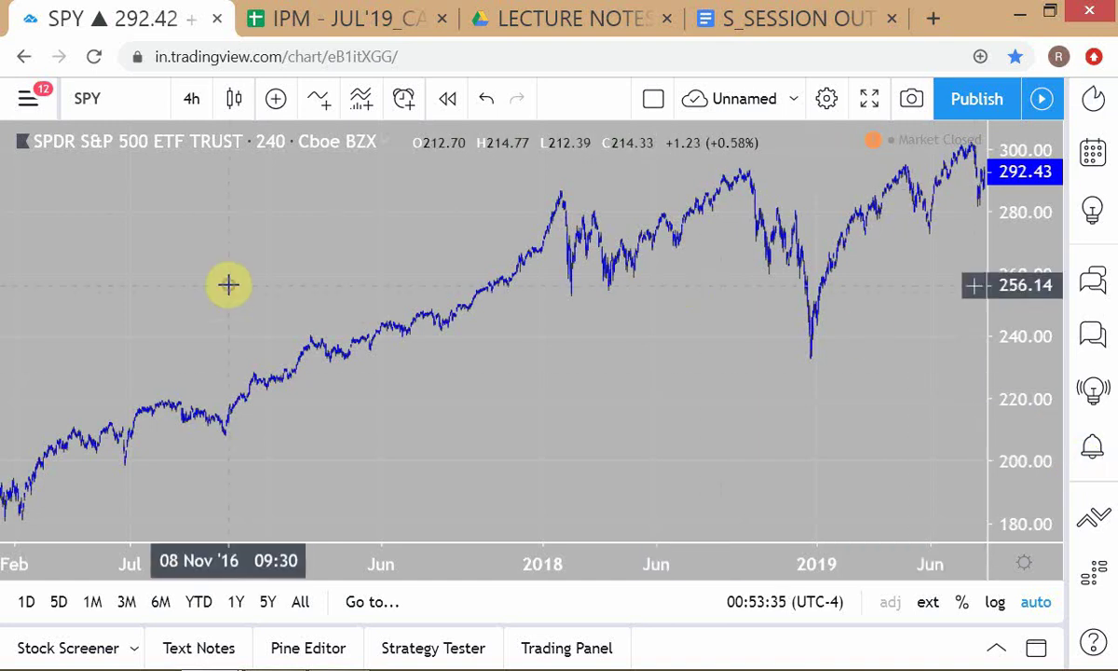
- Load the TCS chart from NSE in place of SPY and set its interval to 30 minutes
{"action": "type", "text": "TCS"}
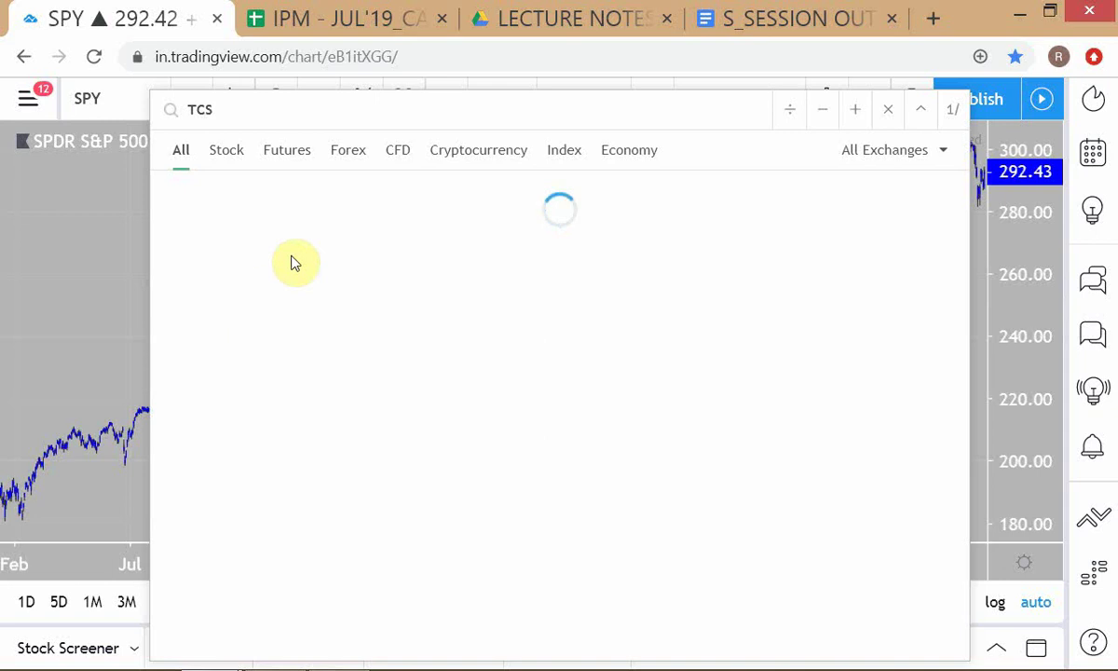
{"action": "left_click", "coordinate": [377, 194]}
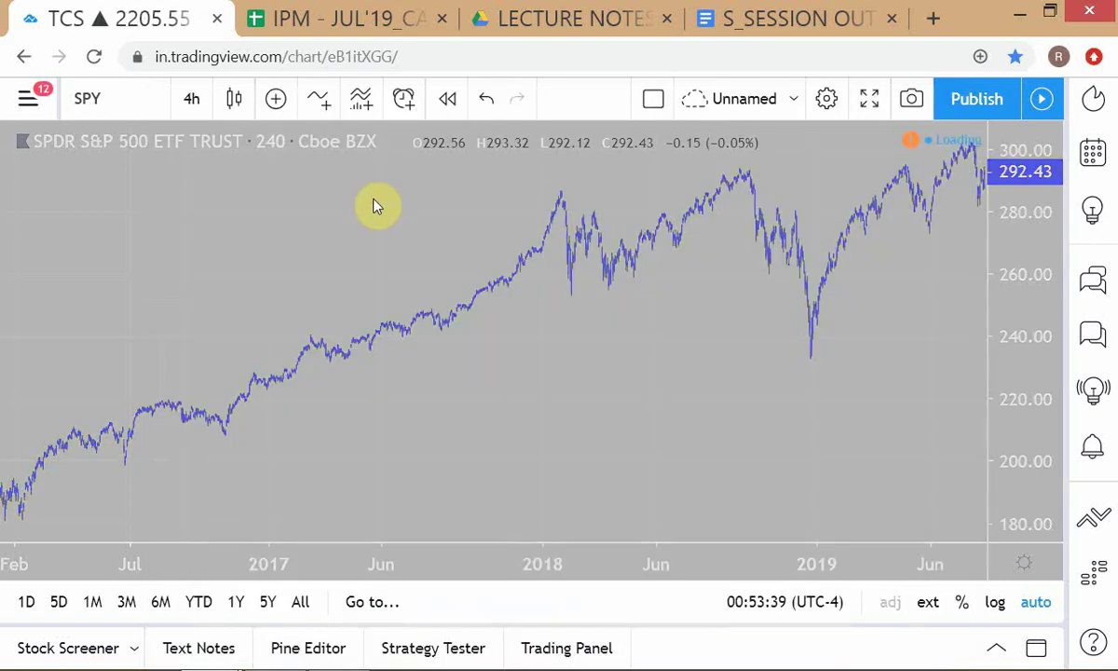
{"action": "left_click", "coordinate": [191, 109]}
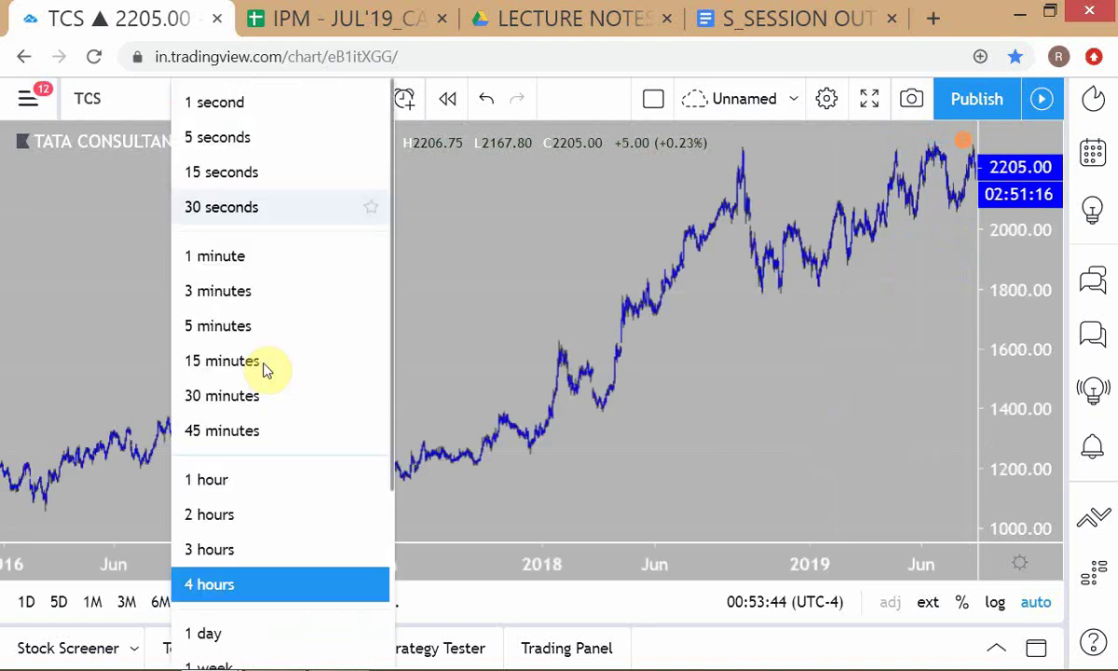
{"action": "left_click", "coordinate": [221, 404]}
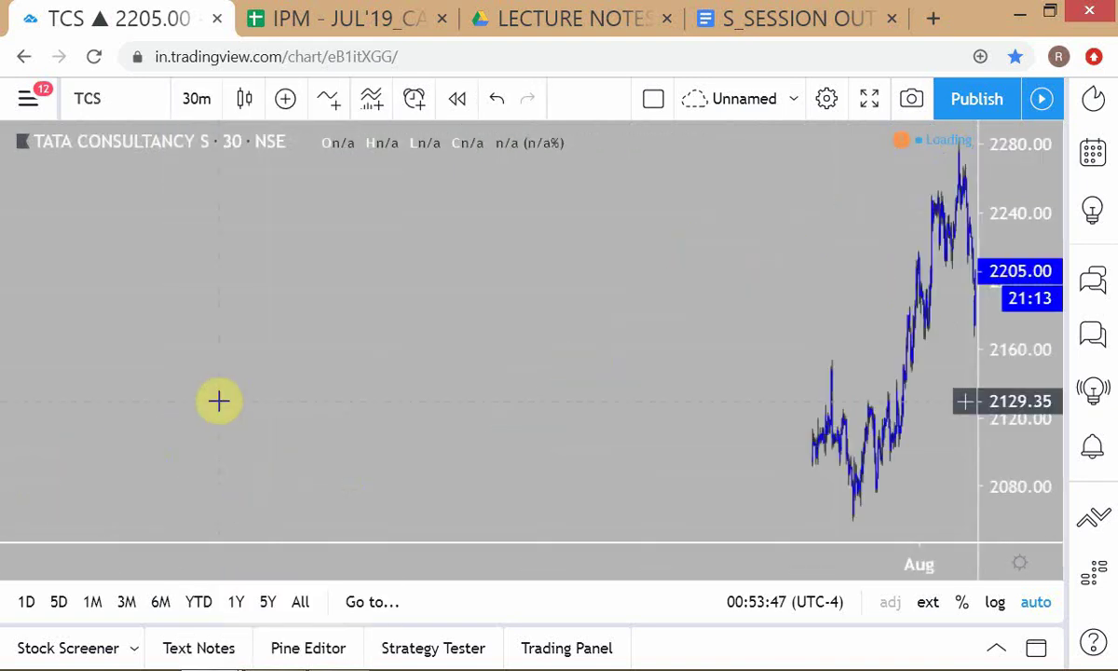
- Switch to the S_SESSION OUTLINE document and delete the extra blank line between the PYRAMIDING rule and the TRAILING STOP note
{"action": "key", "text": "ctrl+4"}
{"action": "key", "text": "ctrl+3"}
{"action": "key", "text": "ctrl+4"}
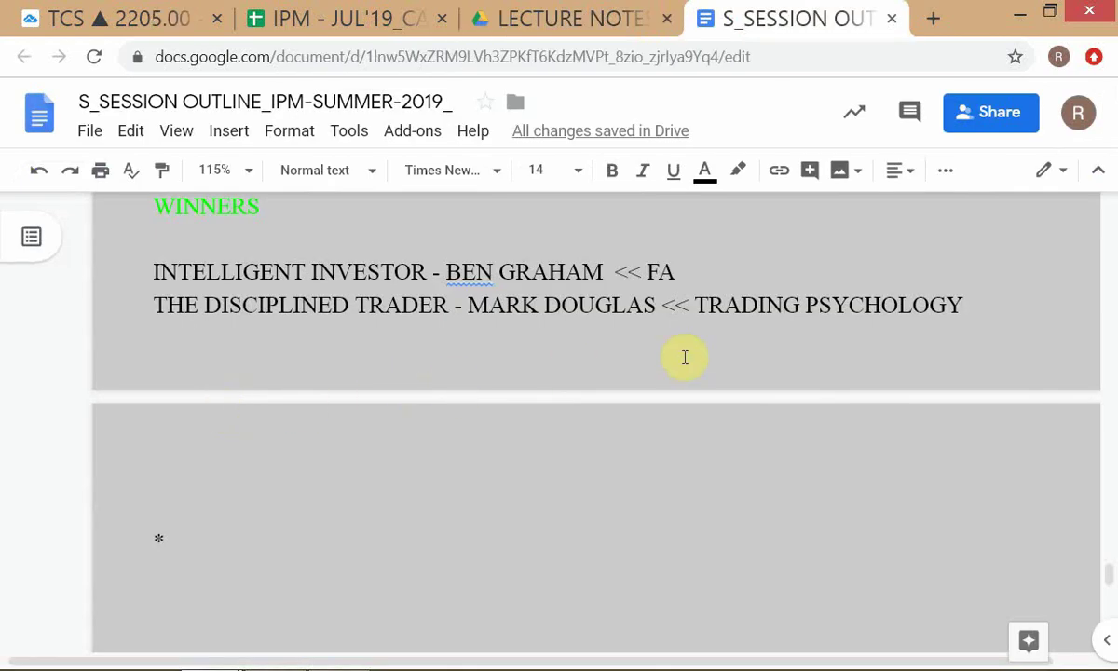
{"action": "scroll", "coordinate": [686, 357], "scroll_direction": "up", "scroll_amount": 1}
{"action": "scroll", "coordinate": [686, 357], "scroll_direction": "up", "scroll_amount": 2}
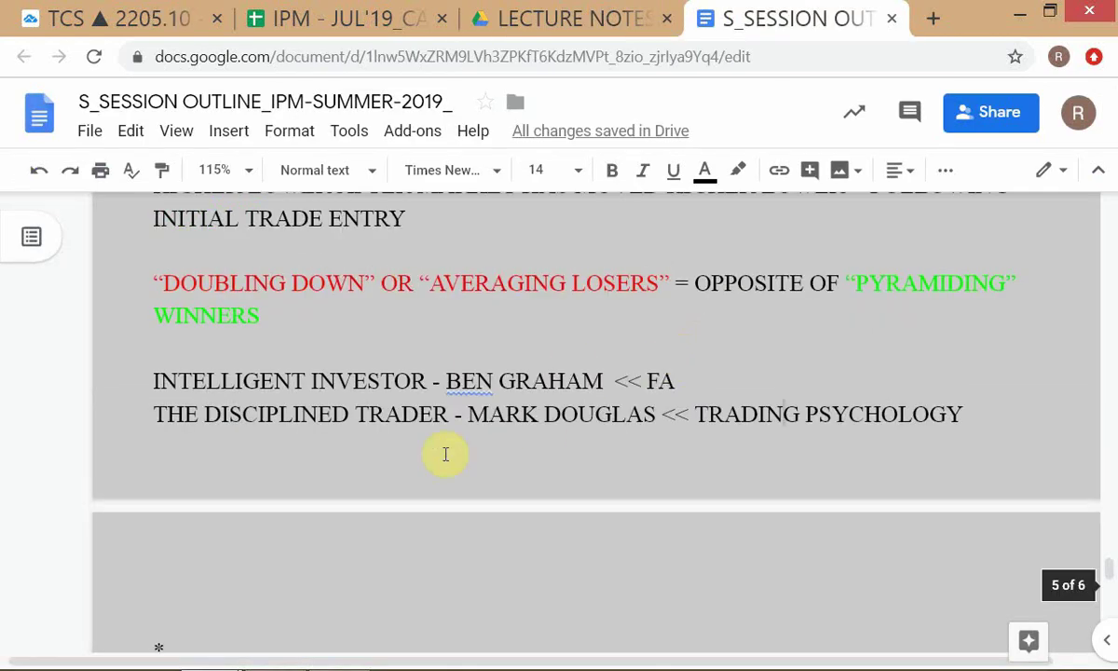
{"action": "left_click", "coordinate": [142, 428]}
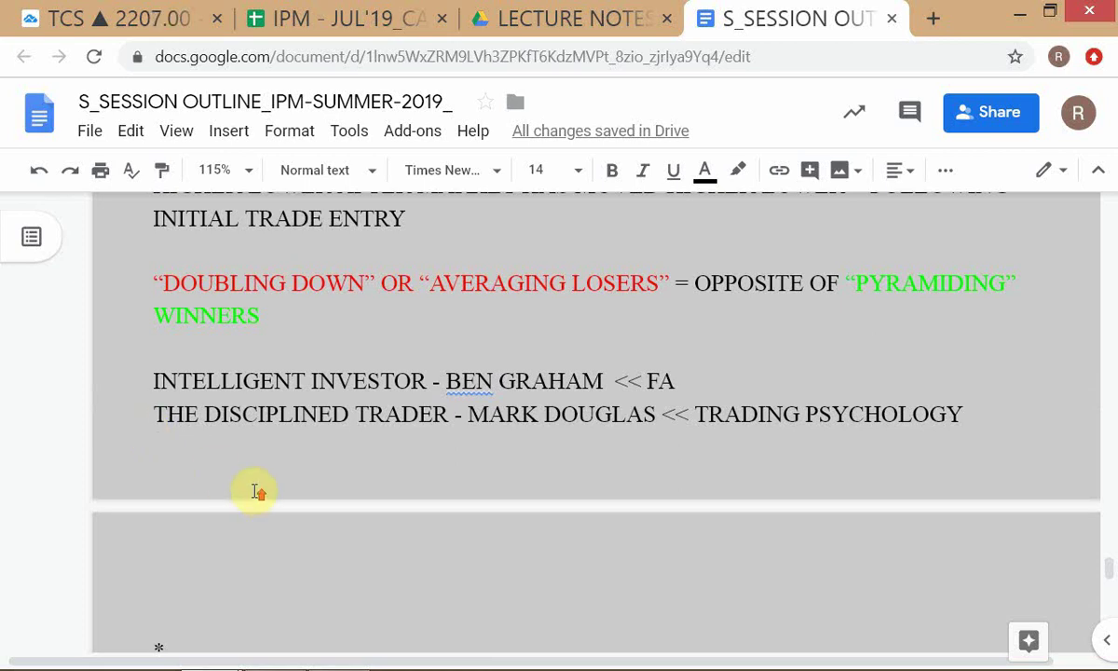
{"action": "scroll", "coordinate": [256, 487], "scroll_direction": "up", "scroll_amount": 5}
{"action": "scroll", "coordinate": [256, 487], "scroll_direction": "up", "scroll_amount": 1}
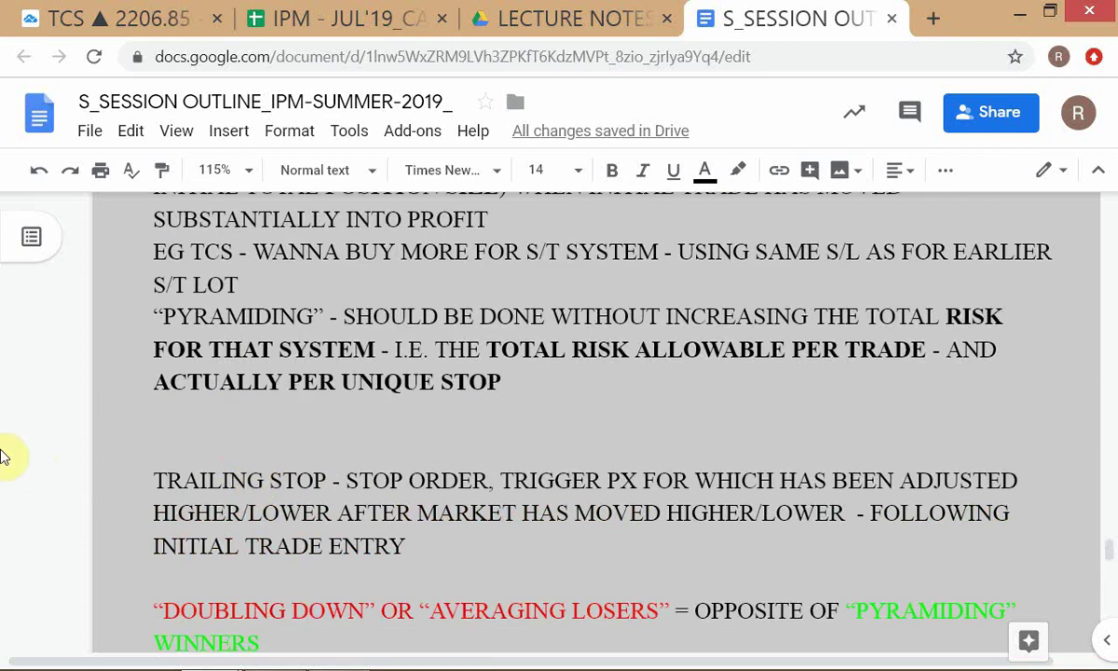
{"action": "left_click", "coordinate": [156, 415]}
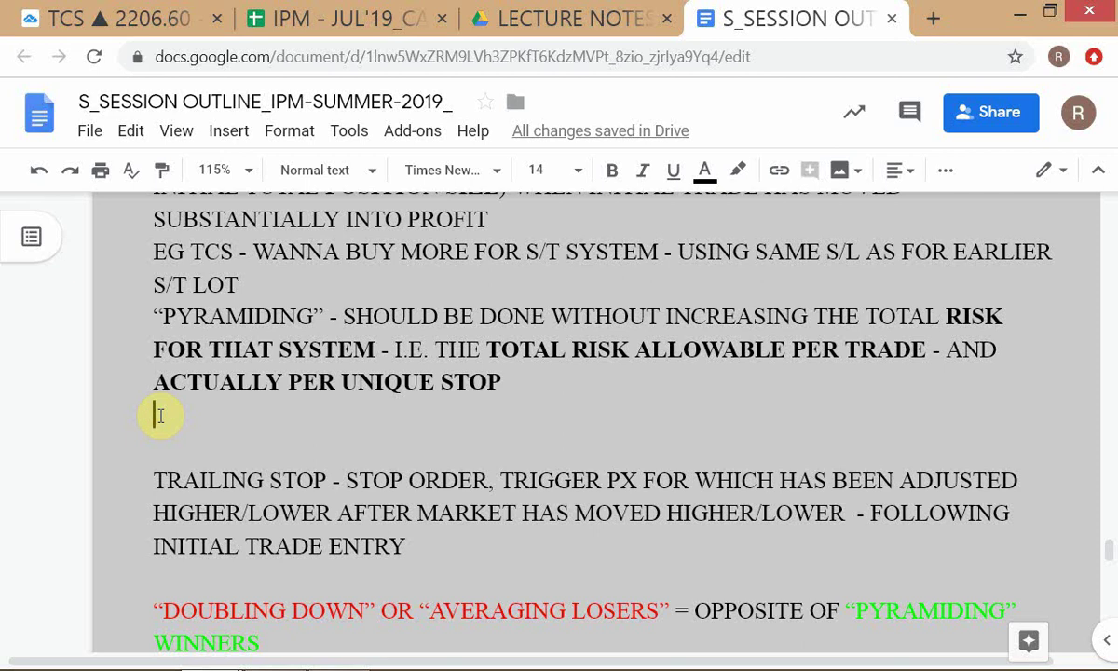
{"action": "key", "text": "Delete"}
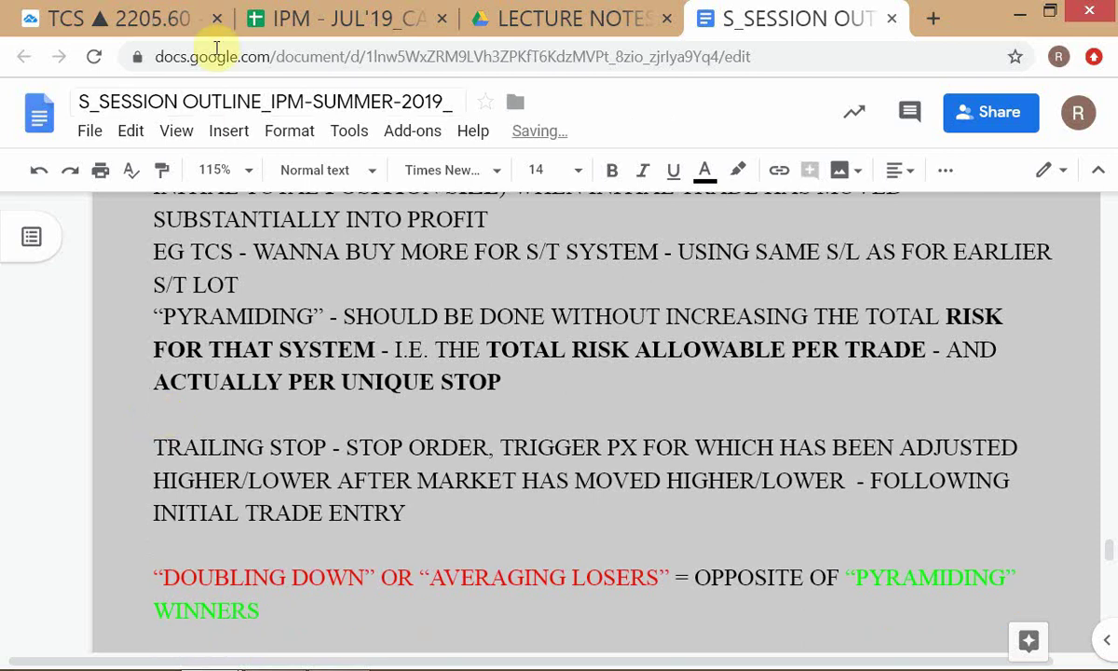
- Return to the TCS 30-minute chart in TradingView and examine the May to August price swings more closely
{"action": "left_click", "coordinate": [140, 16]}
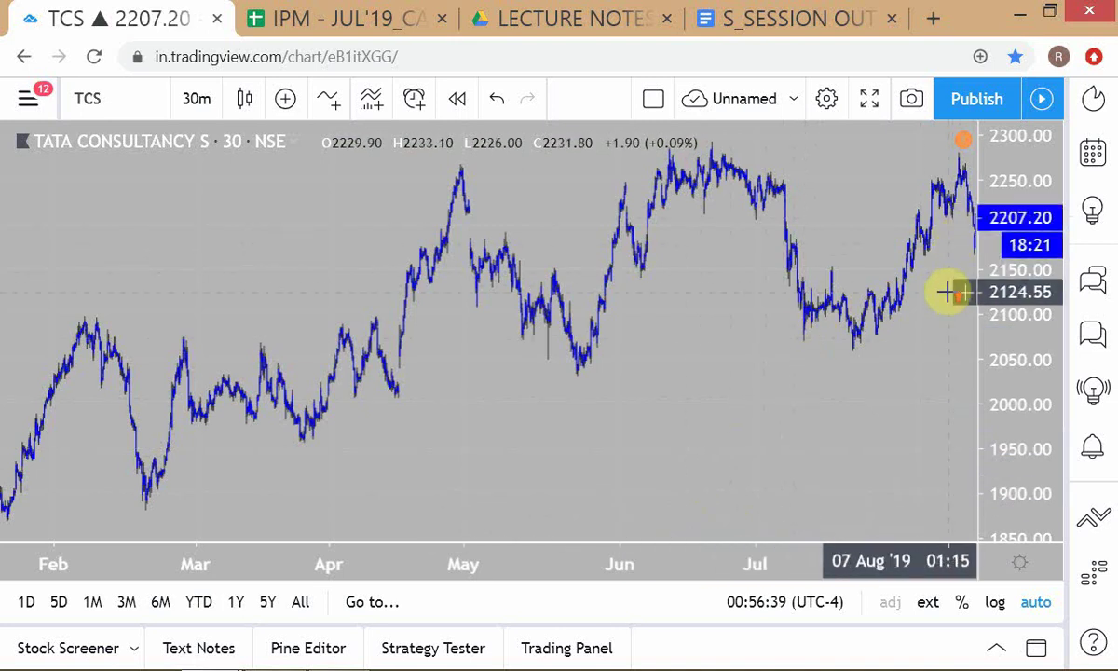
{"action": "scroll", "coordinate": [946, 292], "scroll_direction": "up", "scroll_amount": 4}
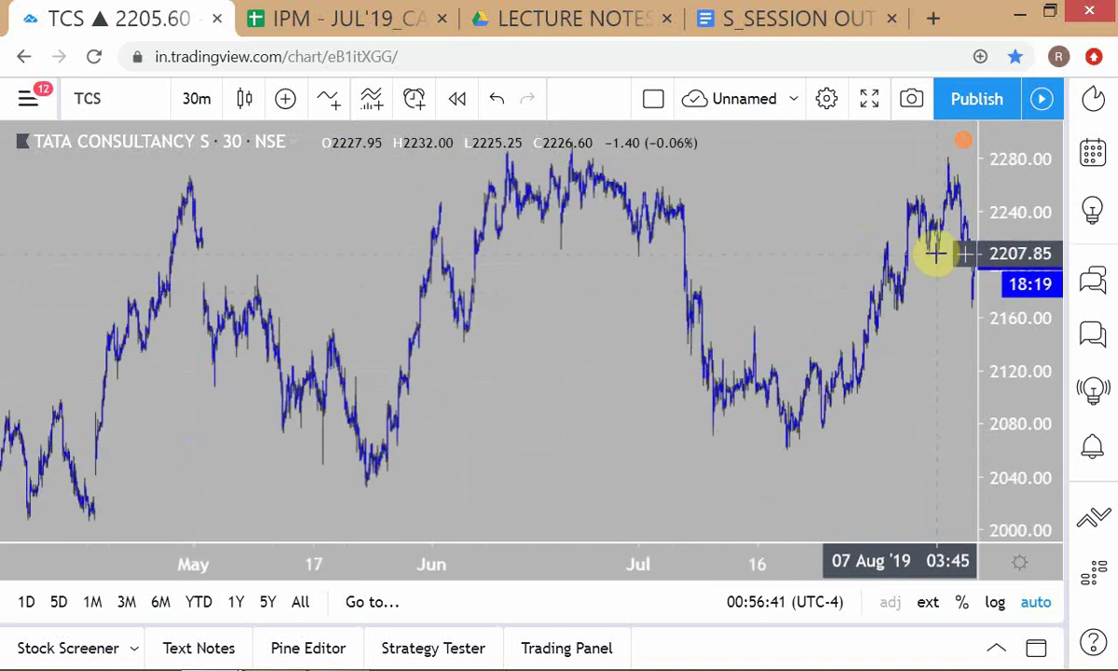